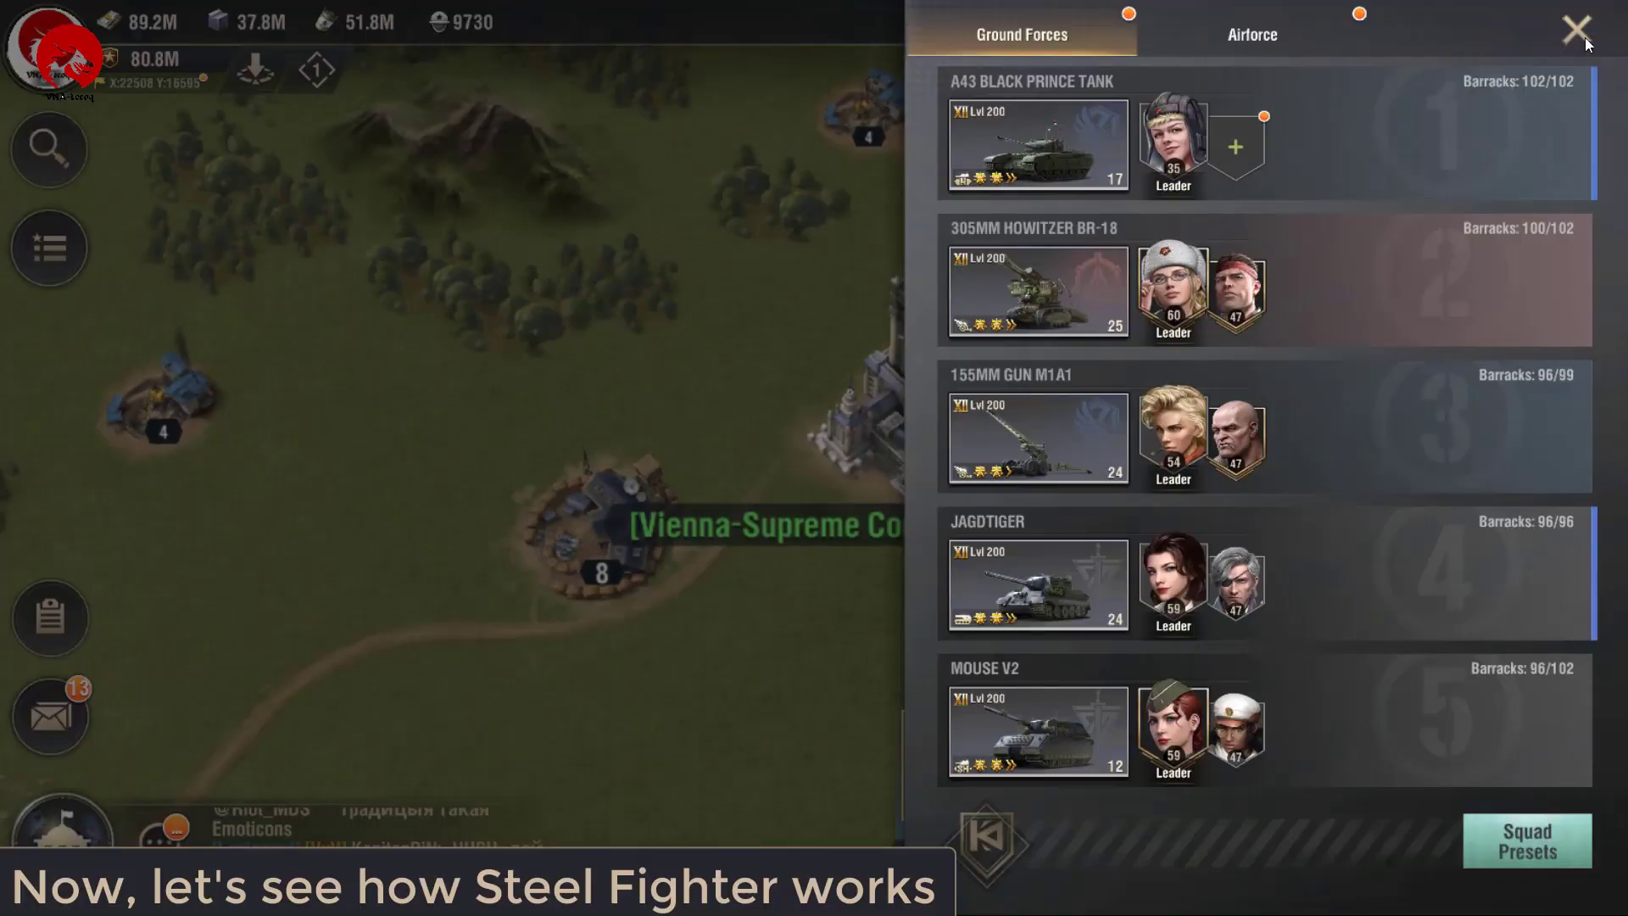
Step: Close the squad list and watch the Black Prince tank squad fight up close on the map, including its virtual armor
left_click(1579, 28)
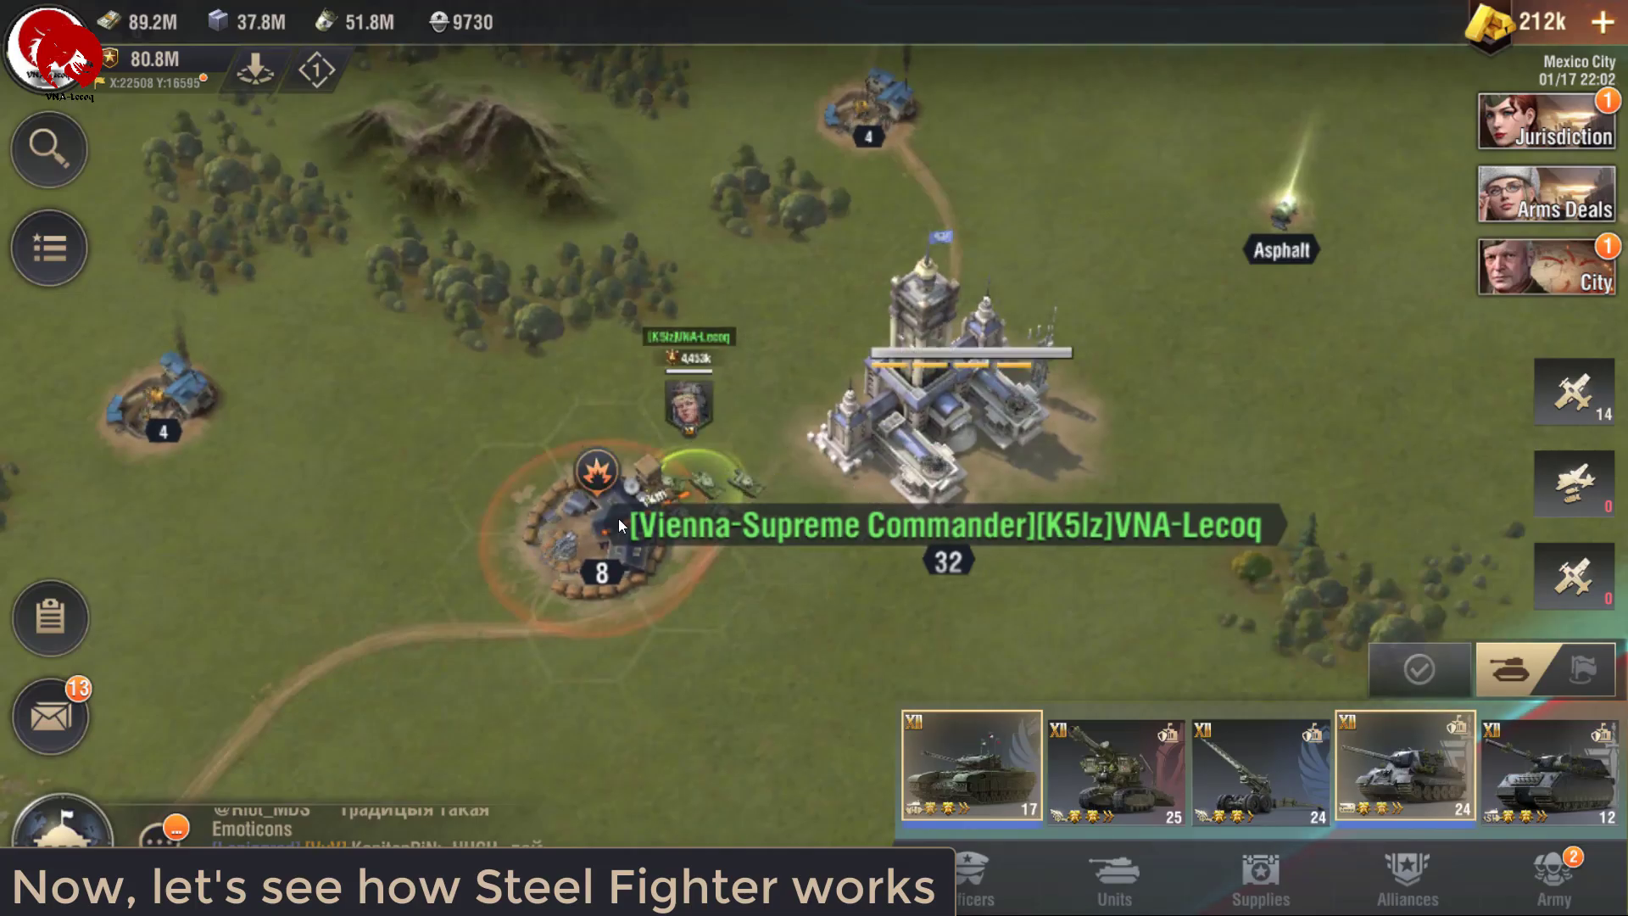
scroll(729, 566, "up", 3)
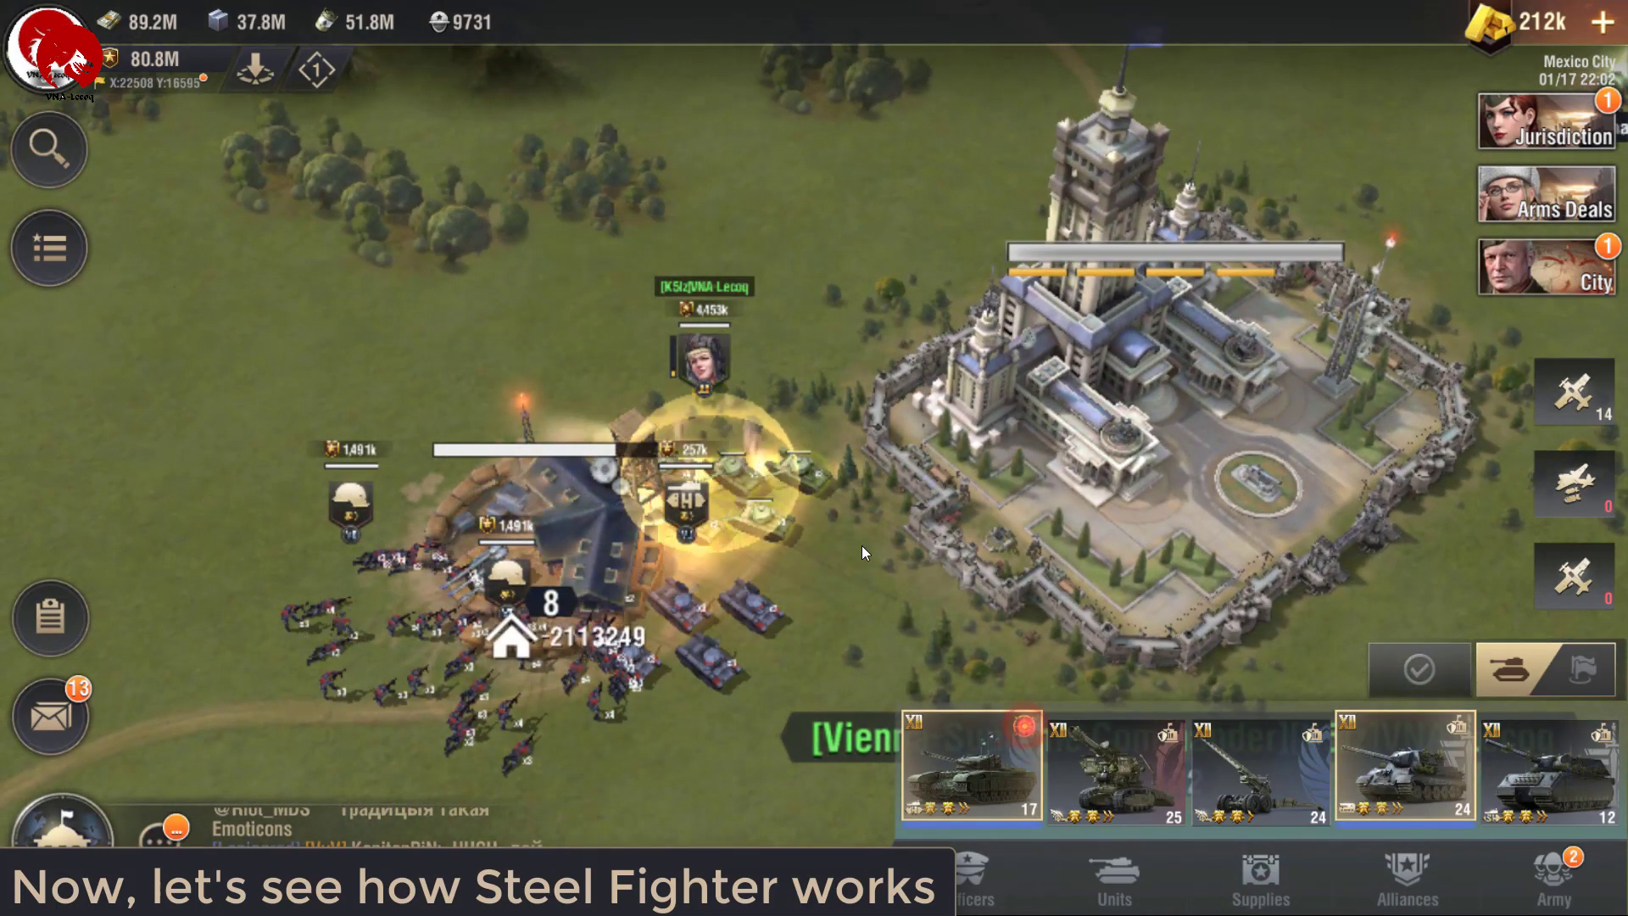
left_click_drag(868, 473, 782, 517)
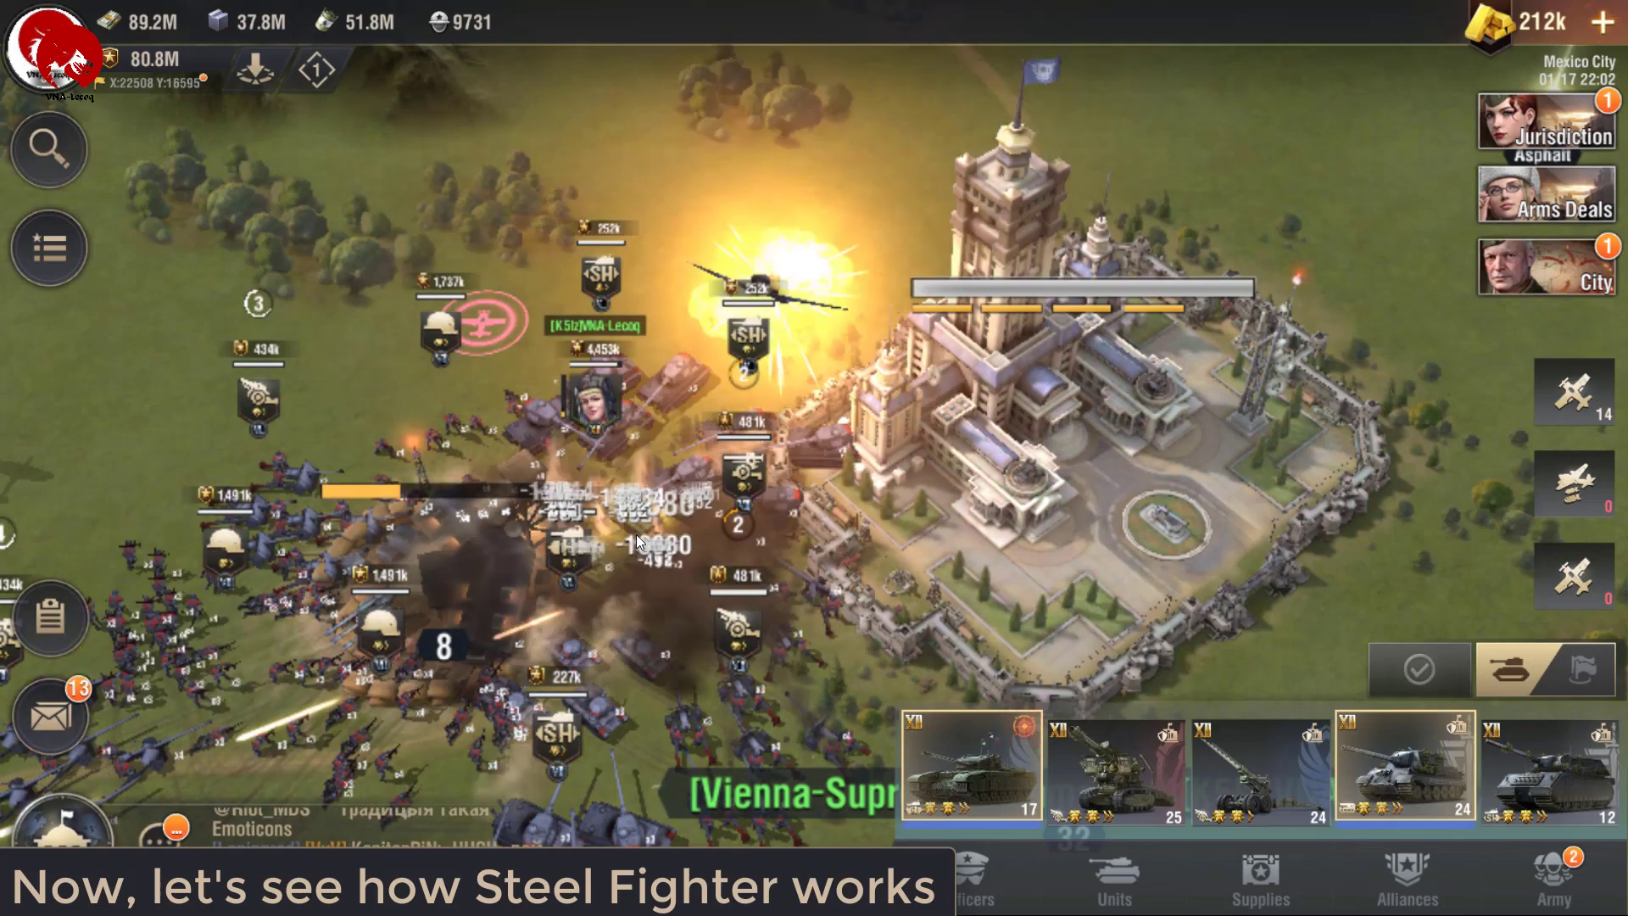
scroll(636, 534, "down", 3)
scroll(786, 480, "down", 2)
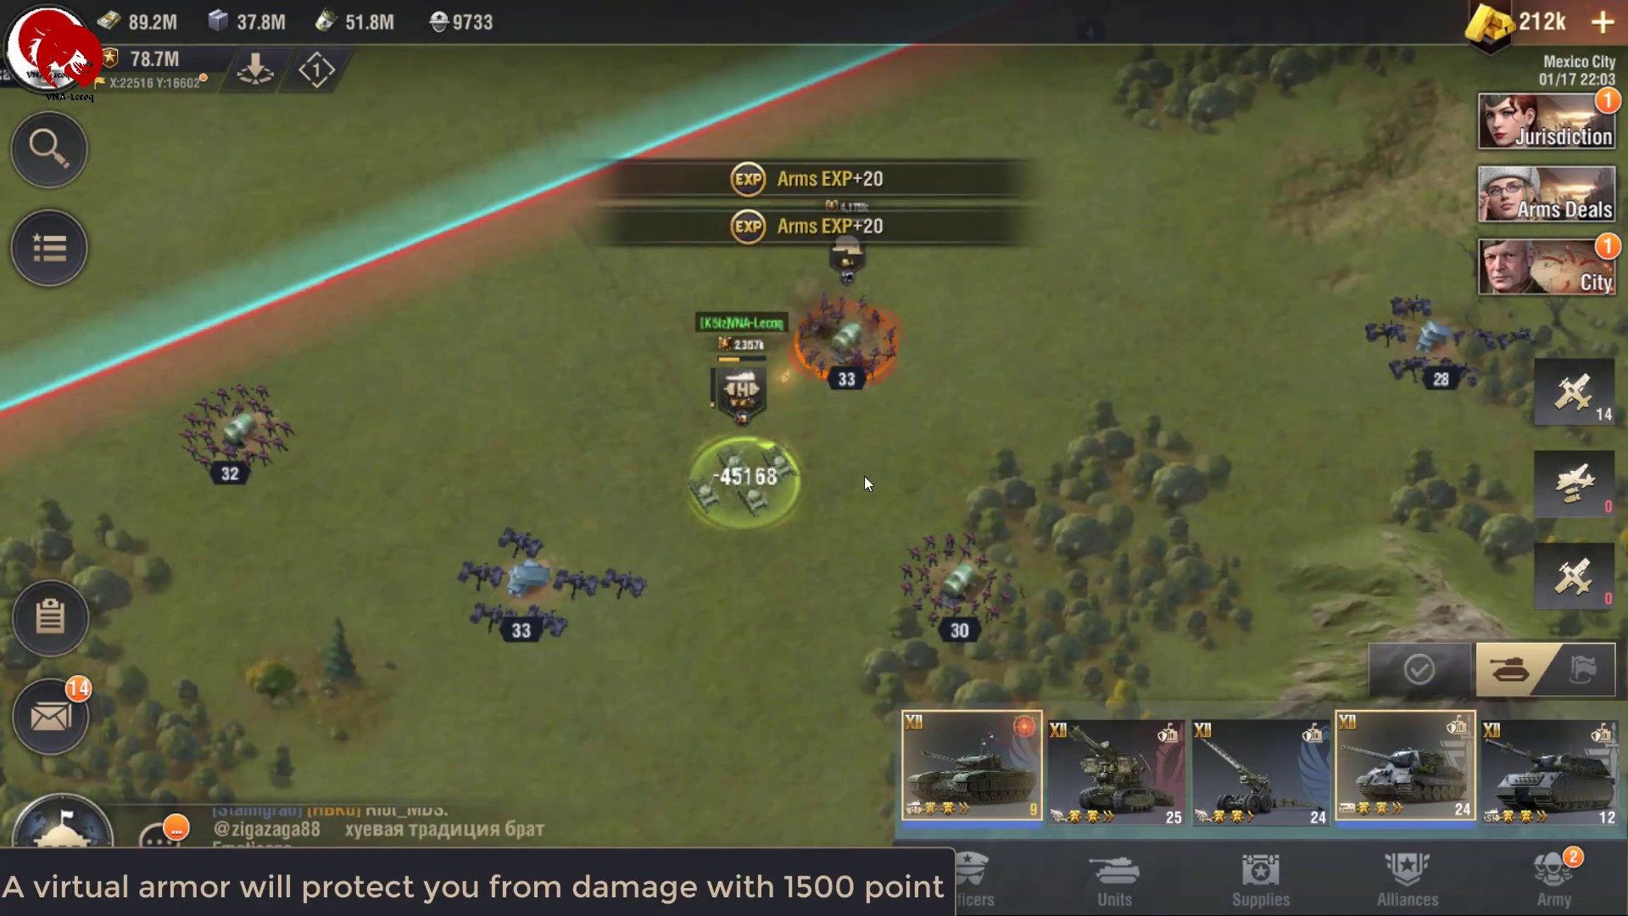
scroll(909, 475, "up", 2)
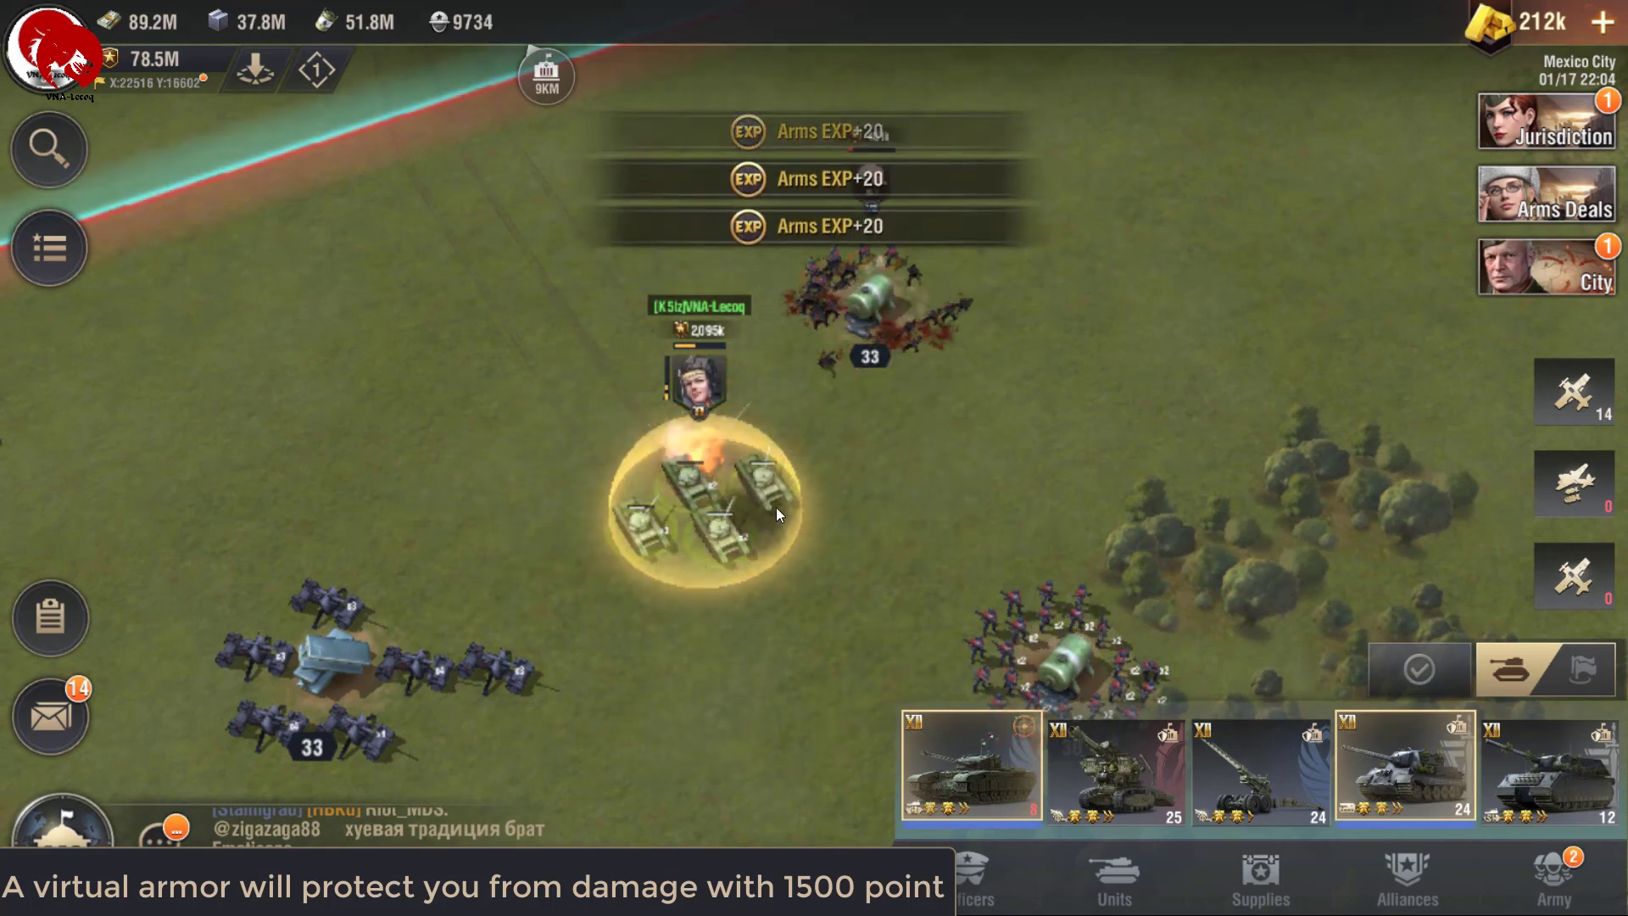
left_click(986, 638)
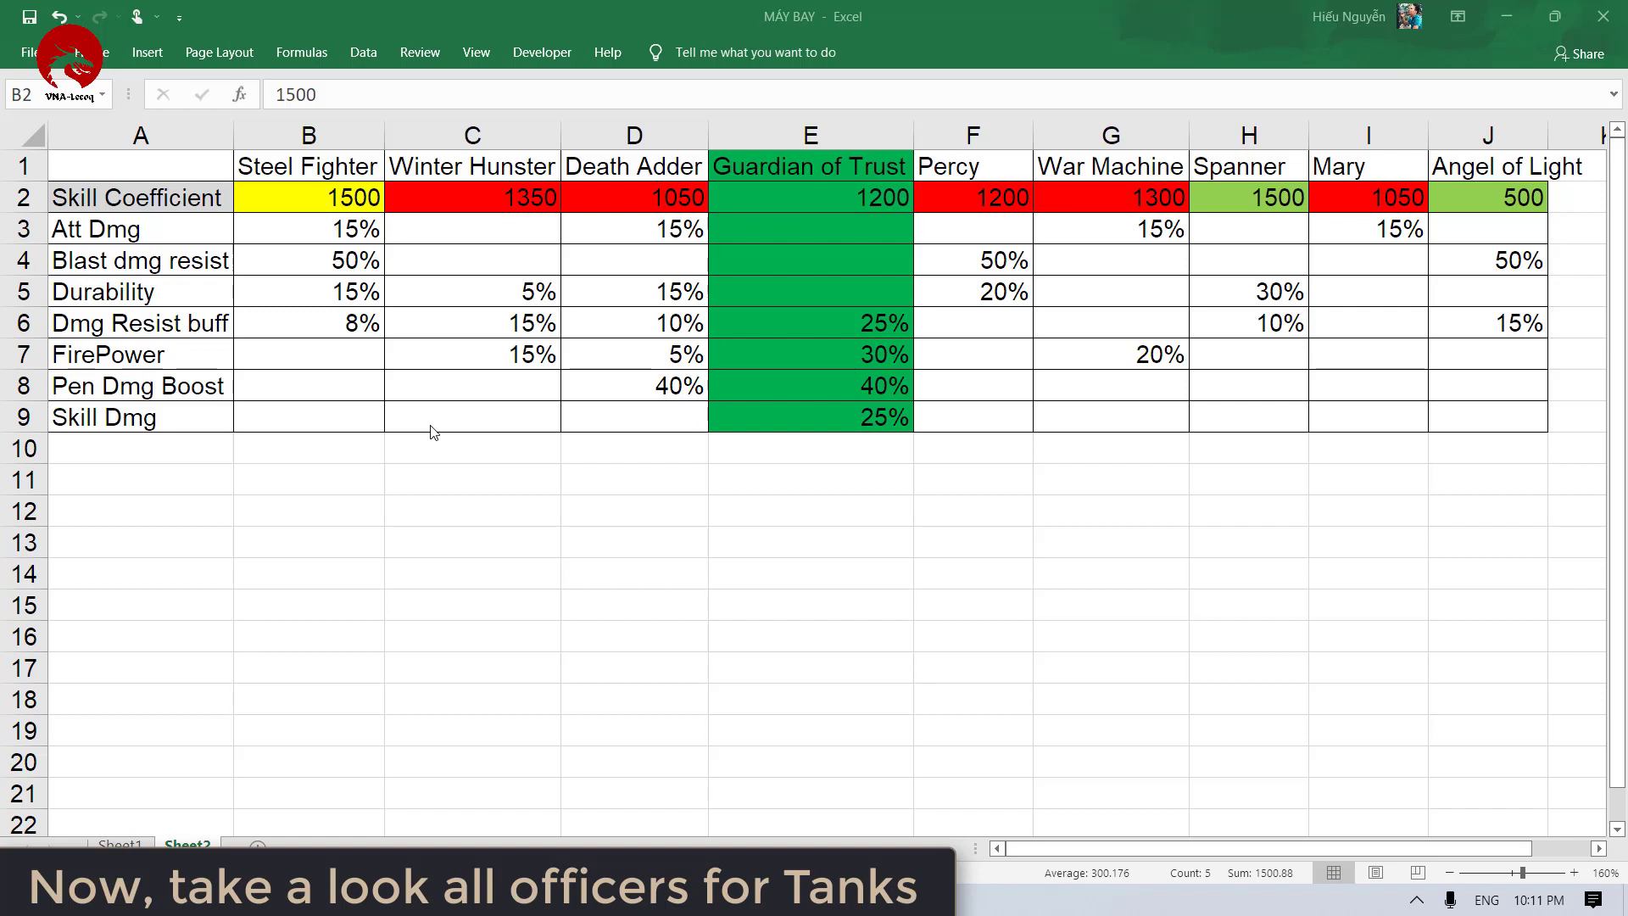
Step: In the Excel officer table, examine the colour-coded Skill Coefficient cells for the armor, damage and heal officers
left_click(327, 202)
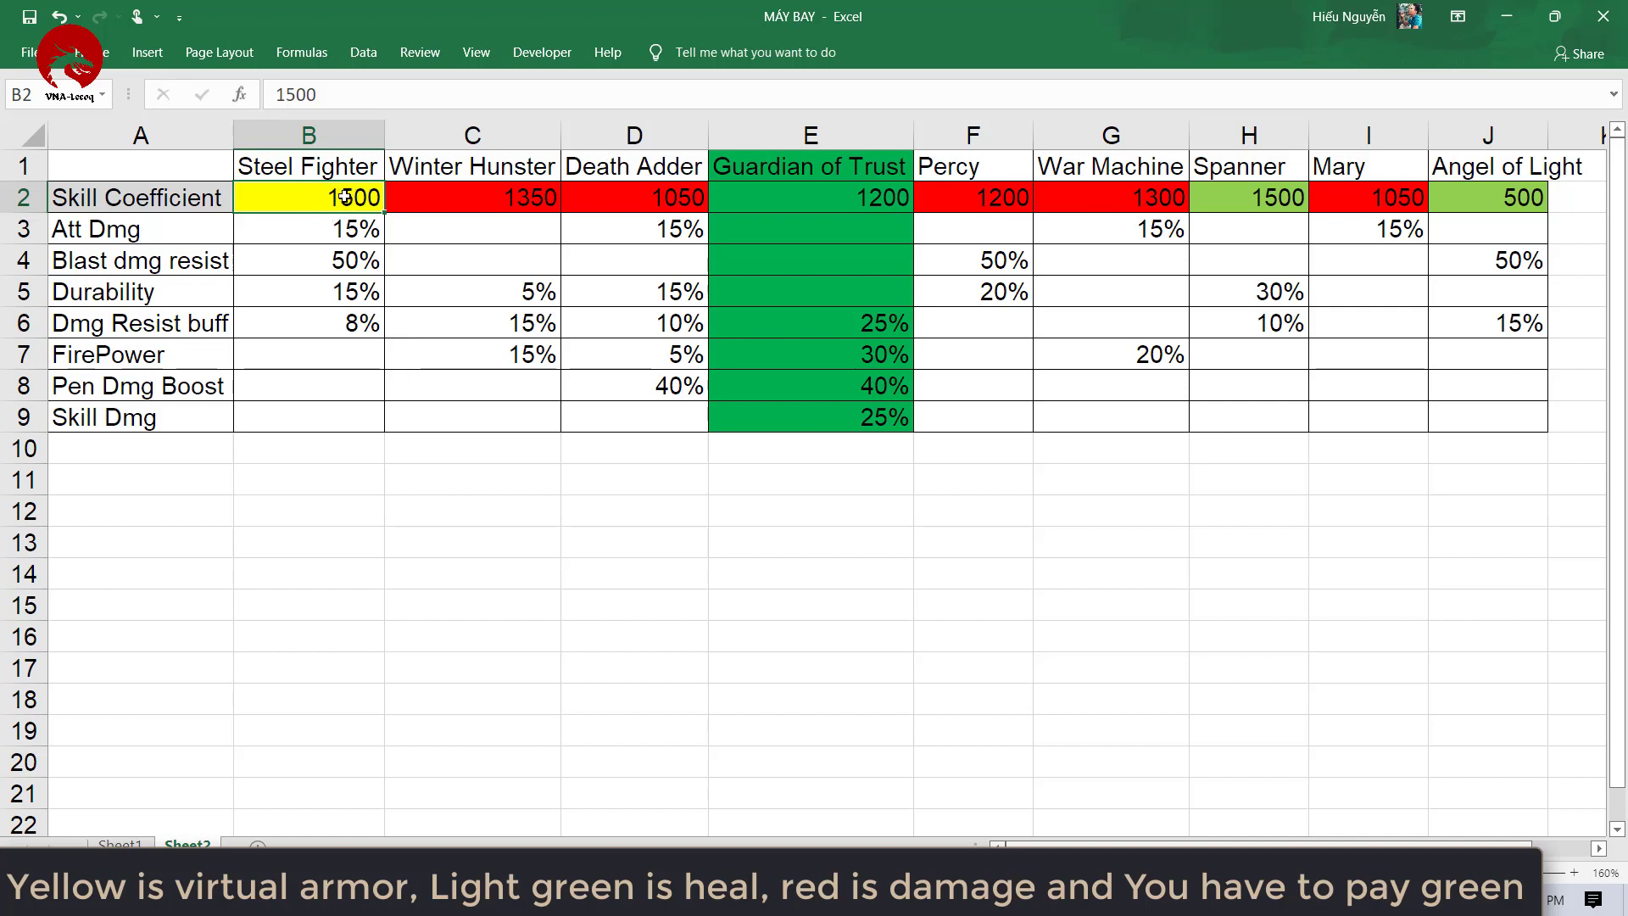
left_click_drag(482, 194, 678, 196)
left_click_drag(988, 197, 1183, 191)
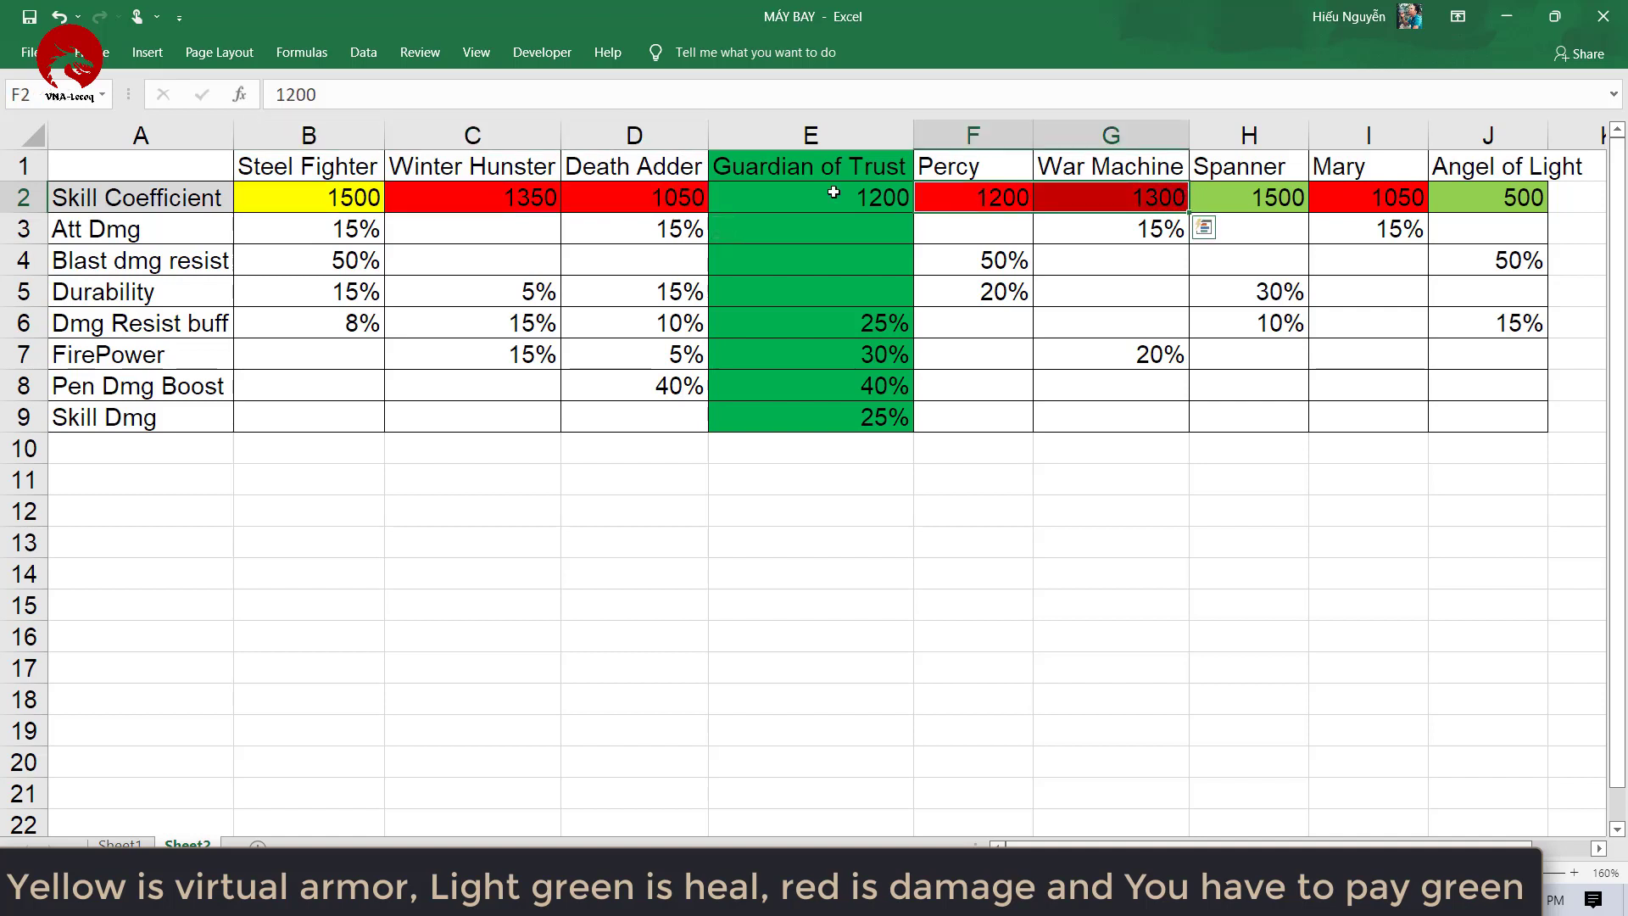
left_click(477, 349)
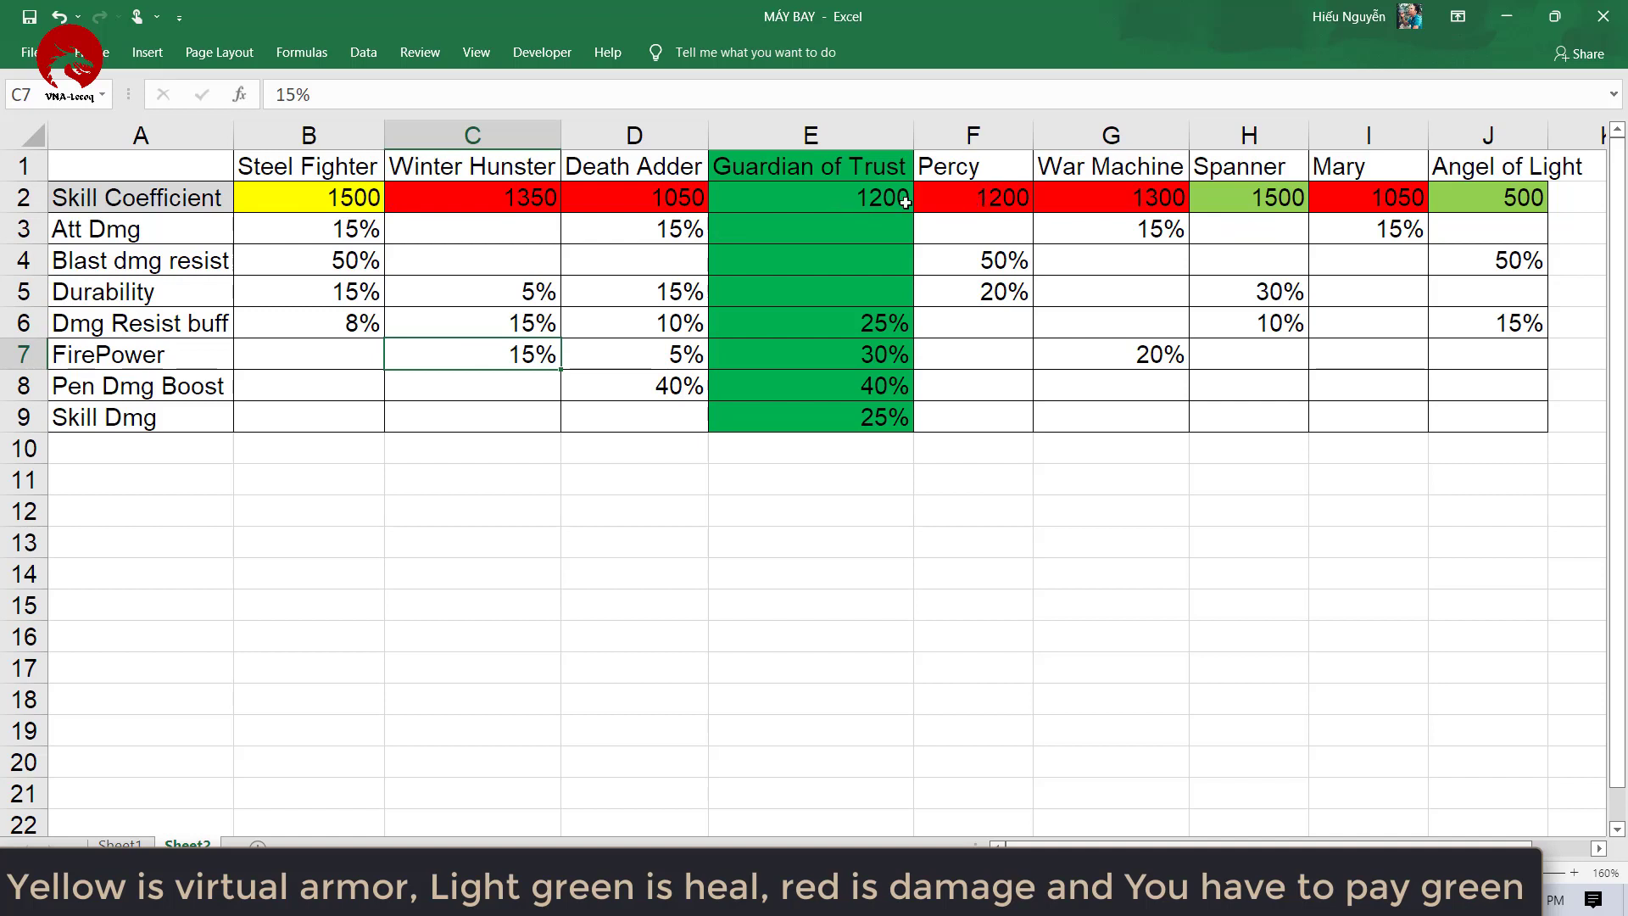
left_click(1255, 197)
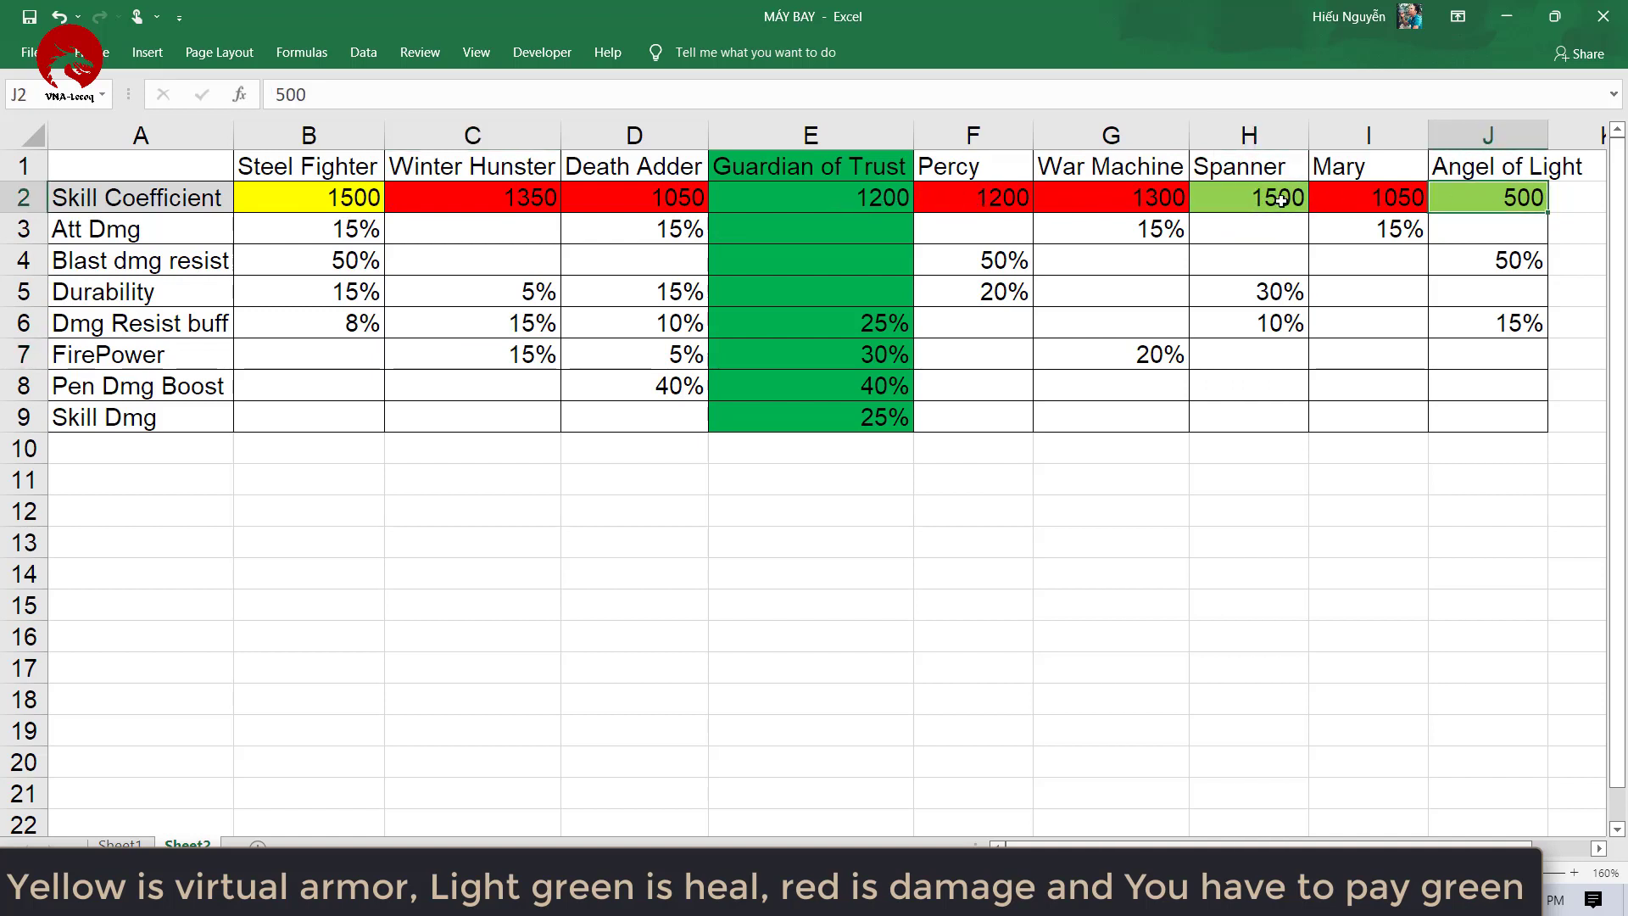
Step: Review the whole Guardian of Trust column, from its header down to the Skill Dmg row
left_click_drag(830, 167, 844, 425)
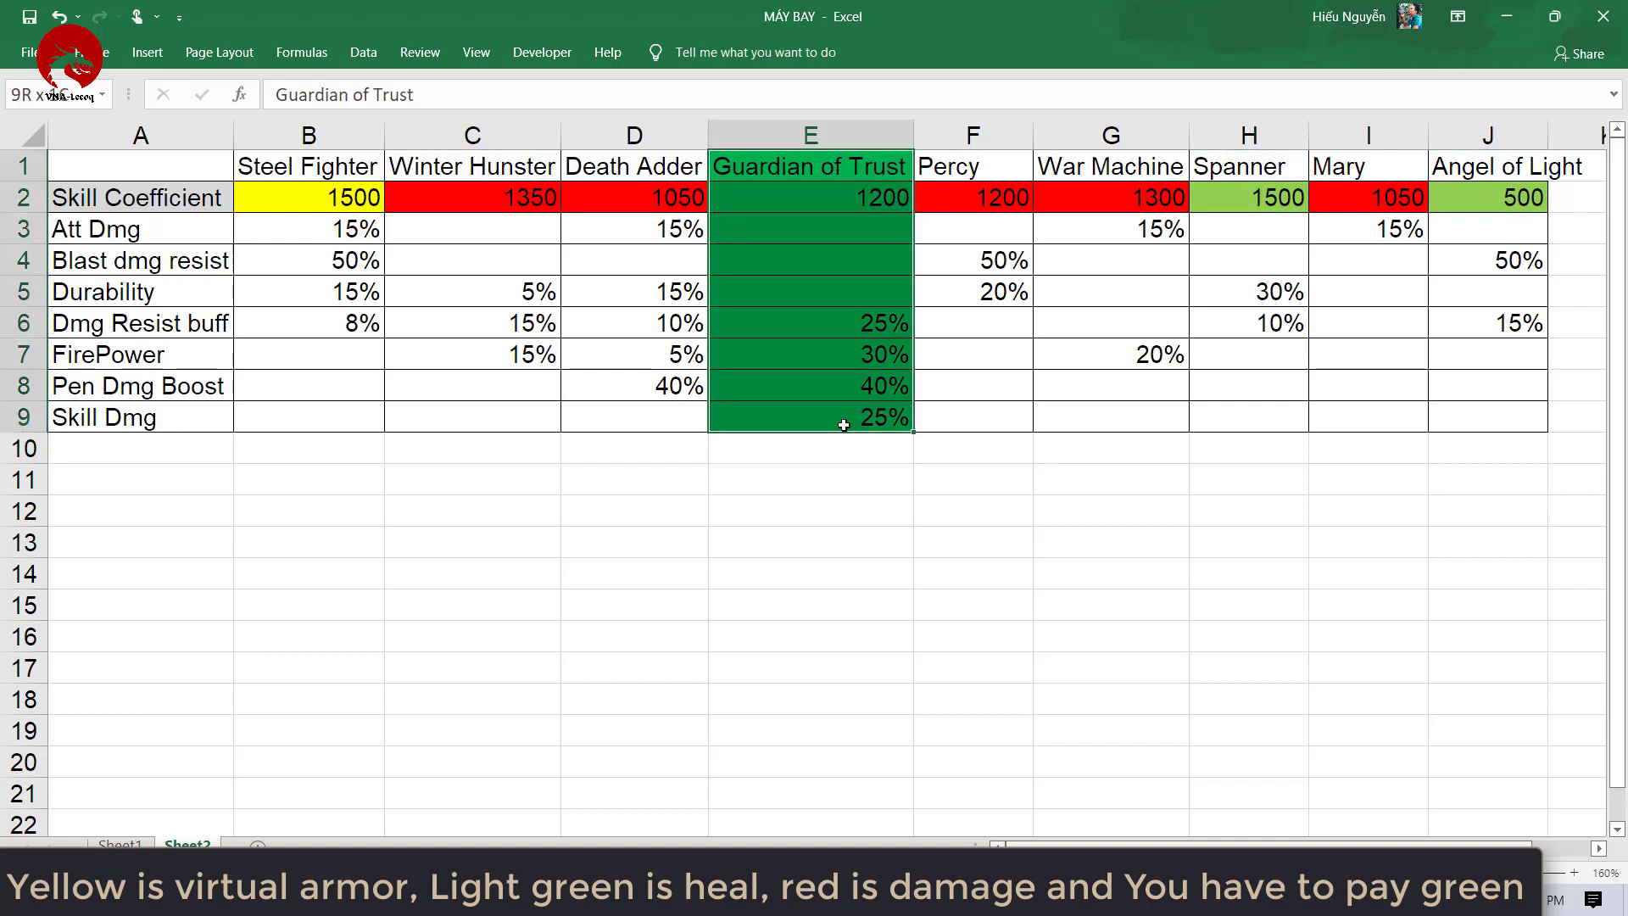
left_click(832, 446)
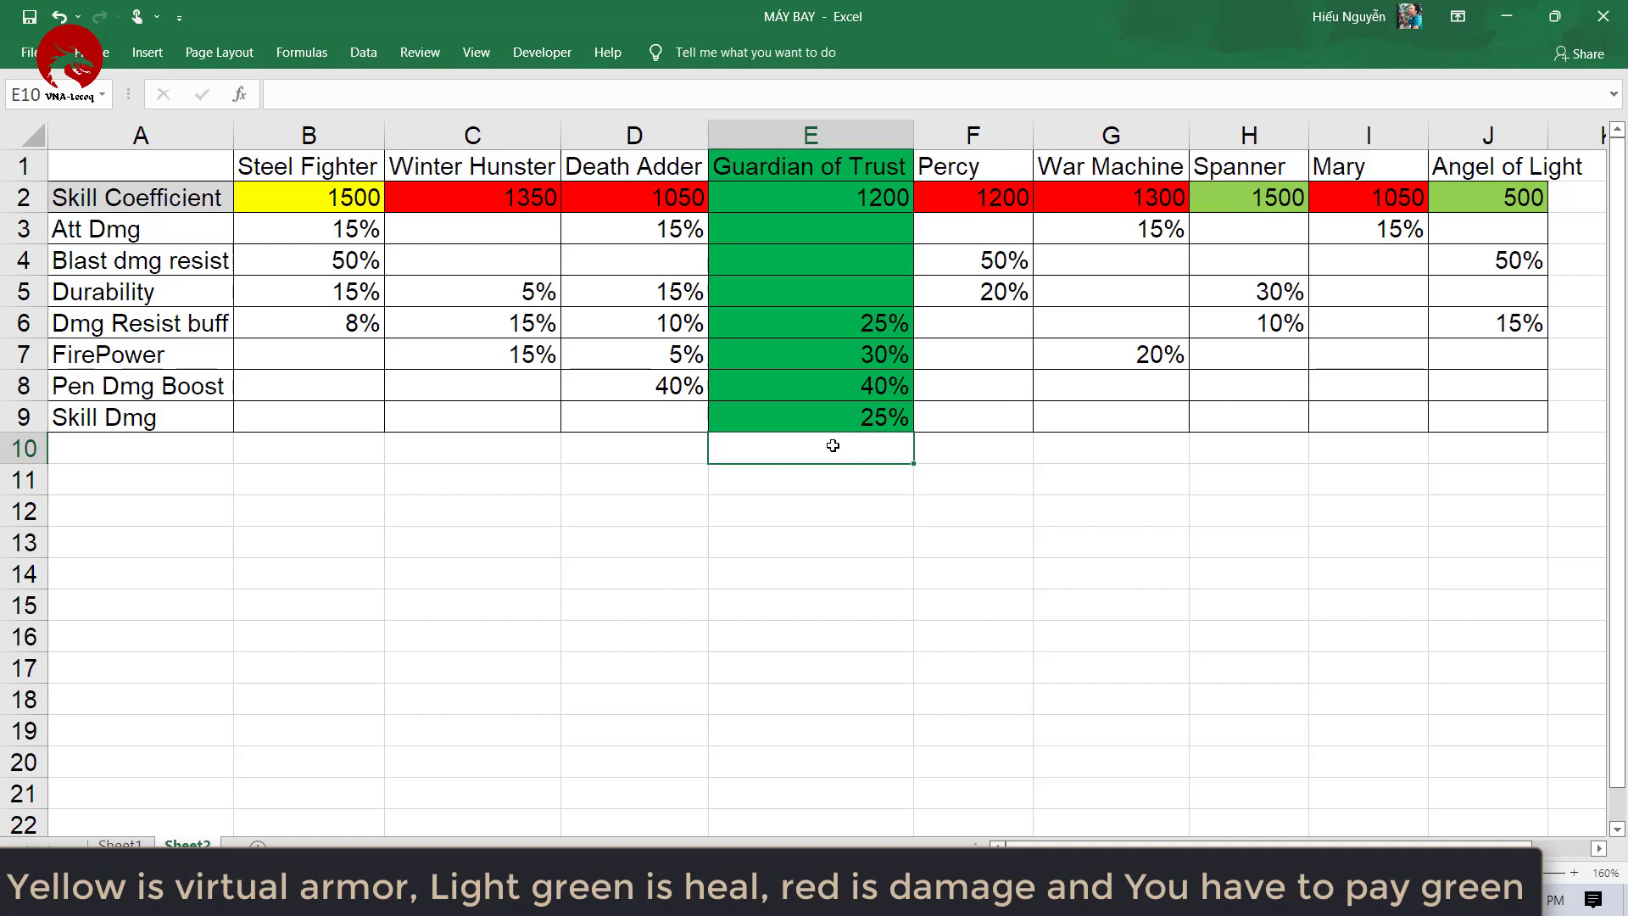
left_click_drag(847, 162, 851, 432)
left_click(774, 574)
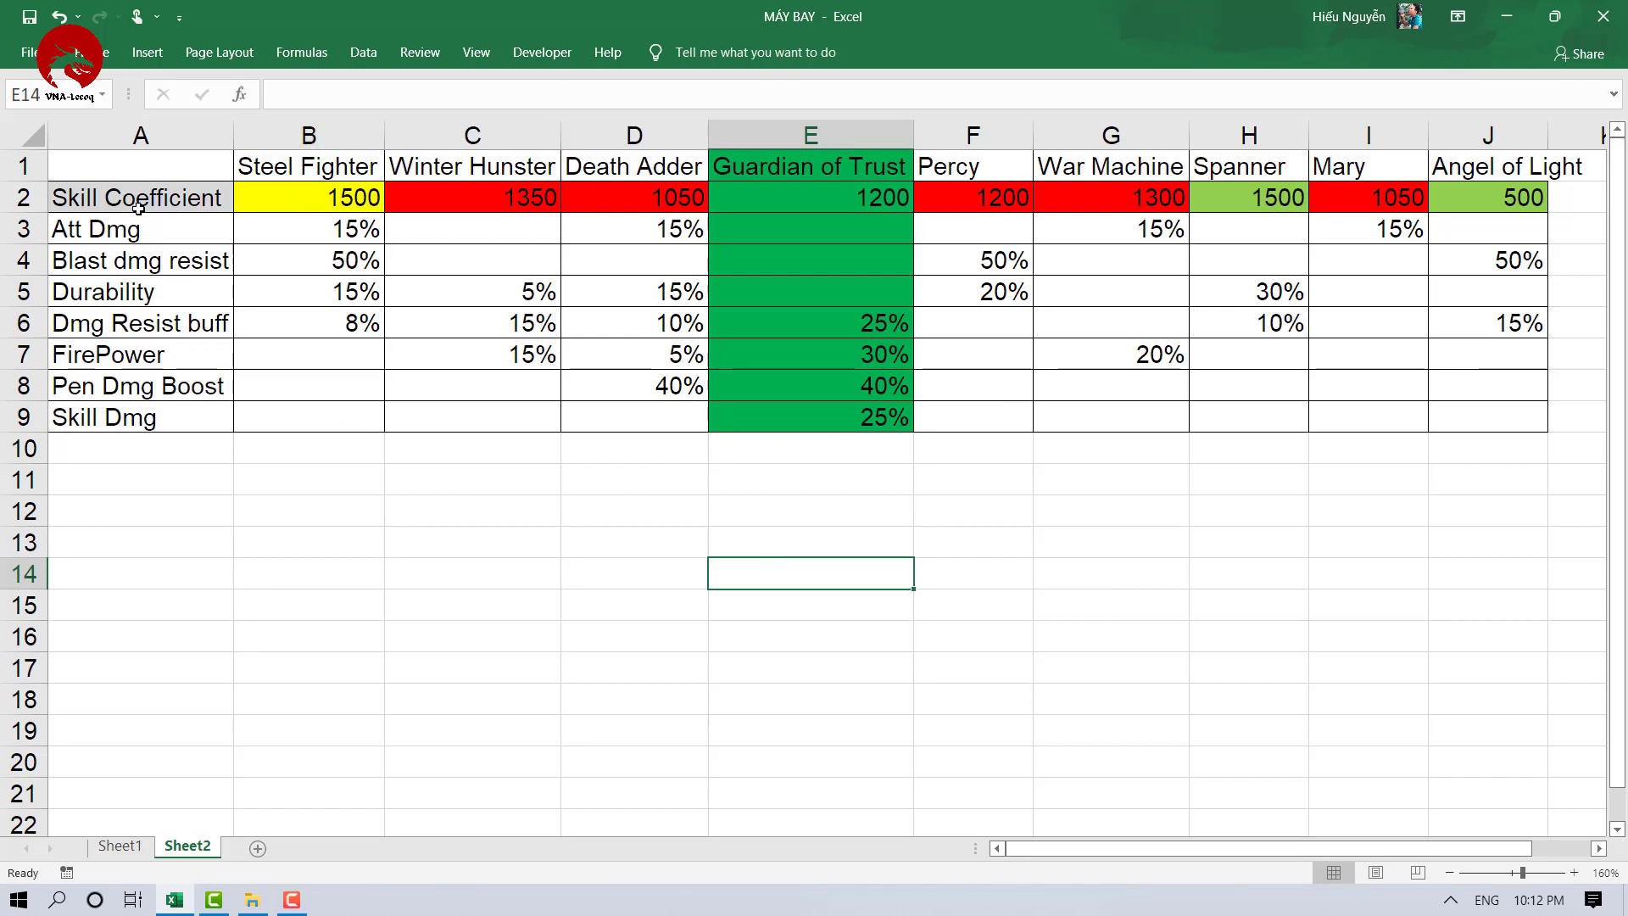
Step: Compare the Skill Coefficient values of Steel Fighter, Spanner and War Machine
left_click(346, 199)
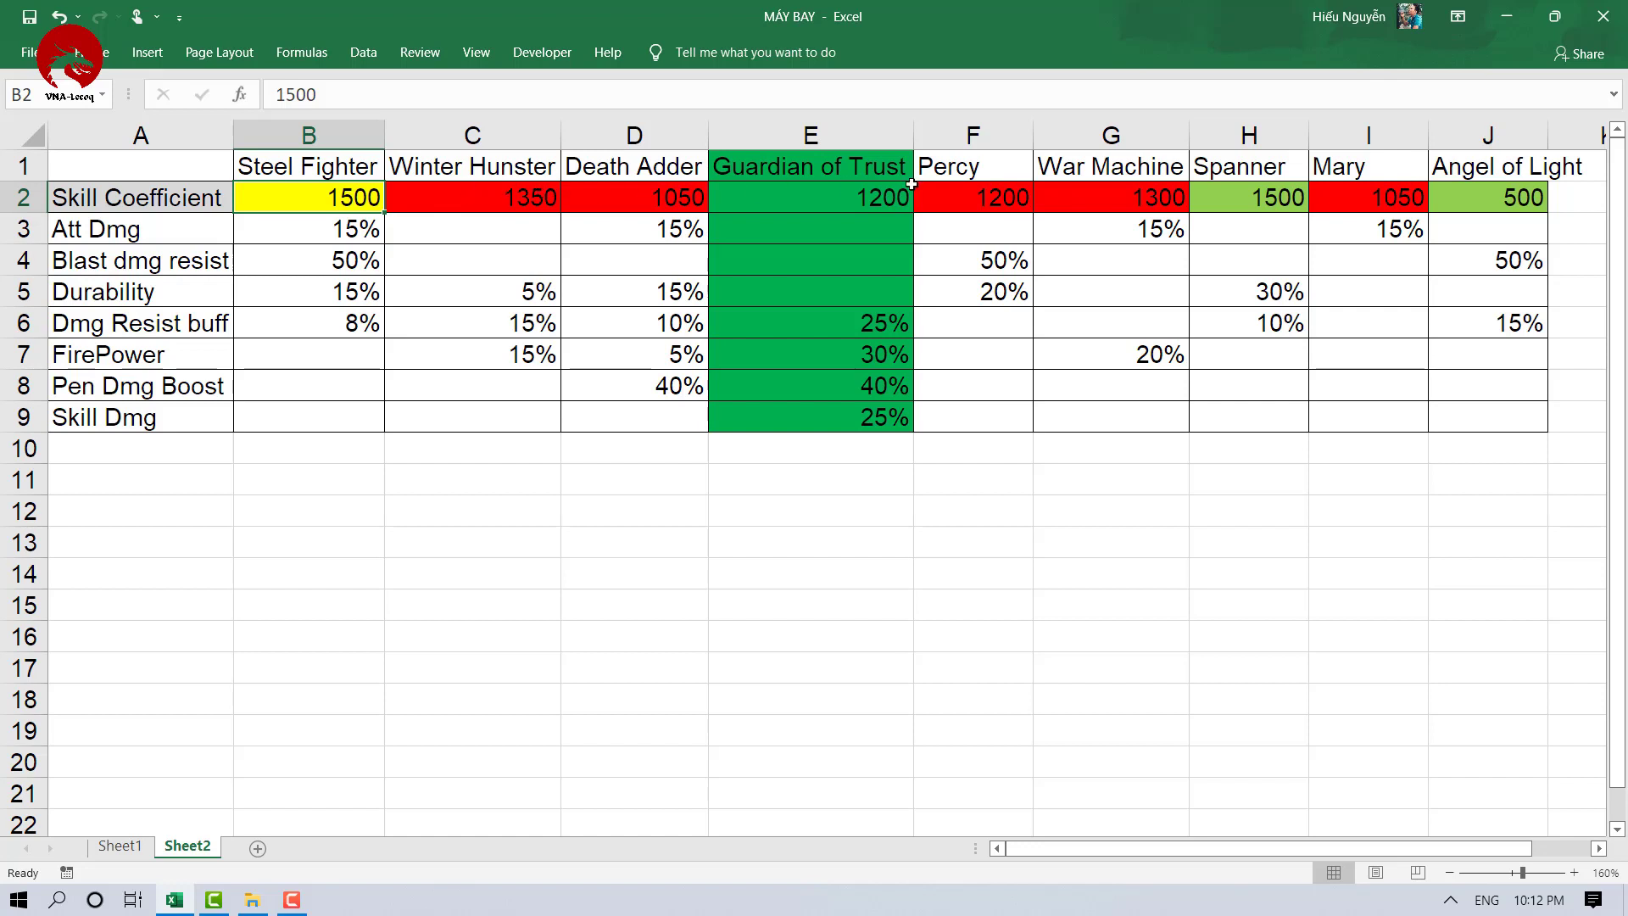
left_click(1259, 197)
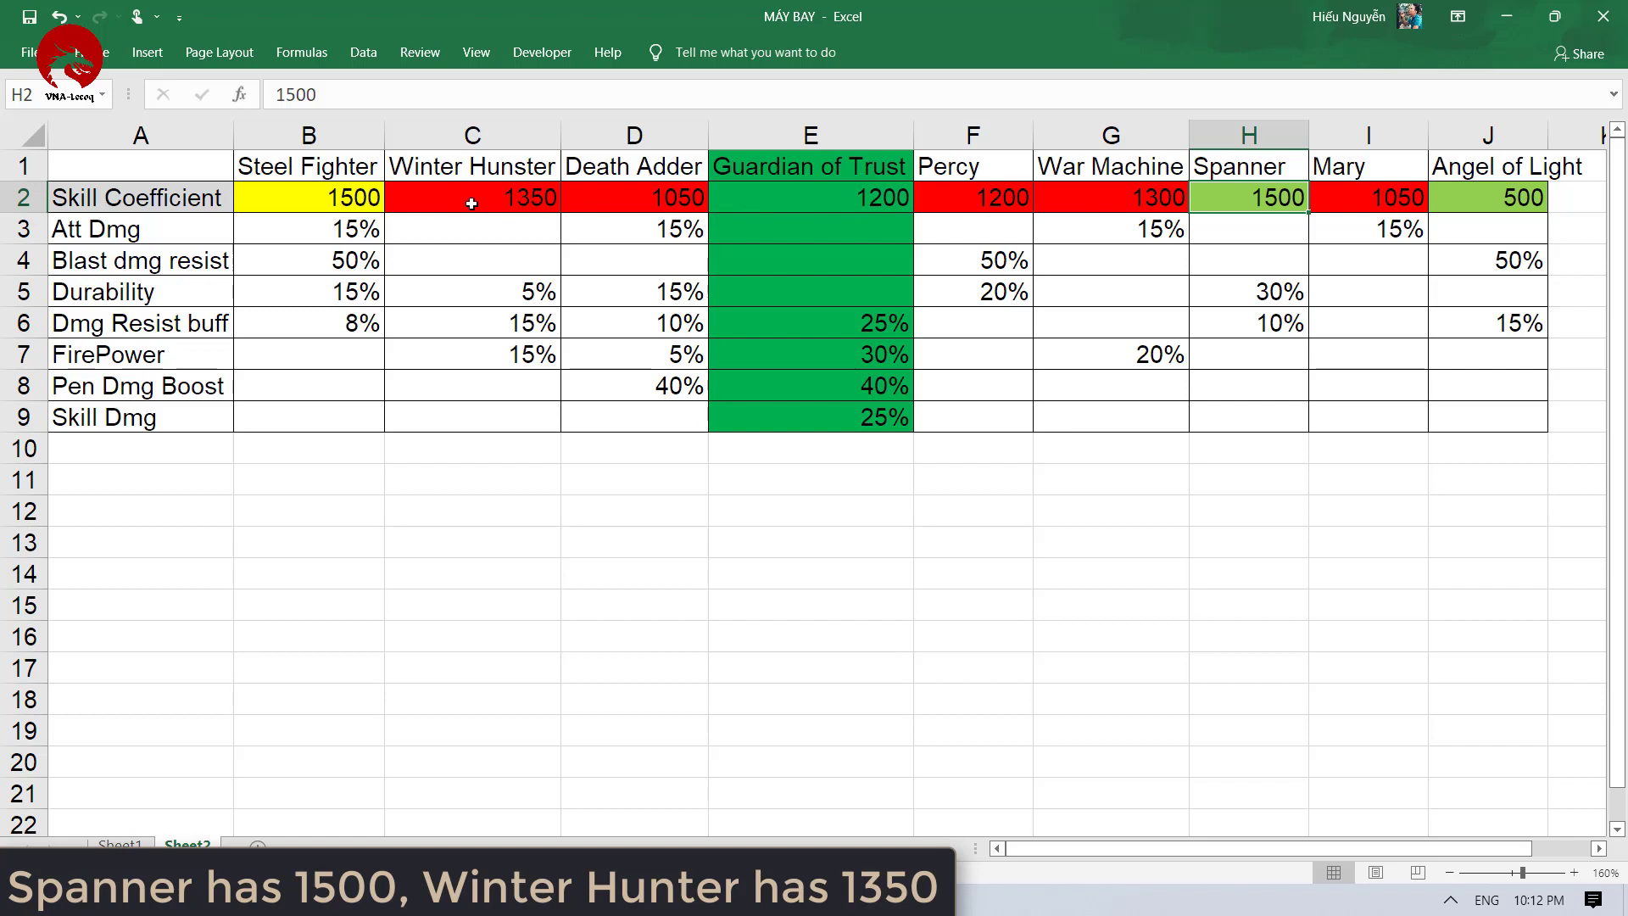
left_click(1145, 198)
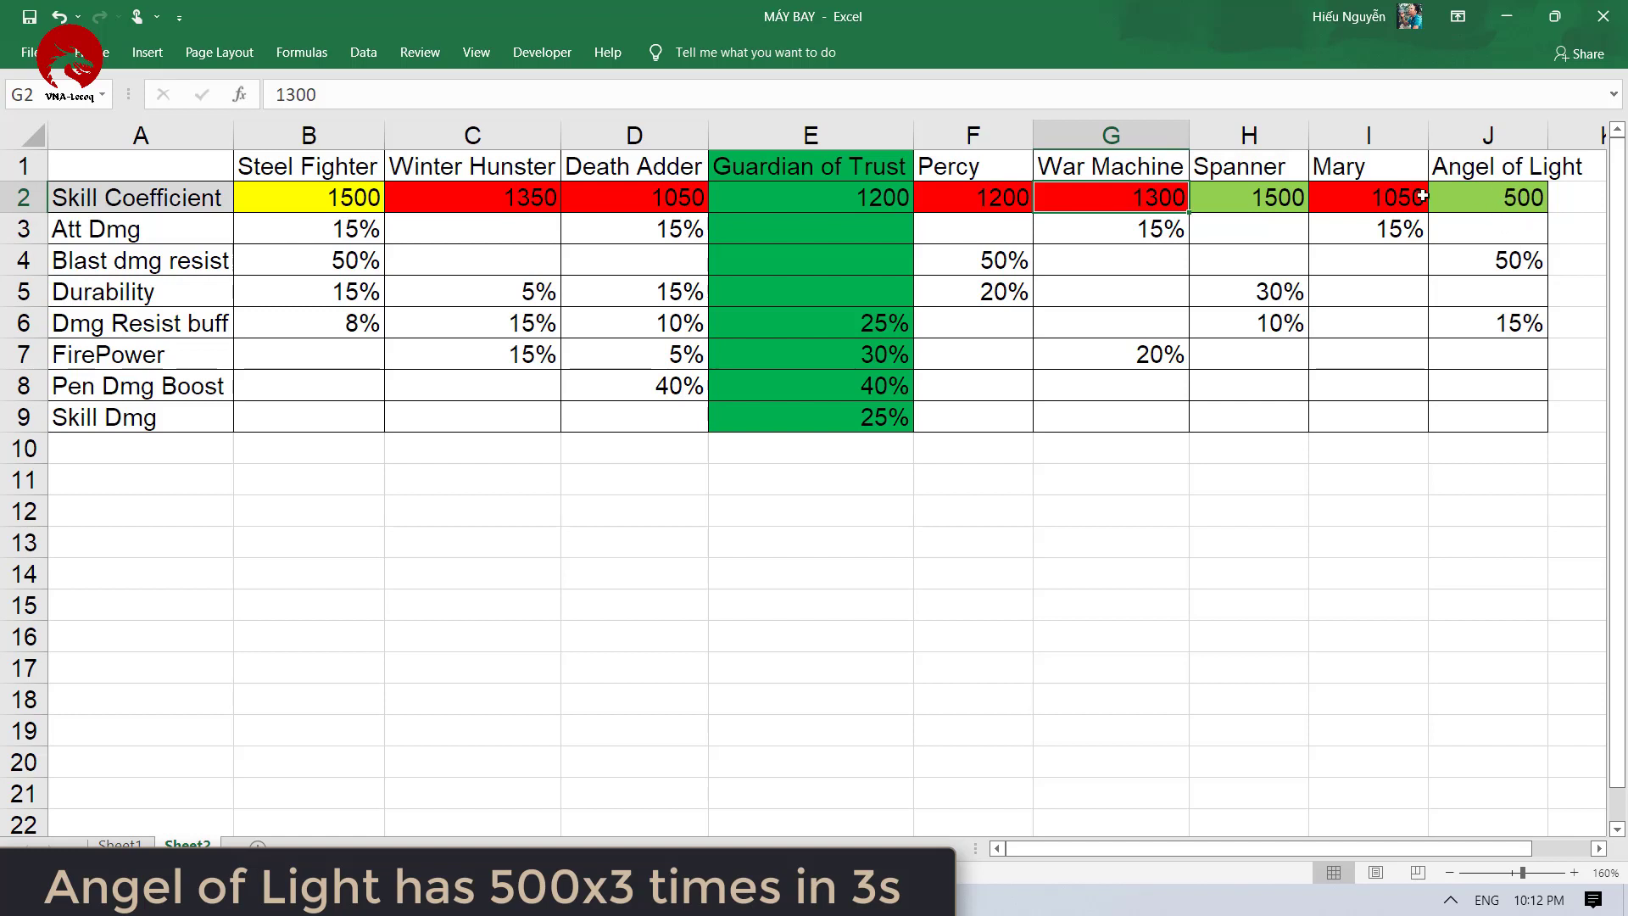
Step: Examine the Att Dmg row and compare the officers that have this buff: Steel Fighter, Death Adder, War Machine and Mary
left_click(6, 231)
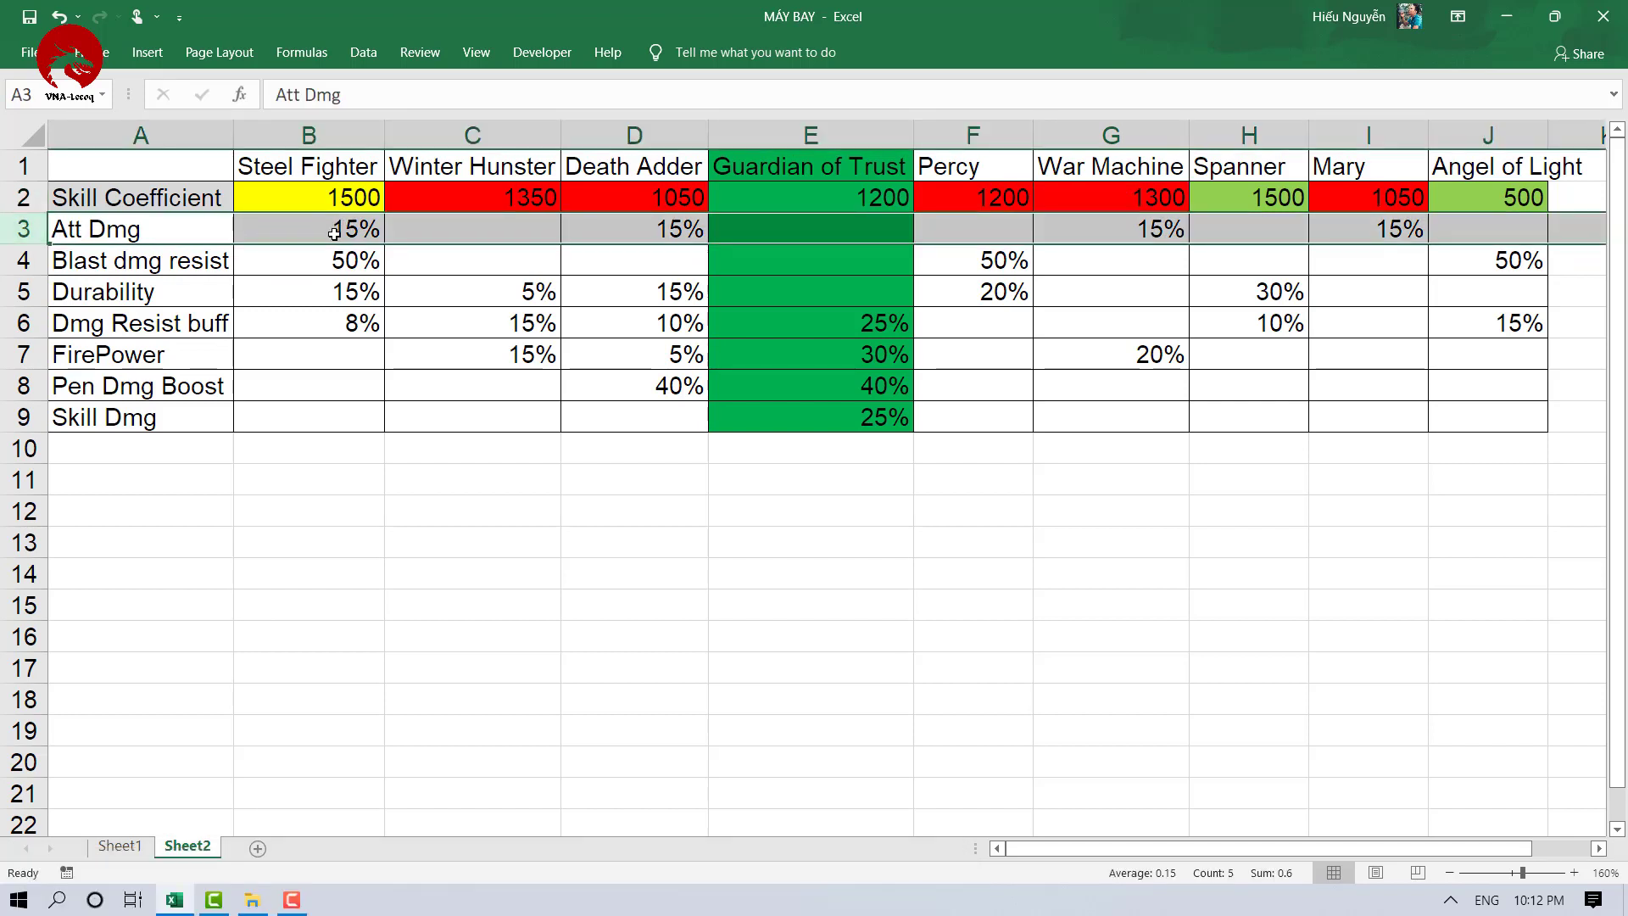
left_click(640, 137)
left_click(1110, 134)
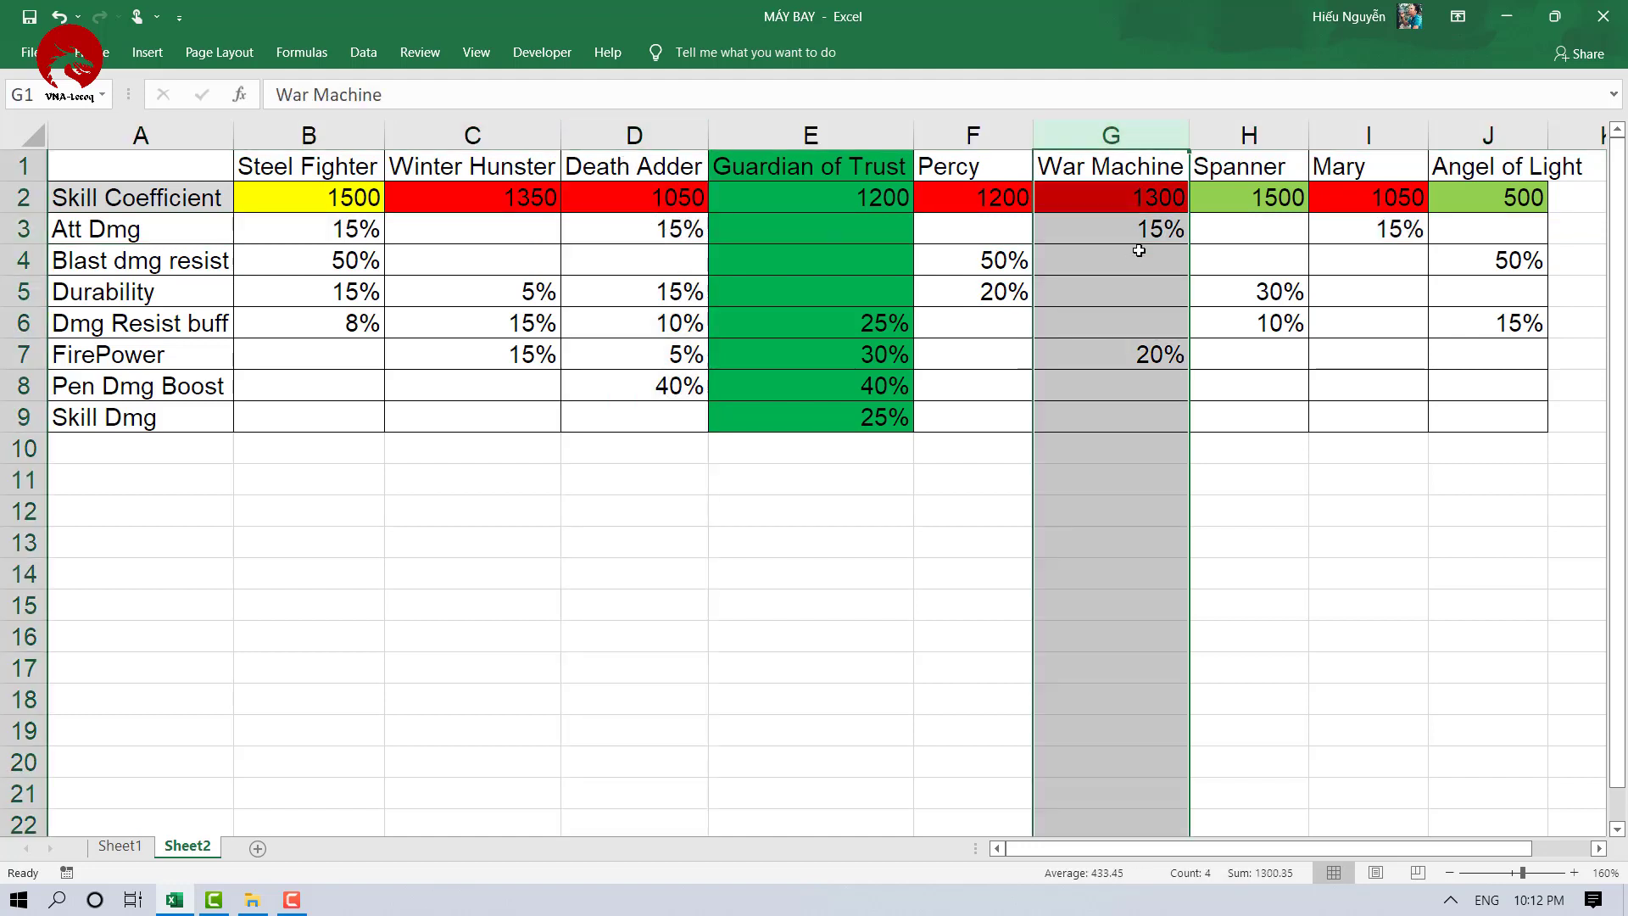
left_click(1368, 136)
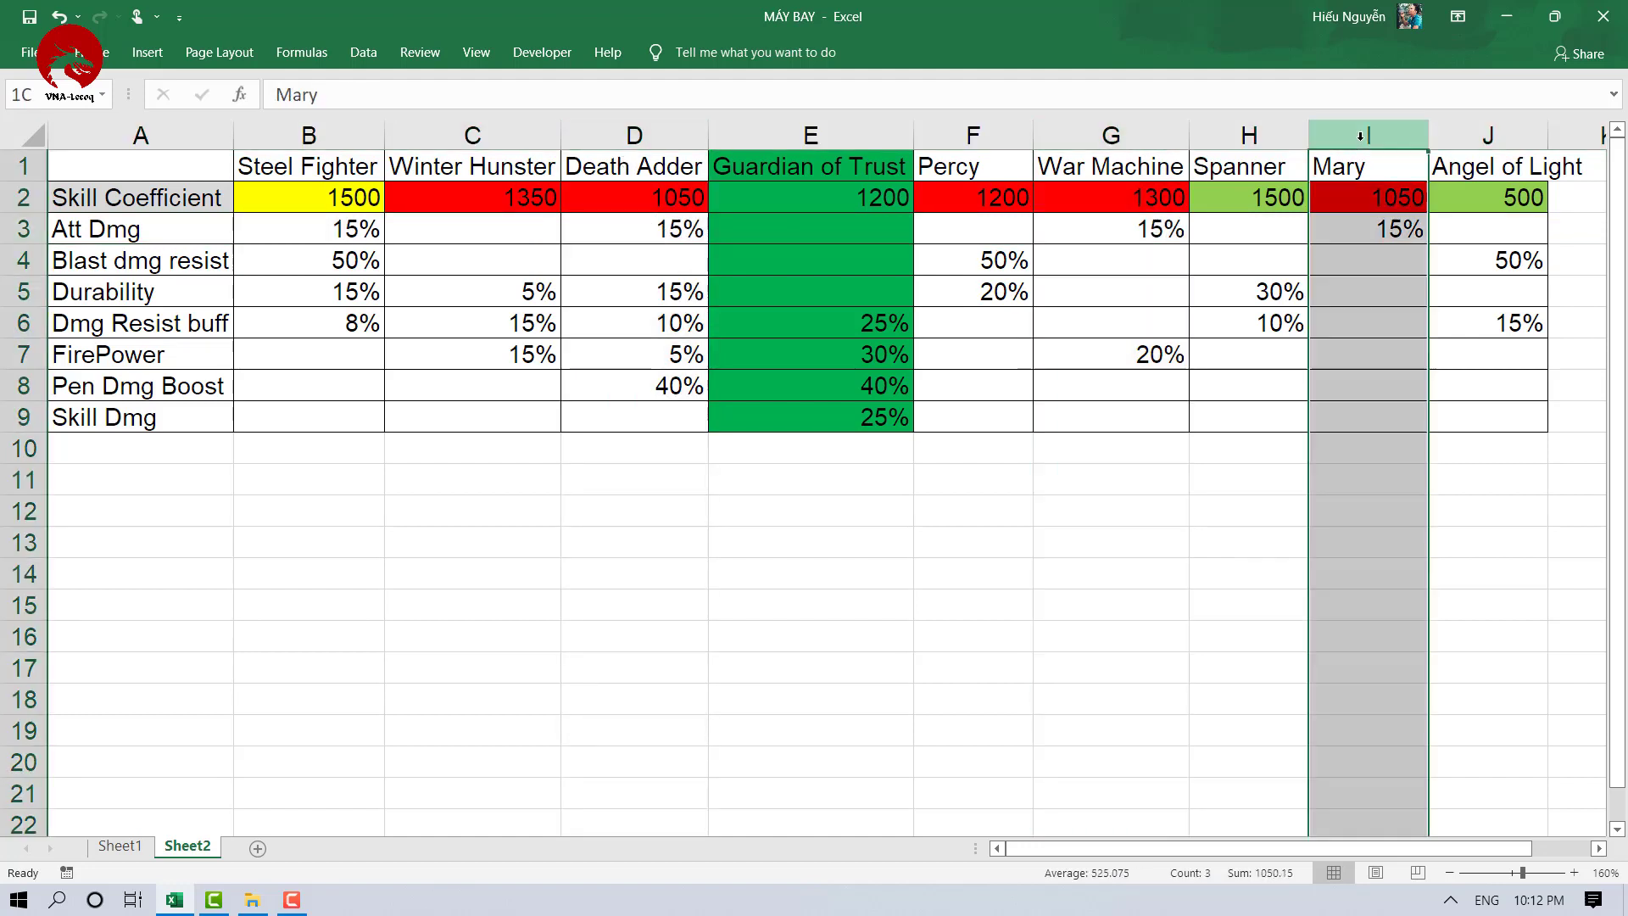
left_click(1367, 229)
left_click(1126, 222)
left_click(681, 227)
left_click(1122, 231)
left_click(1383, 237)
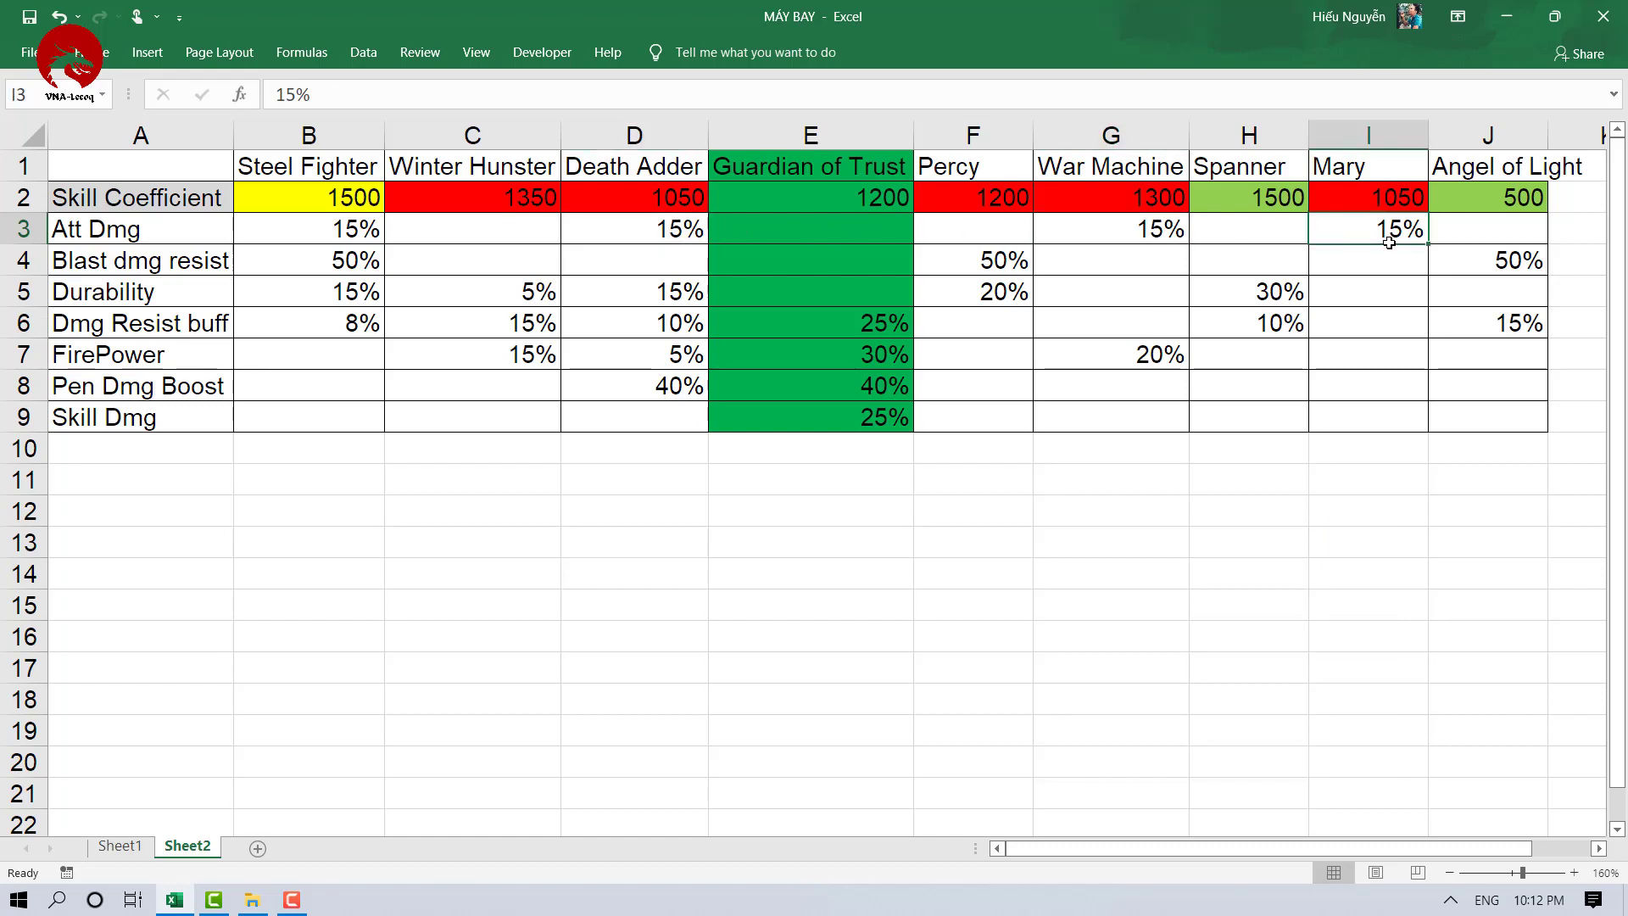
left_click(695, 226)
left_click(1255, 209)
left_click(1400, 236)
left_click(1139, 226)
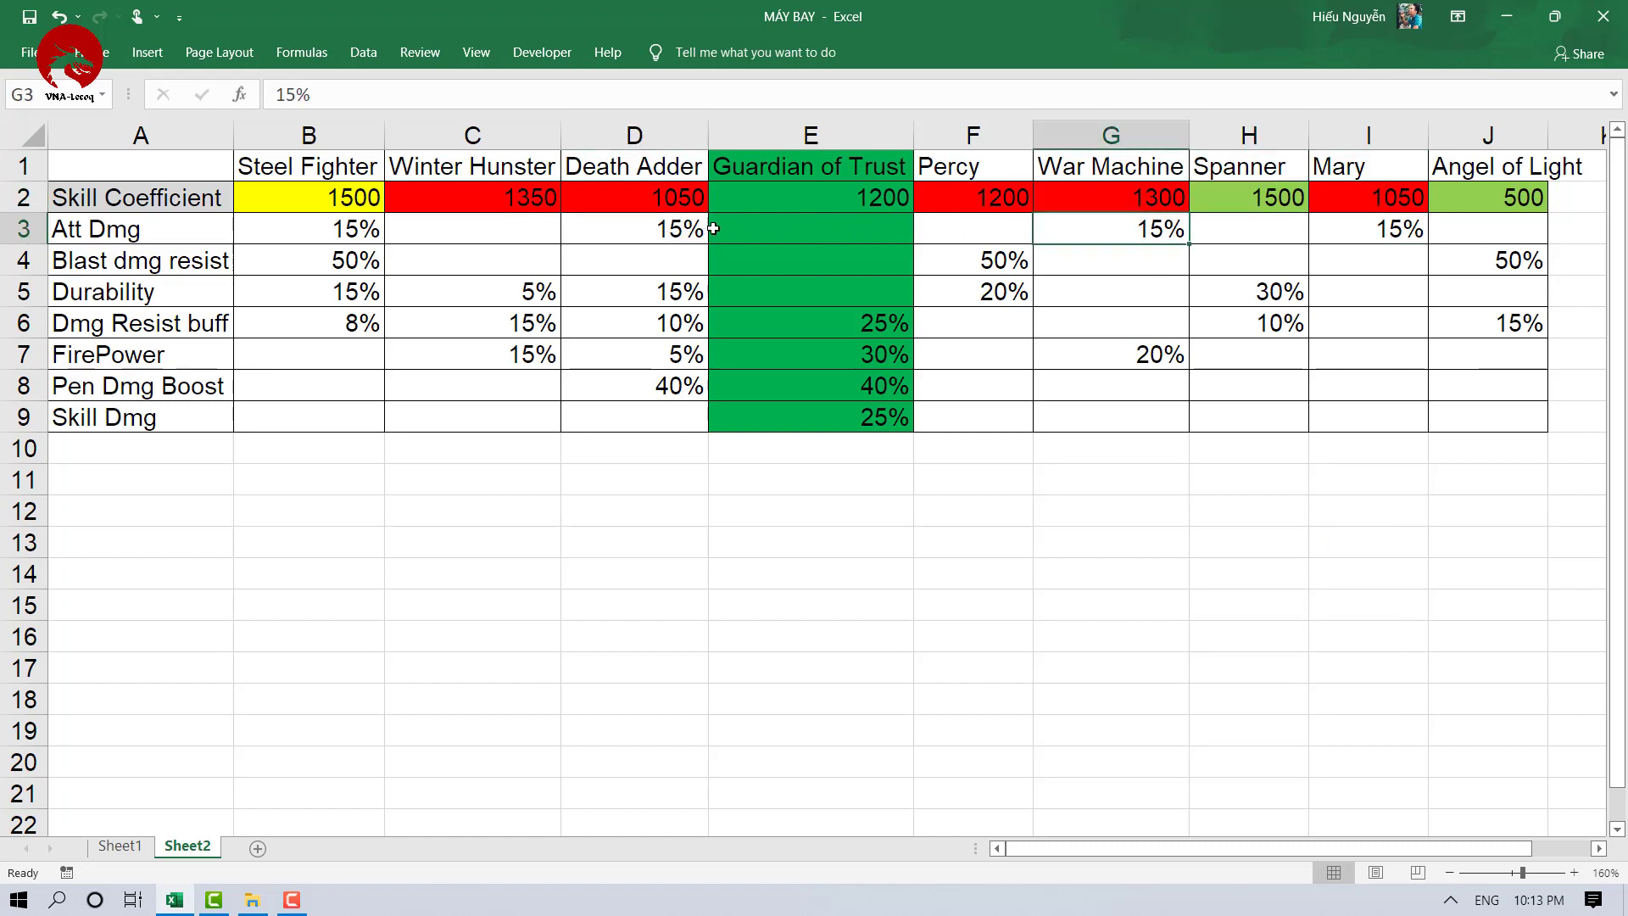
left_click(346, 229)
Step: Review the Blast dmg resist and Durability buffs for Steel Fighter, Death Adder and Percy
left_click(124, 262)
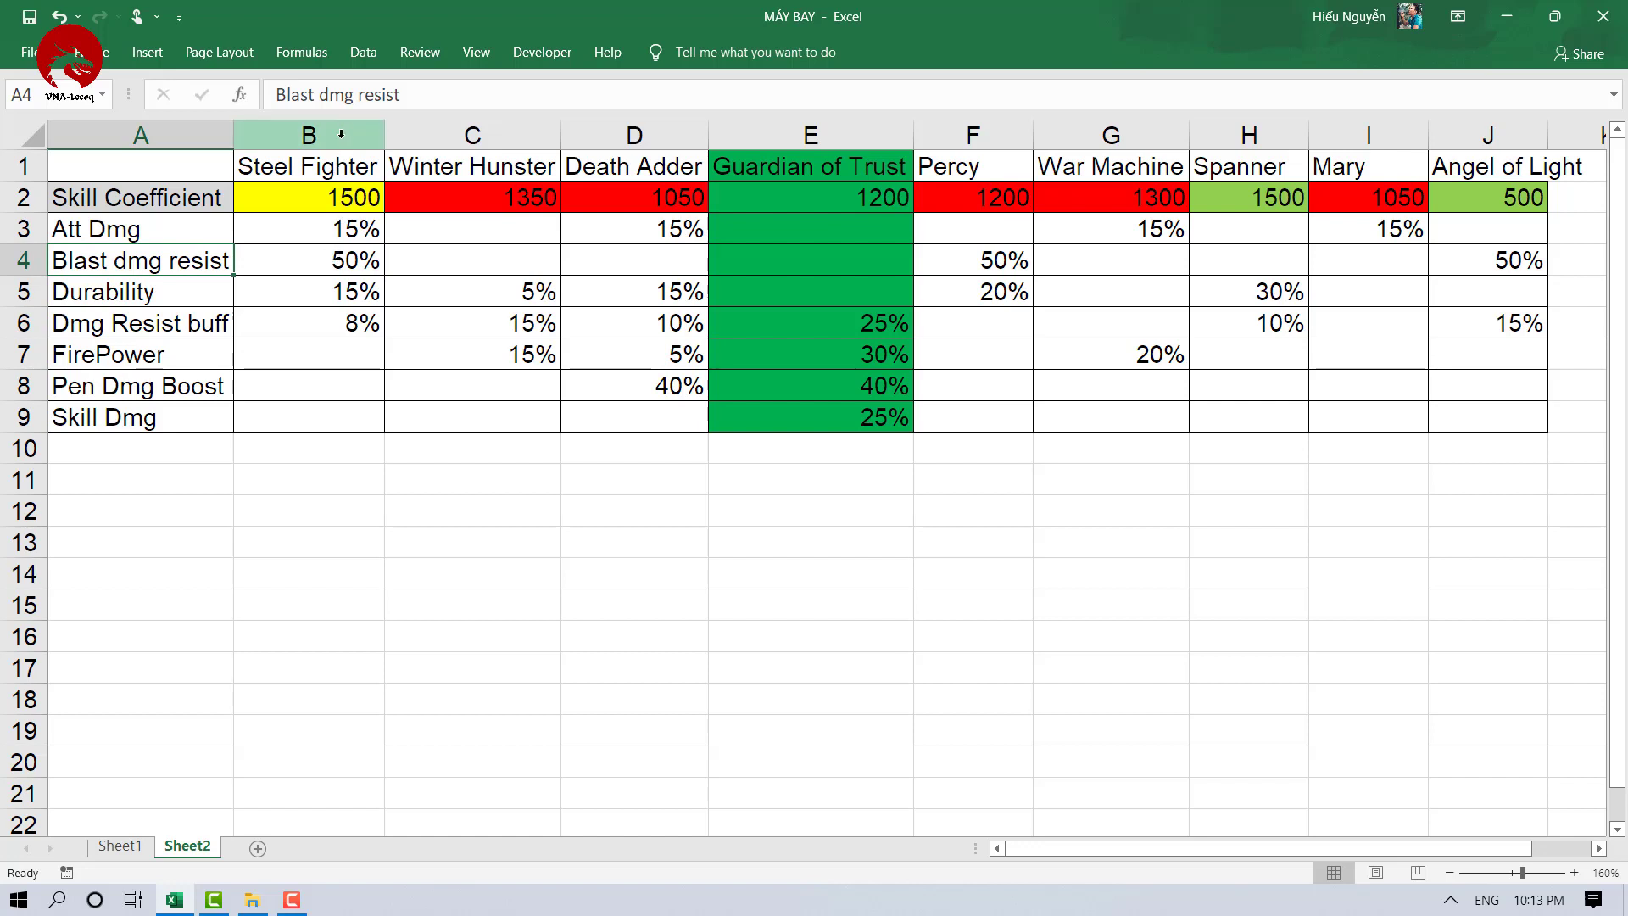
left_click(349, 260)
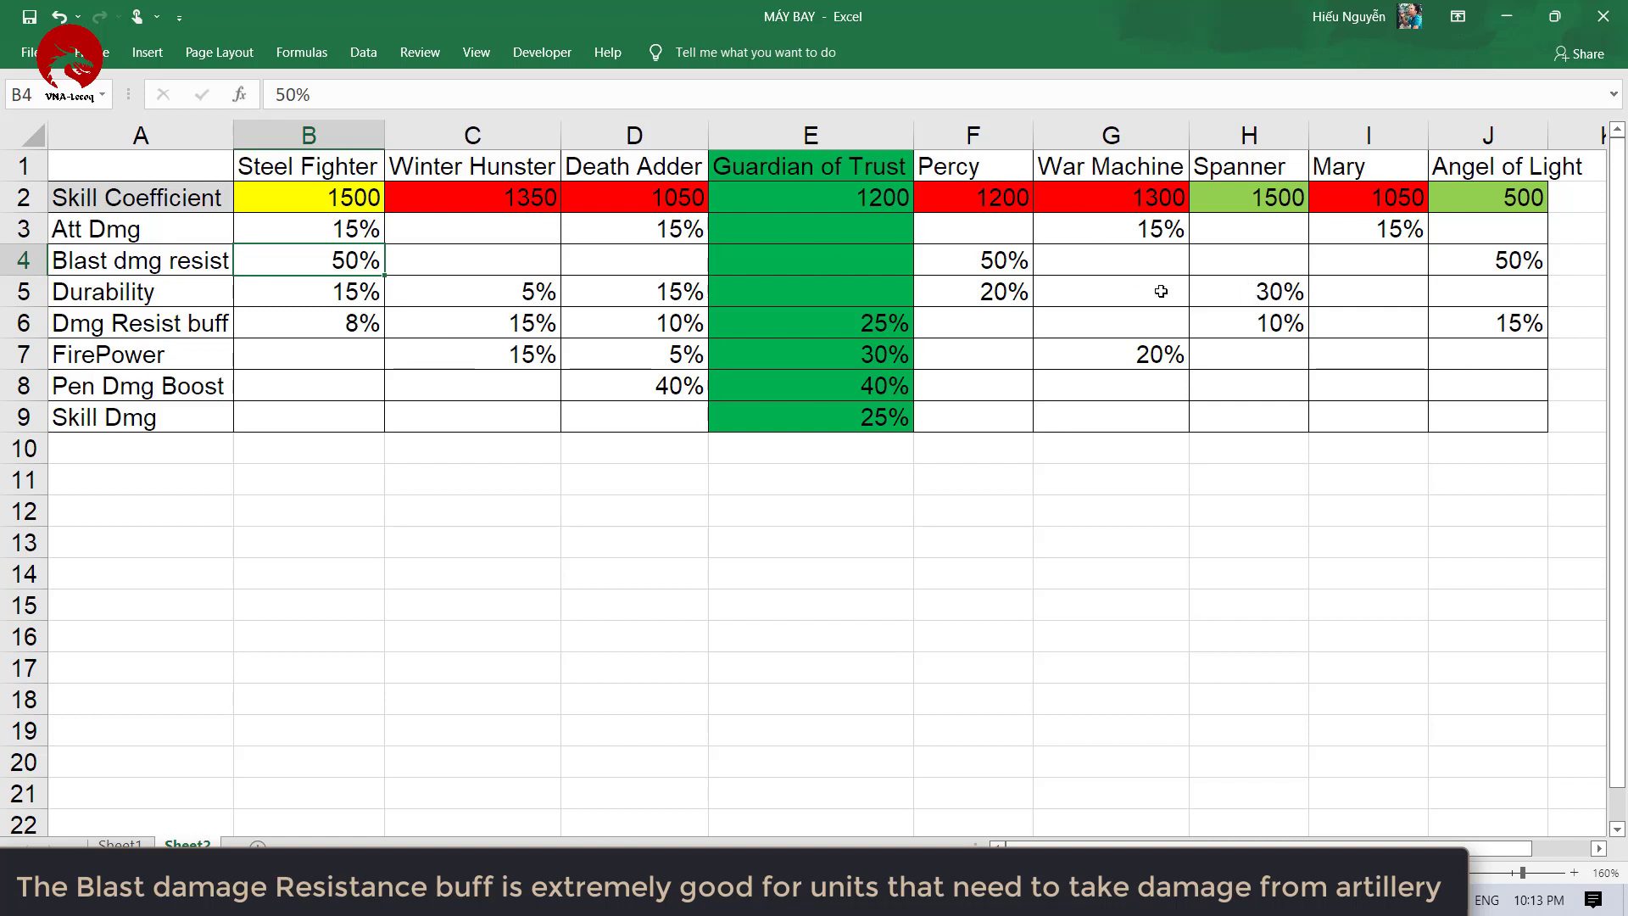
left_click(993, 288)
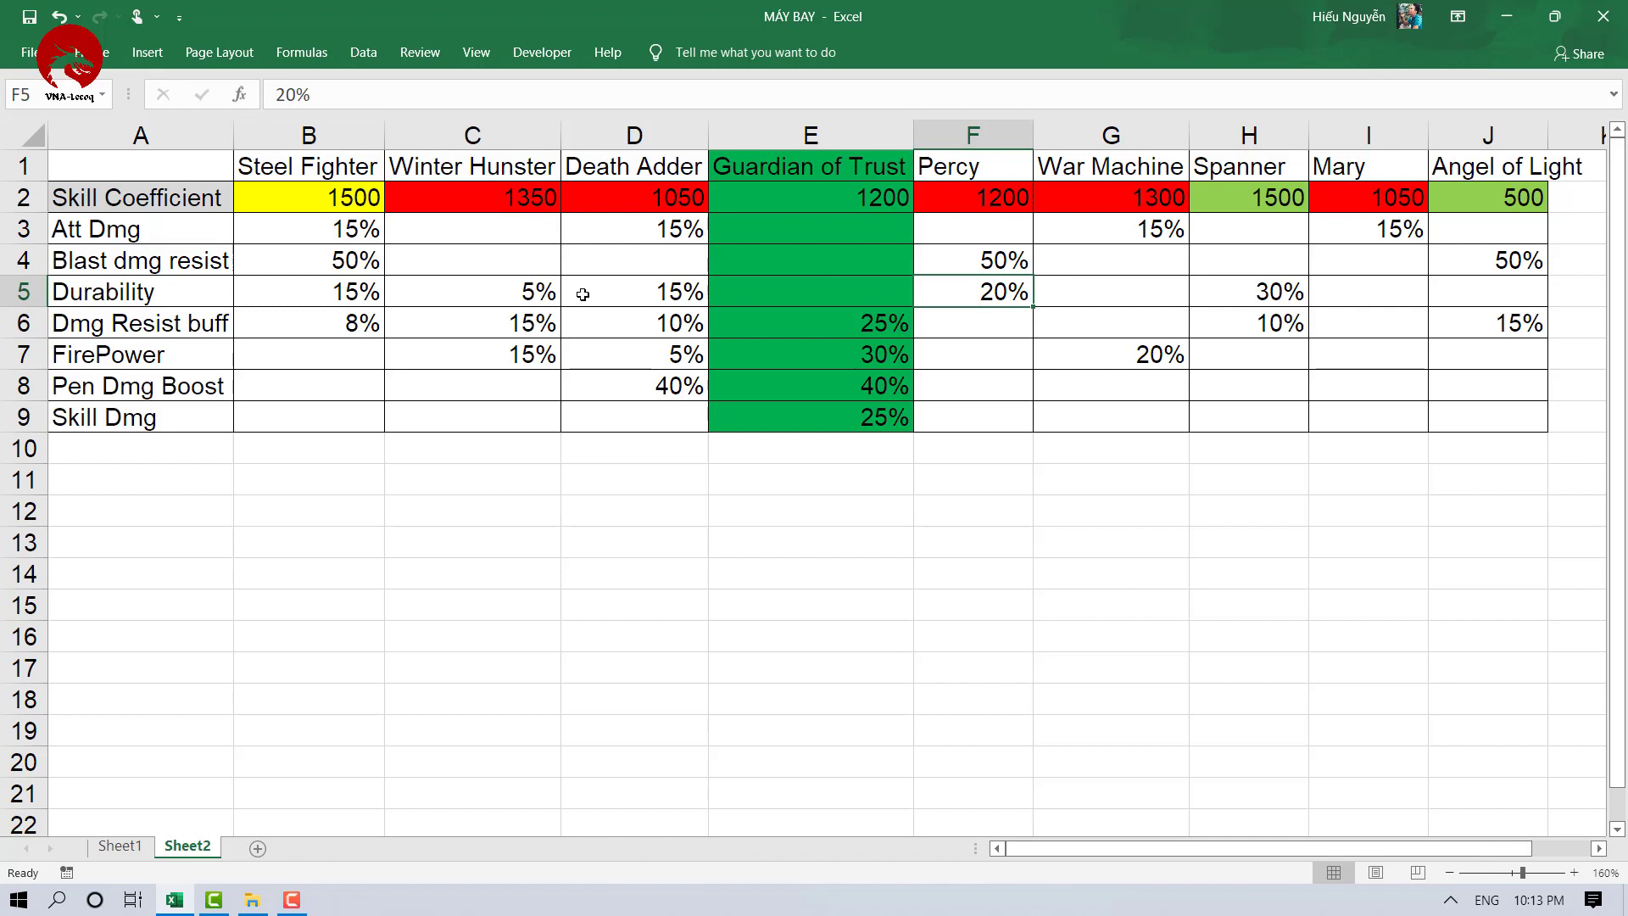
left_click(615, 137)
left_click(338, 137)
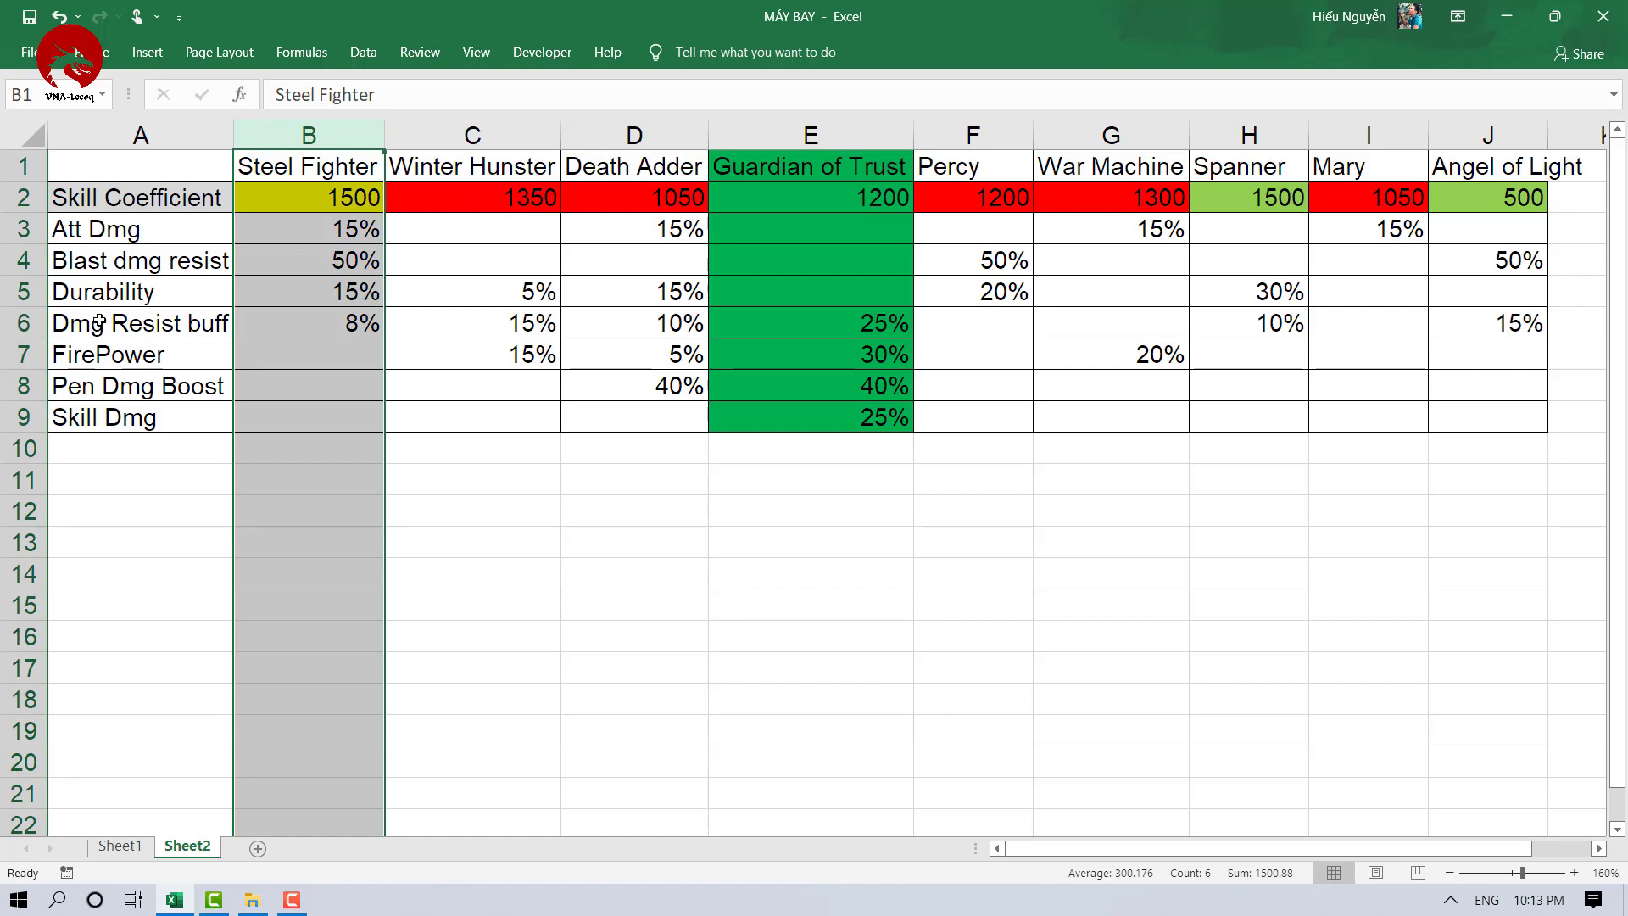
Step: Compare the Dmg Resist buff of Death Adder, Guardian of Trust, Winter Hunster and Steel Fighter
left_click(619, 321)
left_click(836, 322)
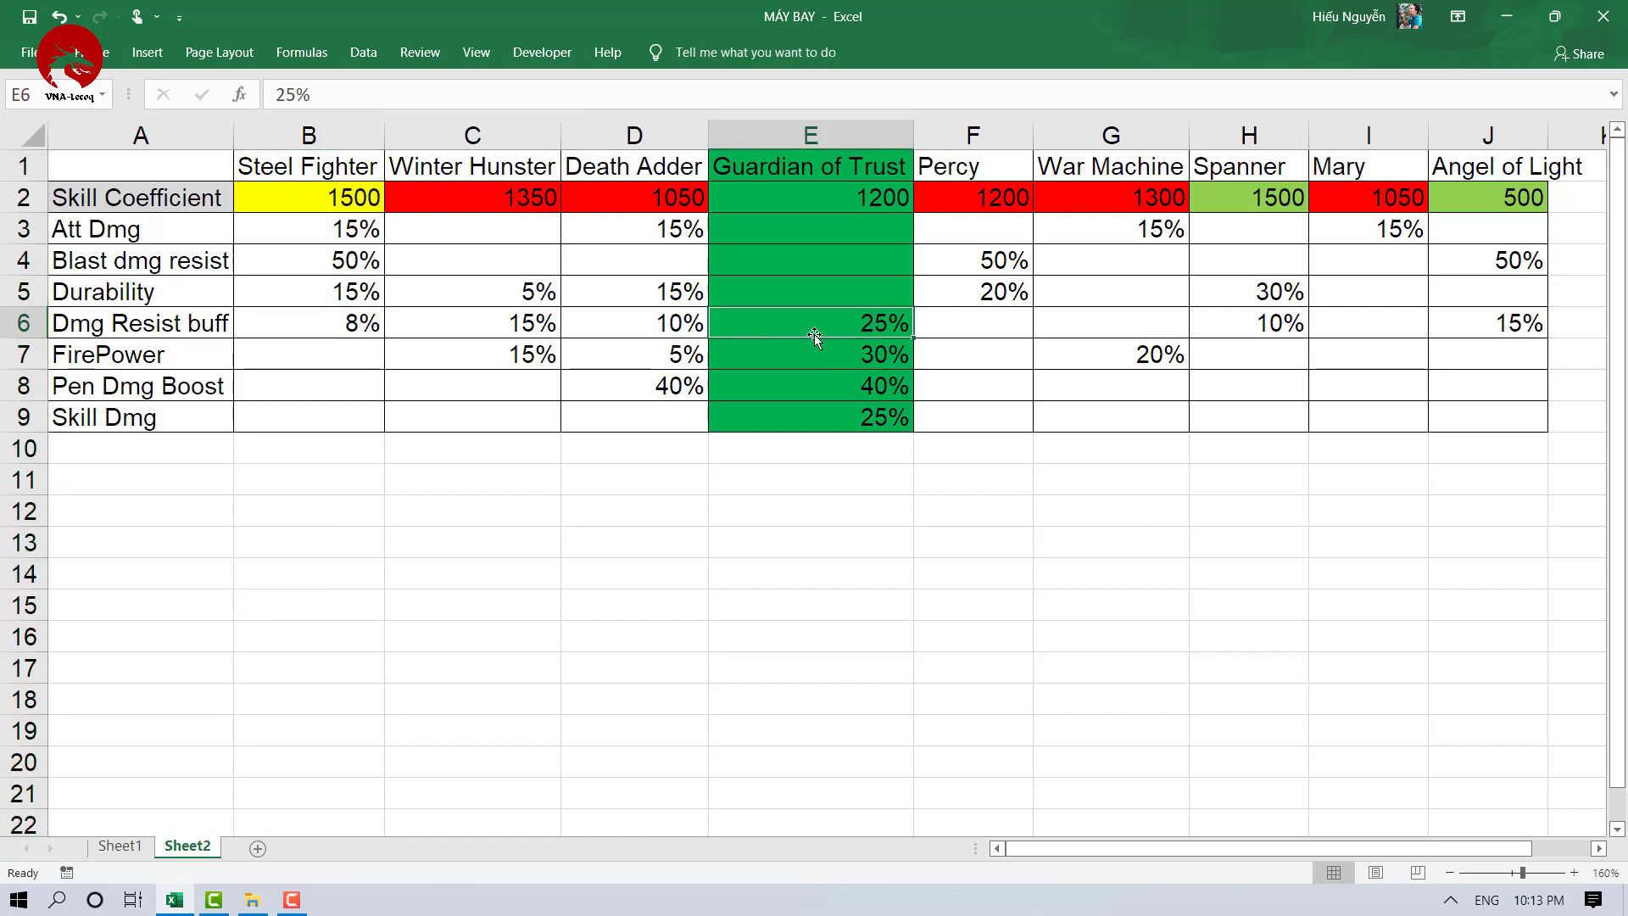
left_click(502, 131)
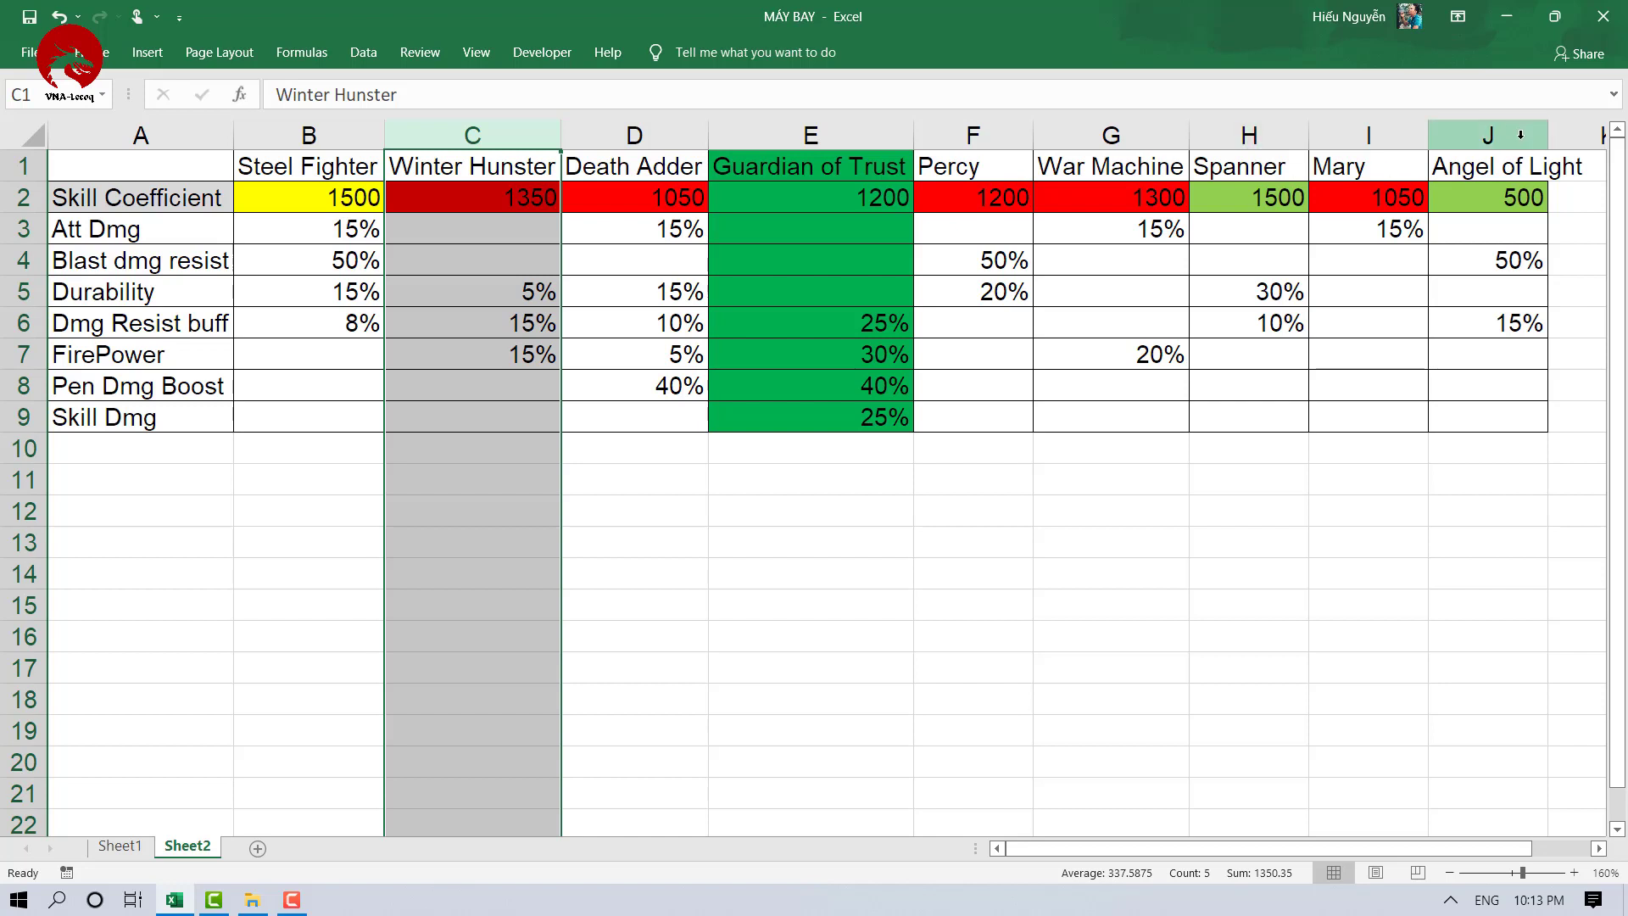
left_click(348, 323)
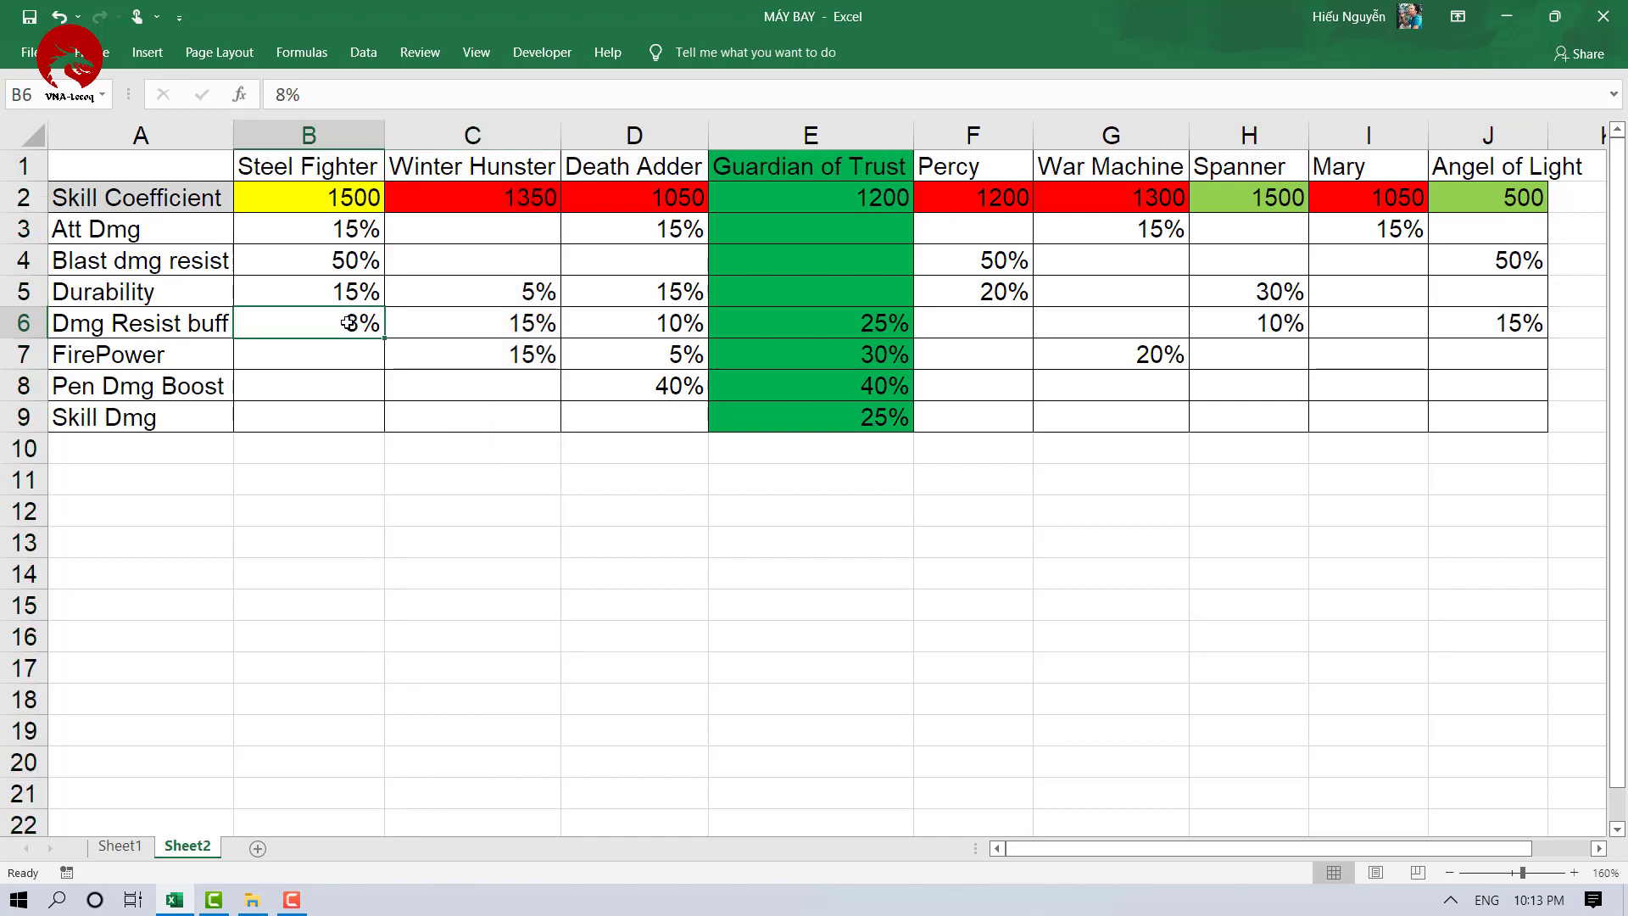
left_click(311, 137)
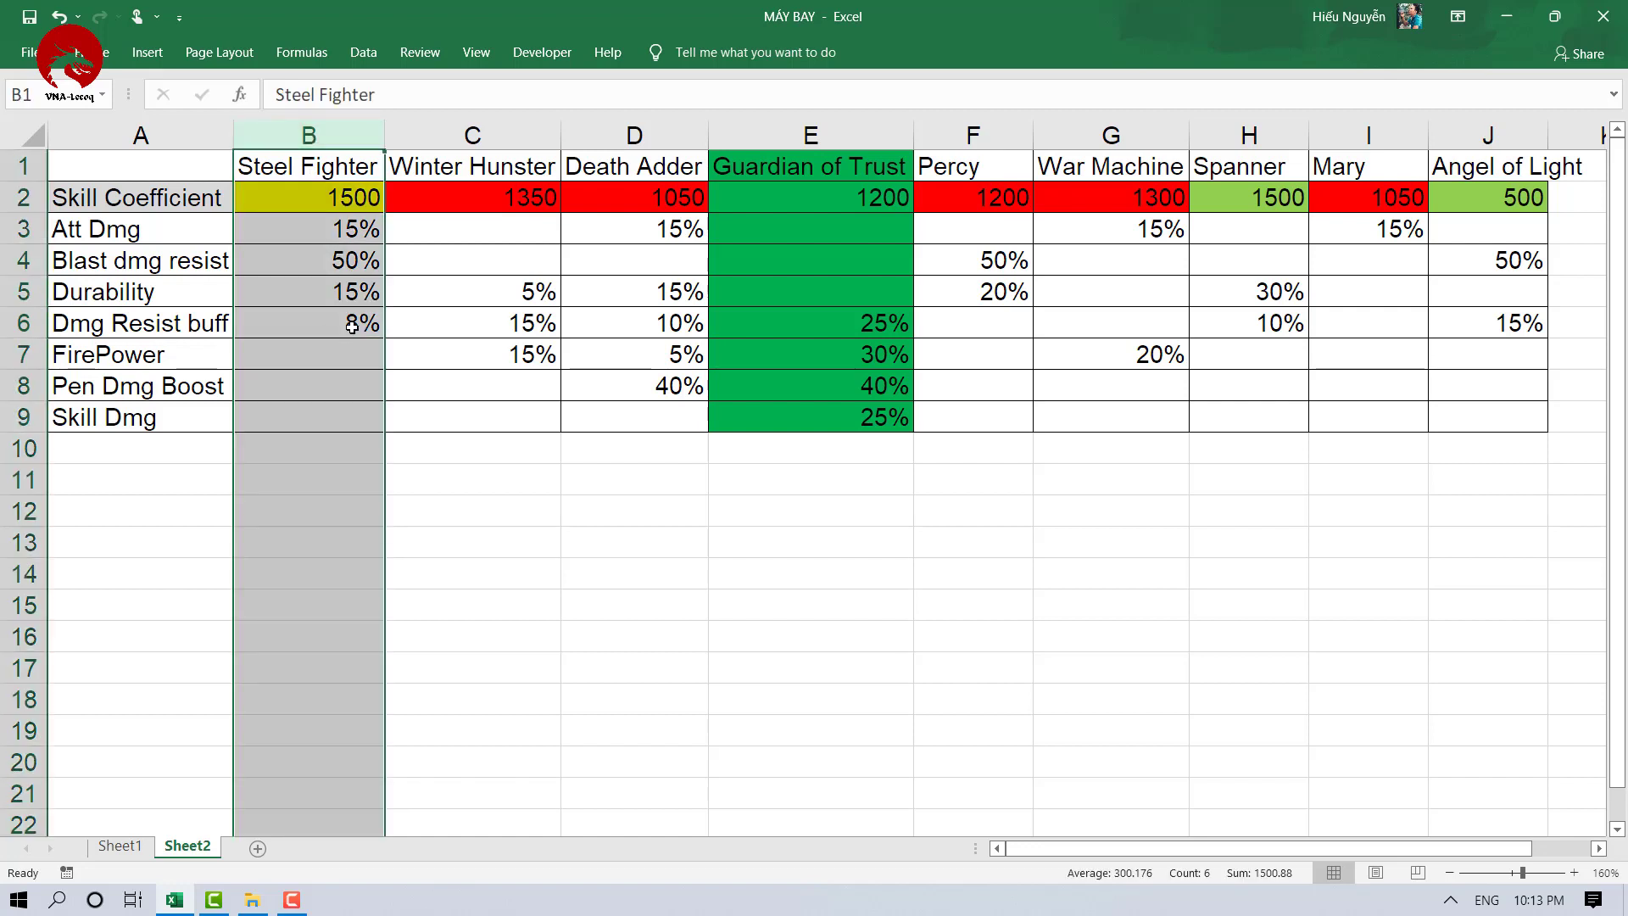
Step: Examine the FirePower, Pen Dmg Boost and Skill Dmg rows, including Guardian of Trust's Skill Coefficient and Skill Dmg cells
left_click_drag(24, 355, 24, 417)
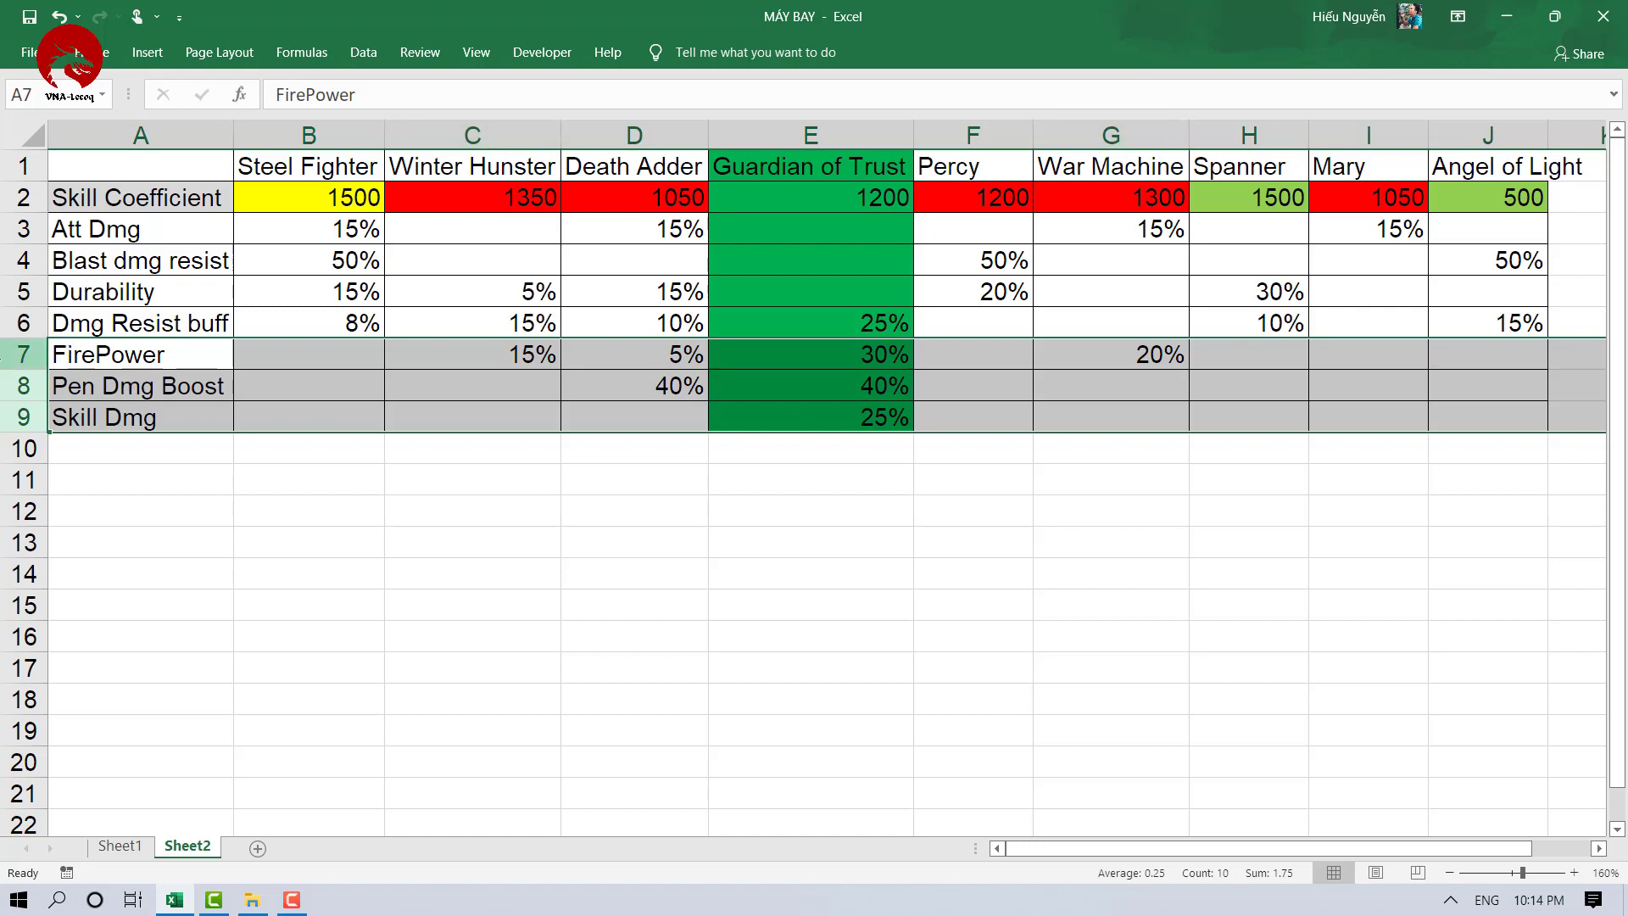
left_click(23, 354)
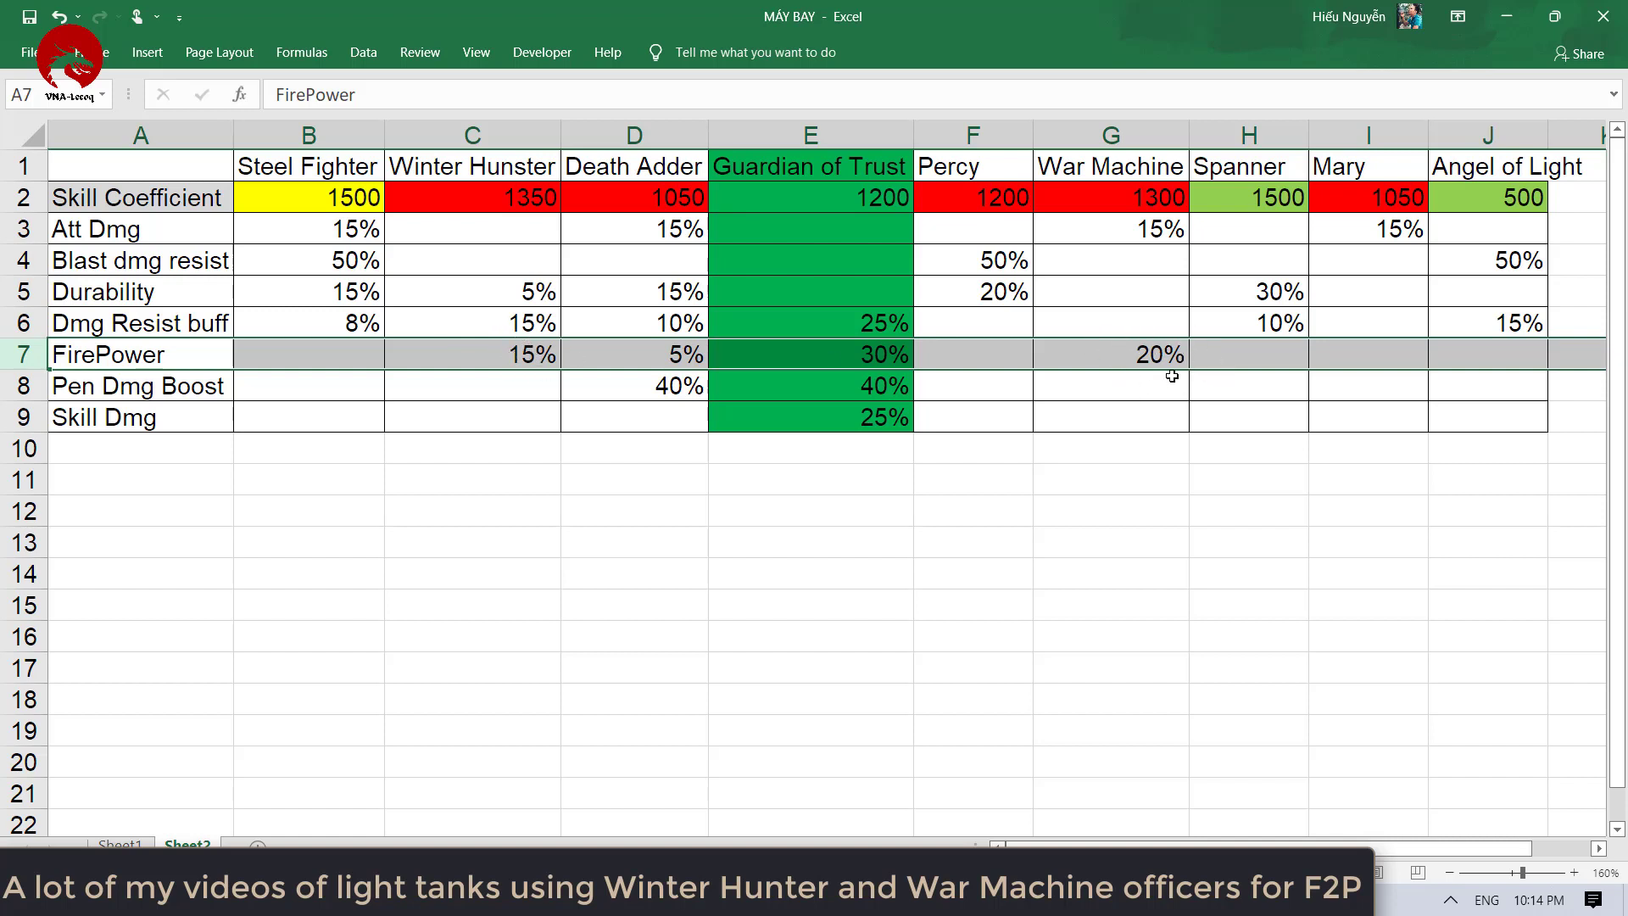
left_click(4, 381)
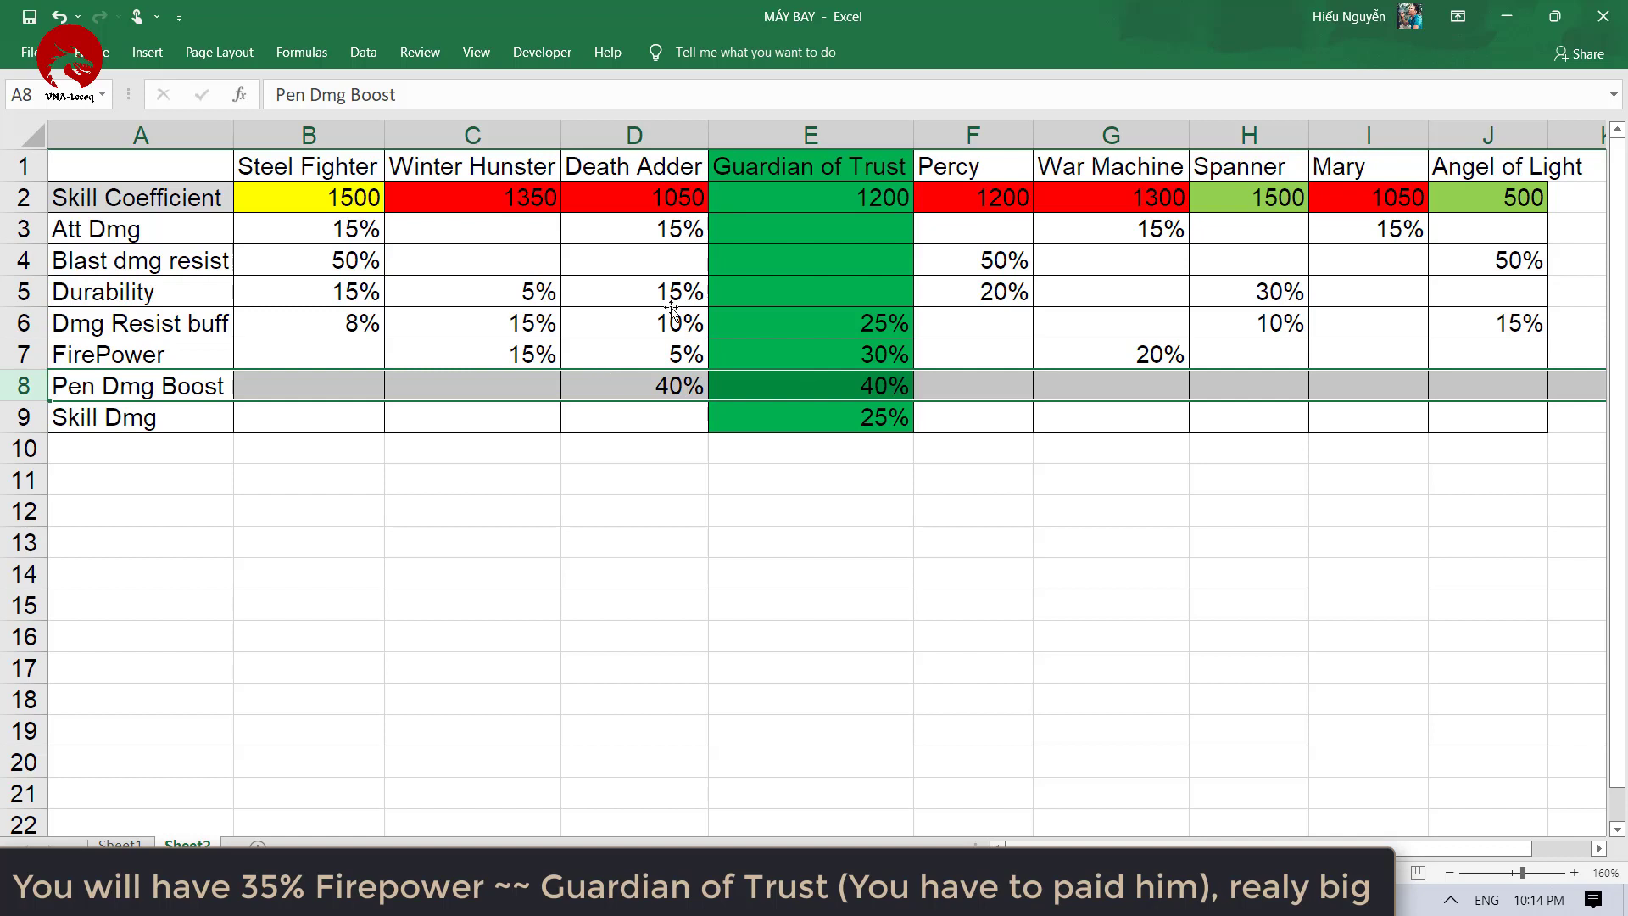
left_click(19, 417)
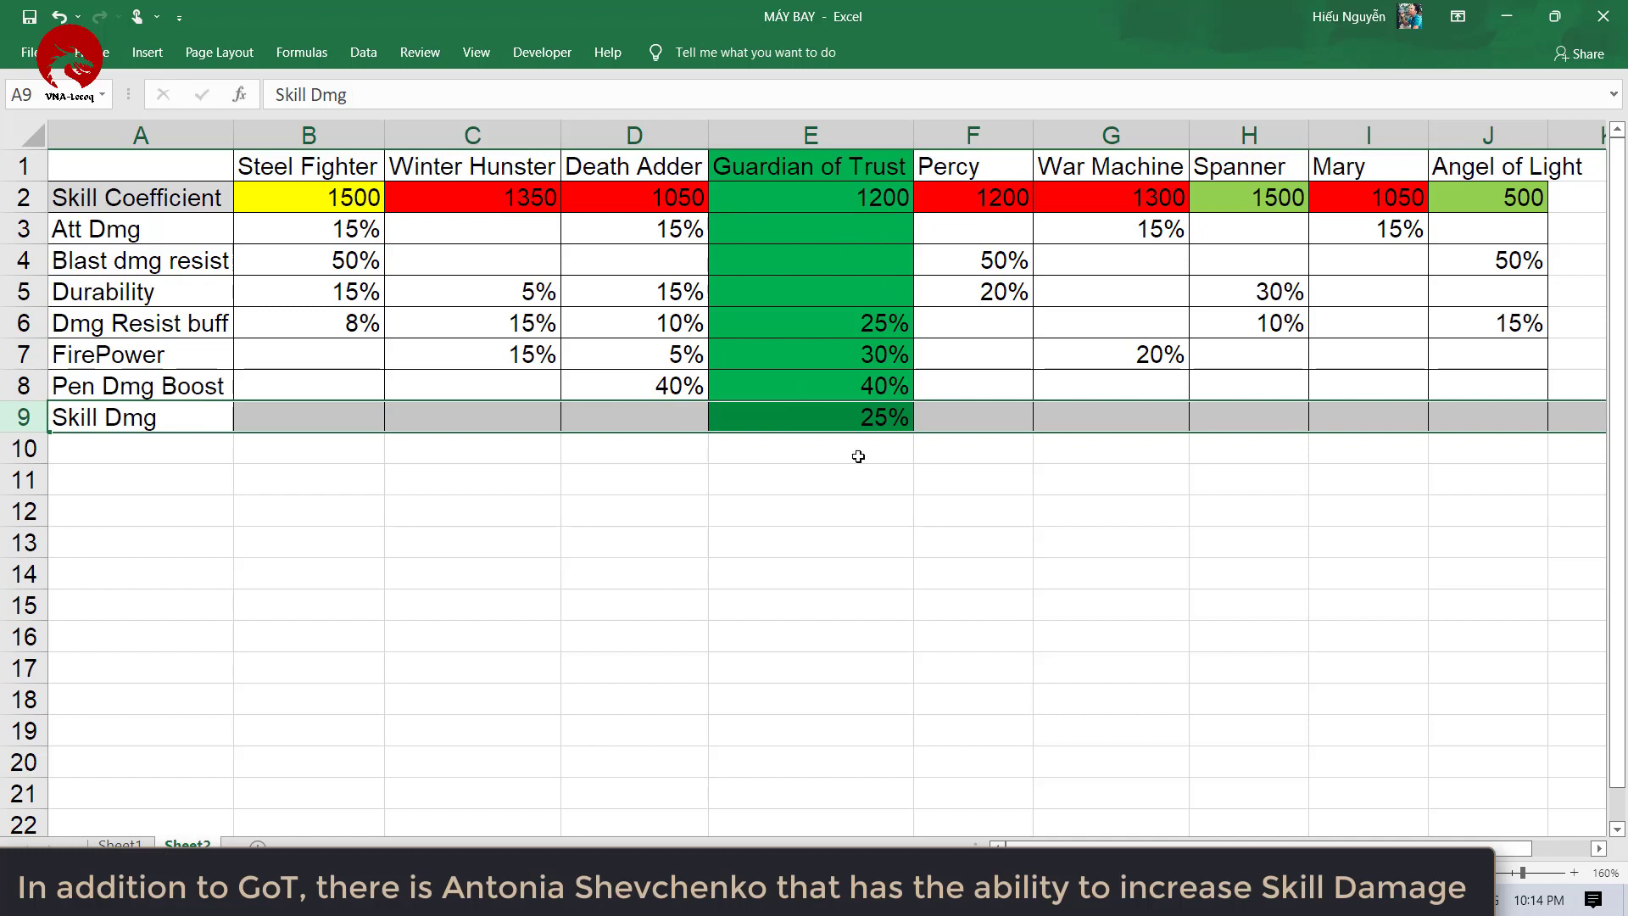
left_click(868, 203)
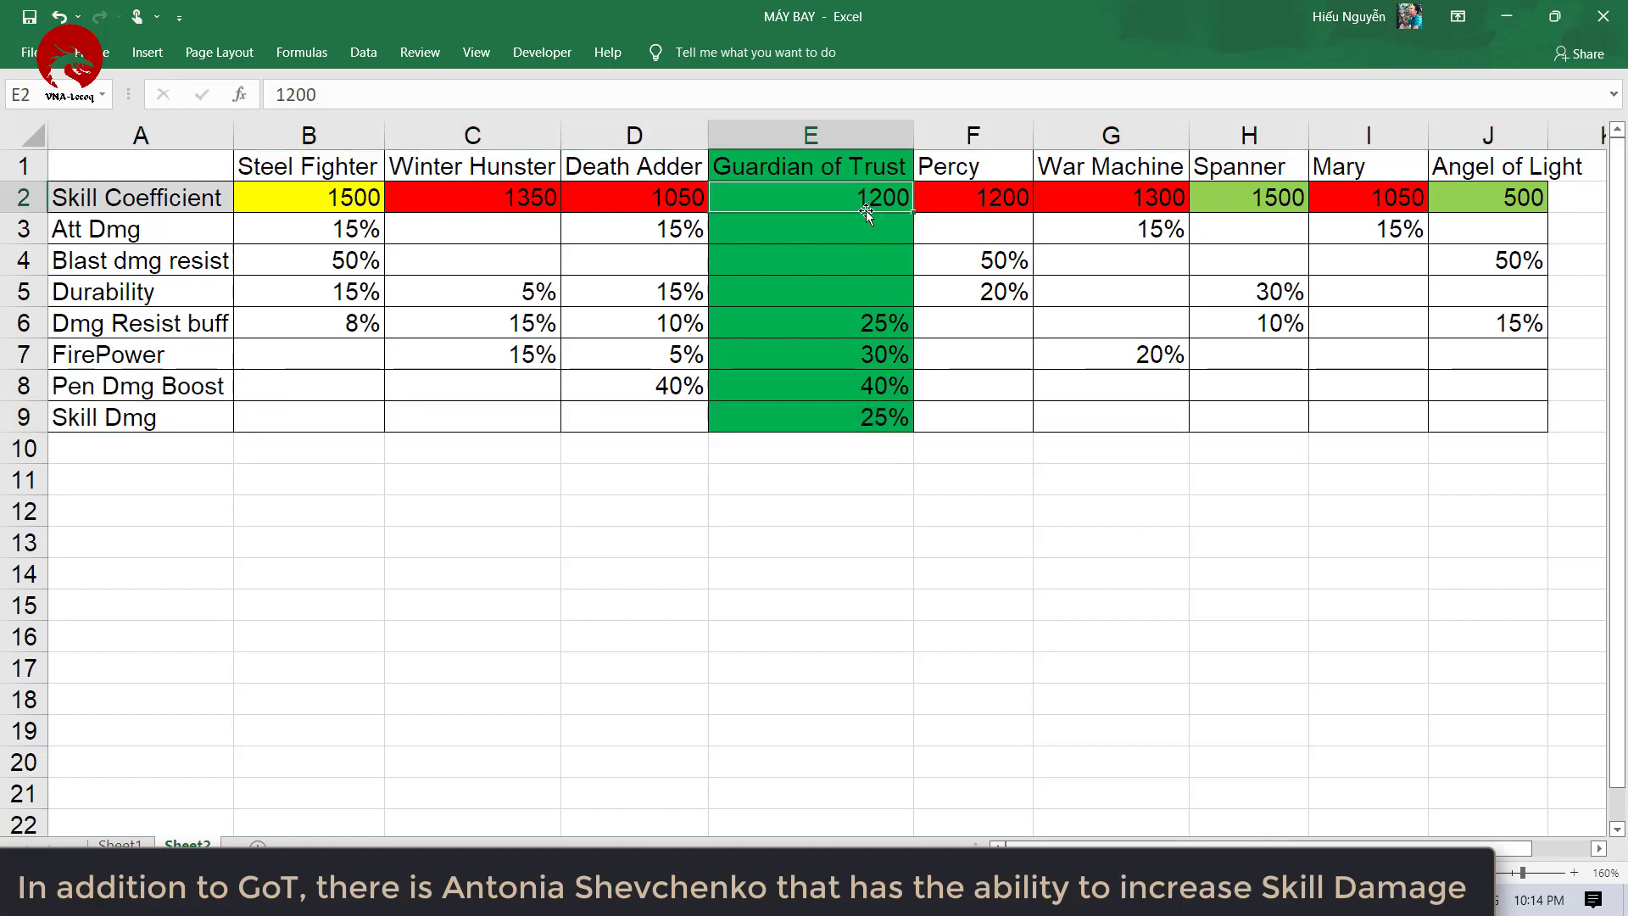
left_click(883, 421)
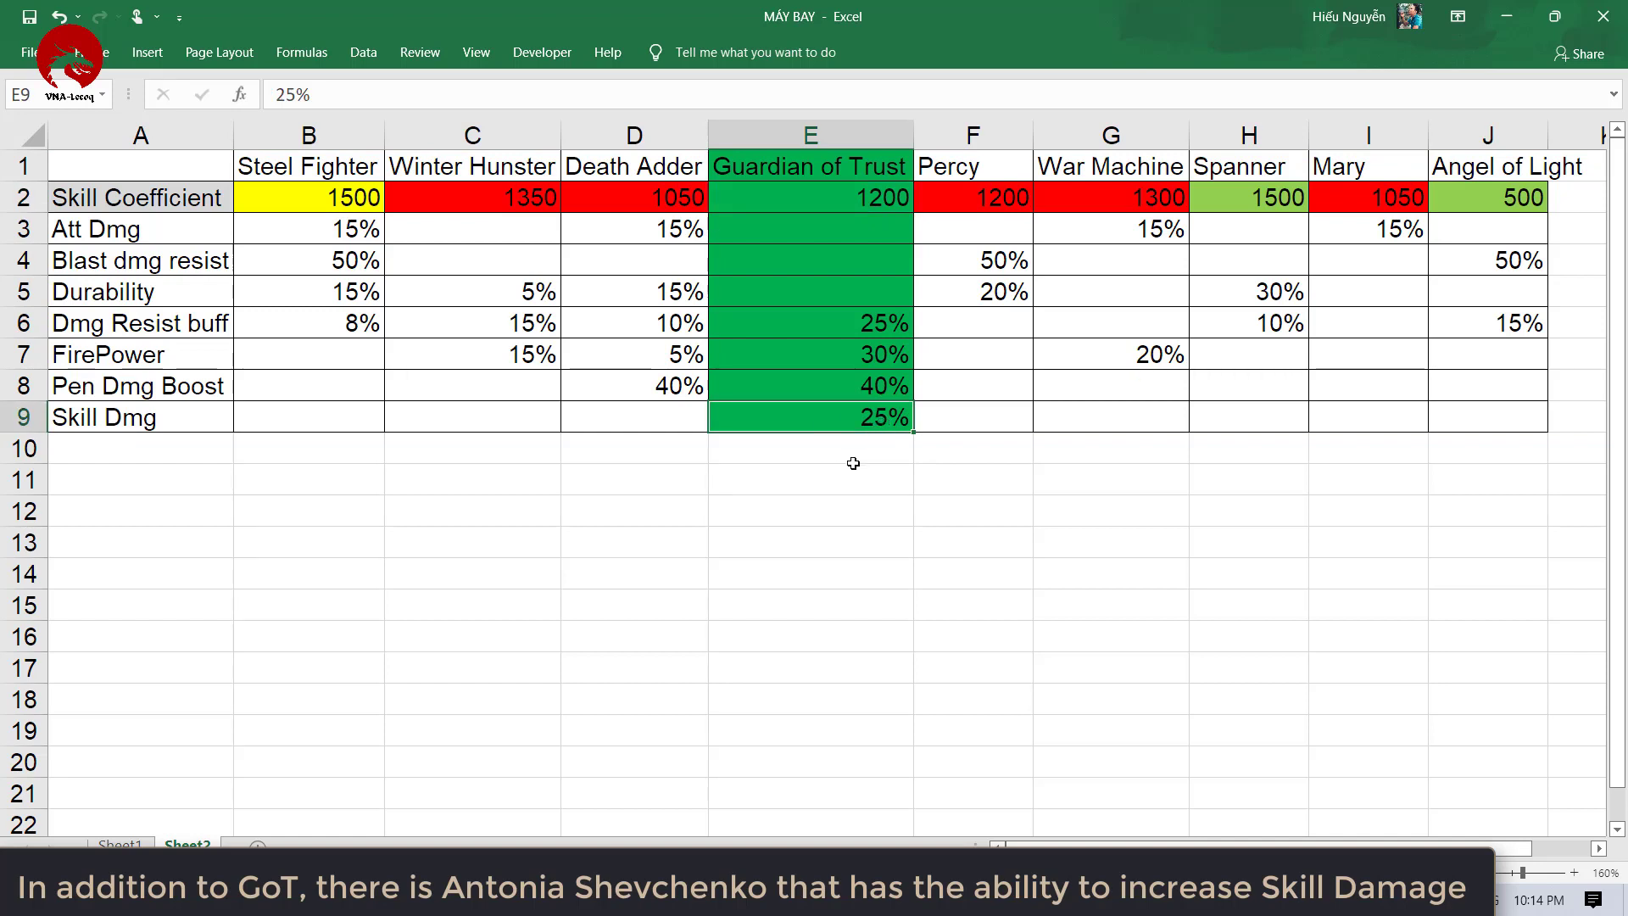
Step: Examine the Guardian of Trust column and the Skill Dmg row
left_click(826, 142)
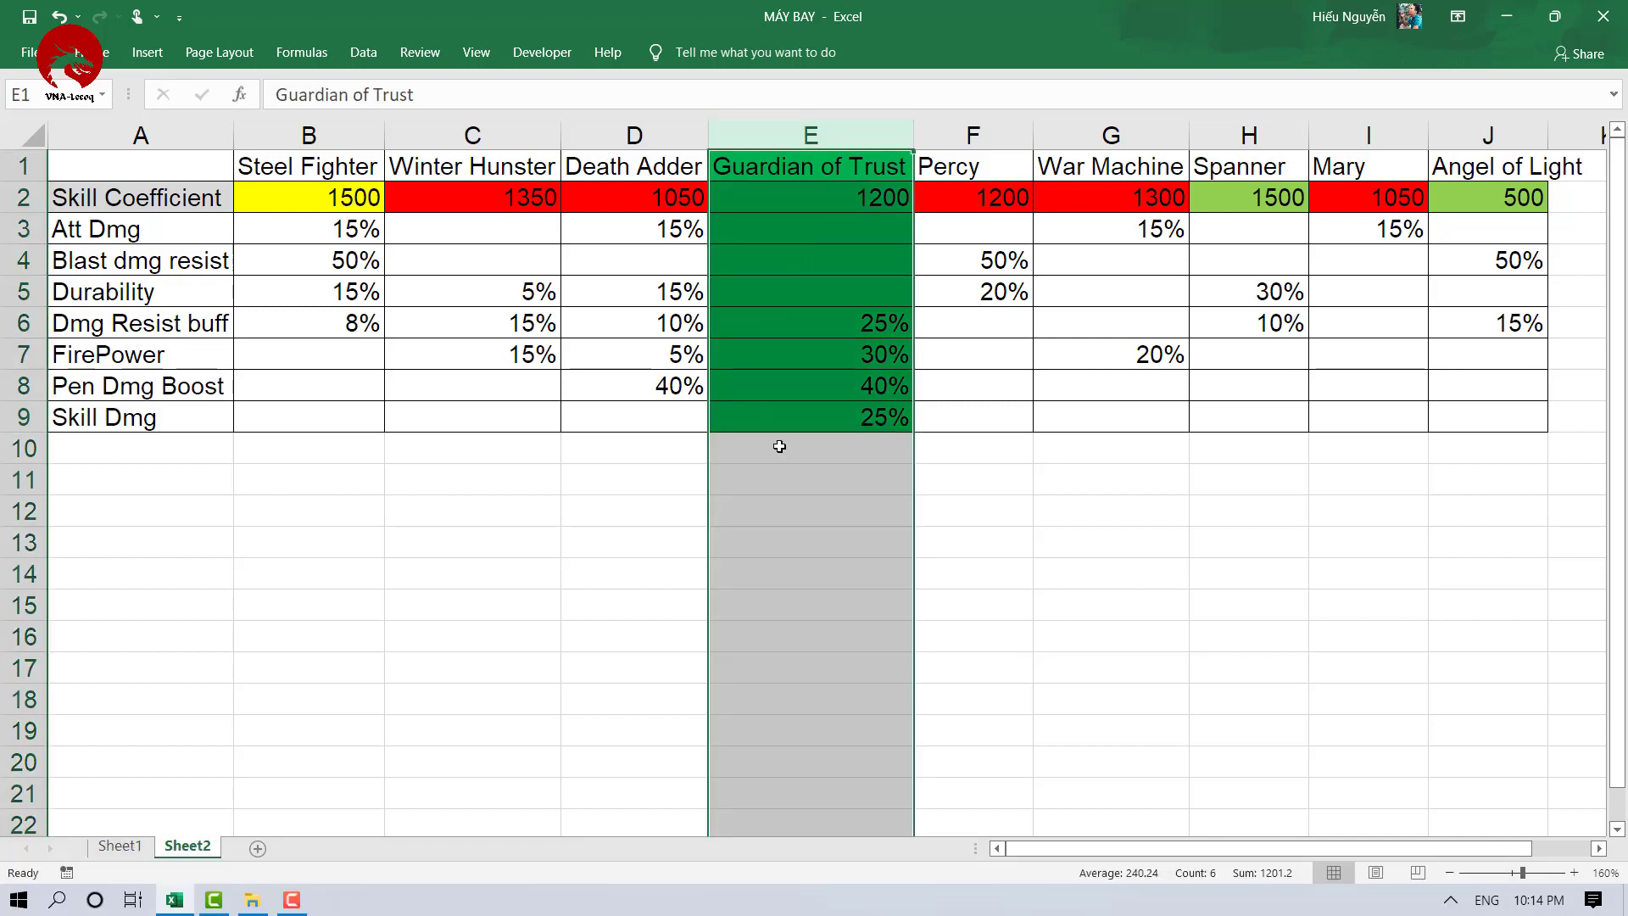
left_click(3, 417)
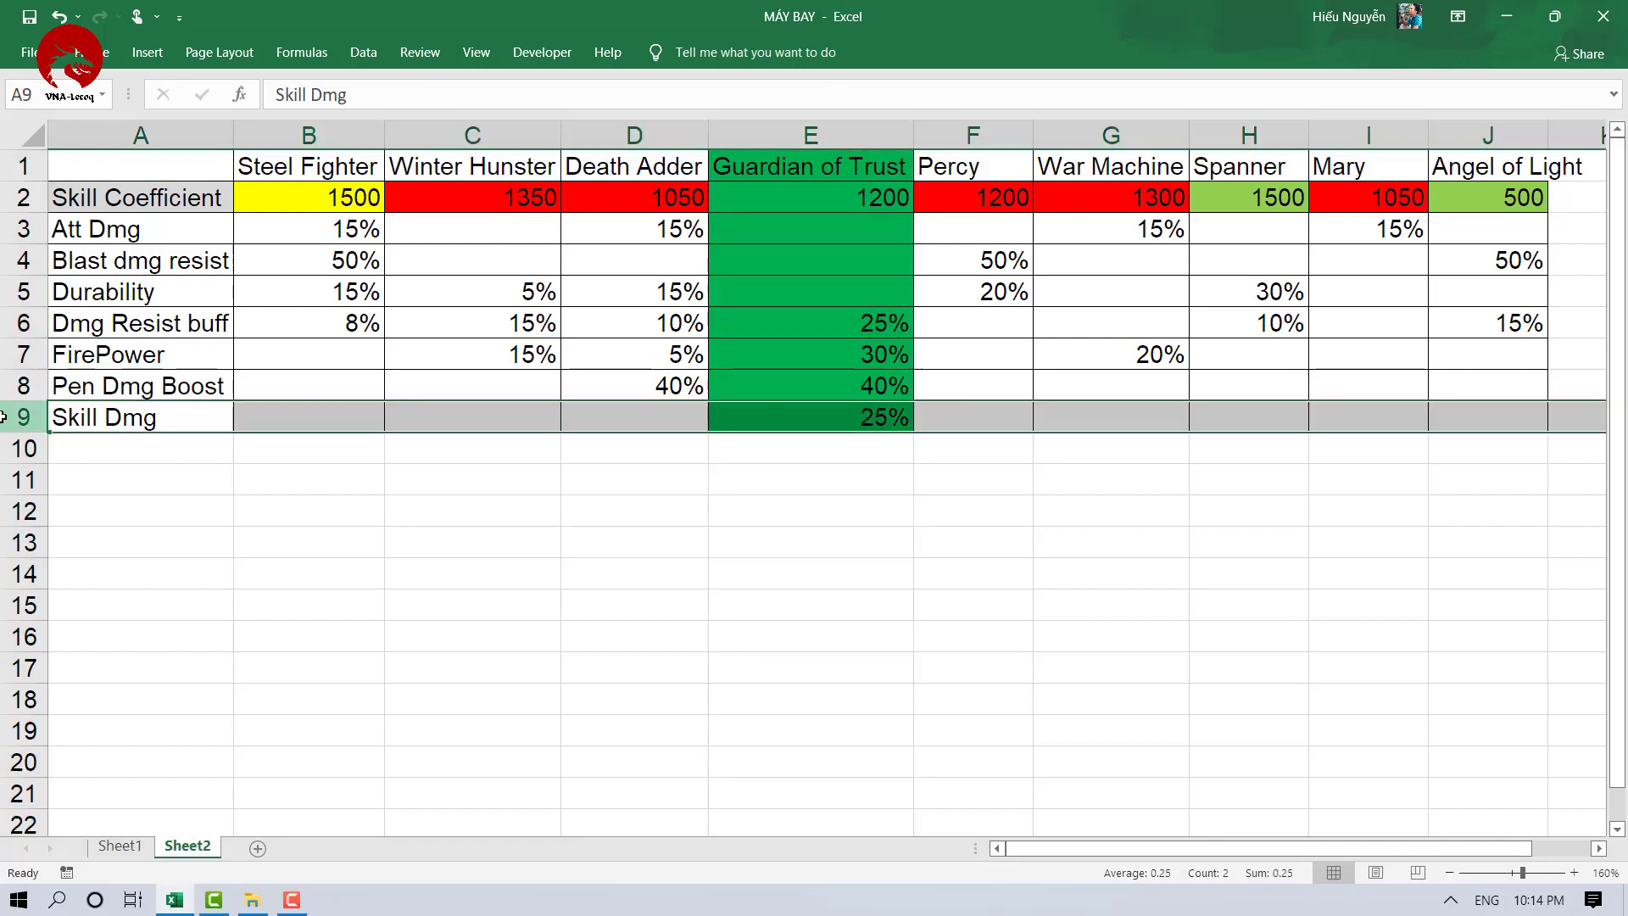
left_click(810, 541)
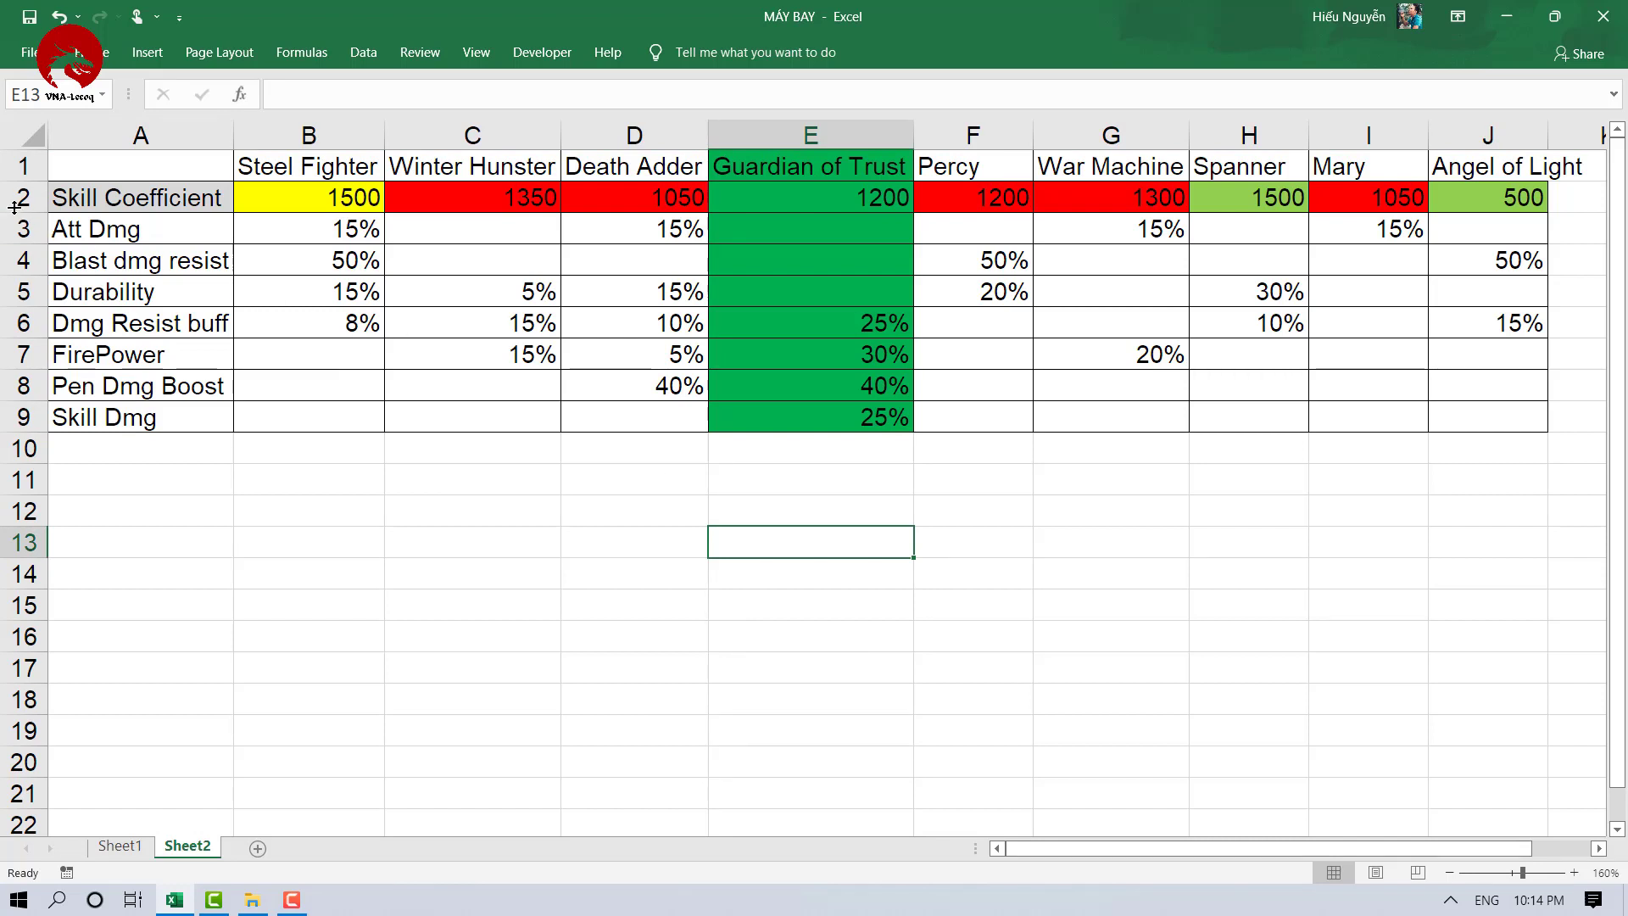
Step: Review the Att Dmg through Dmg Resist buff rows as one group, and the FirePower and Pen Dmg Boost rows as another
left_click_drag(25, 241, 12, 322)
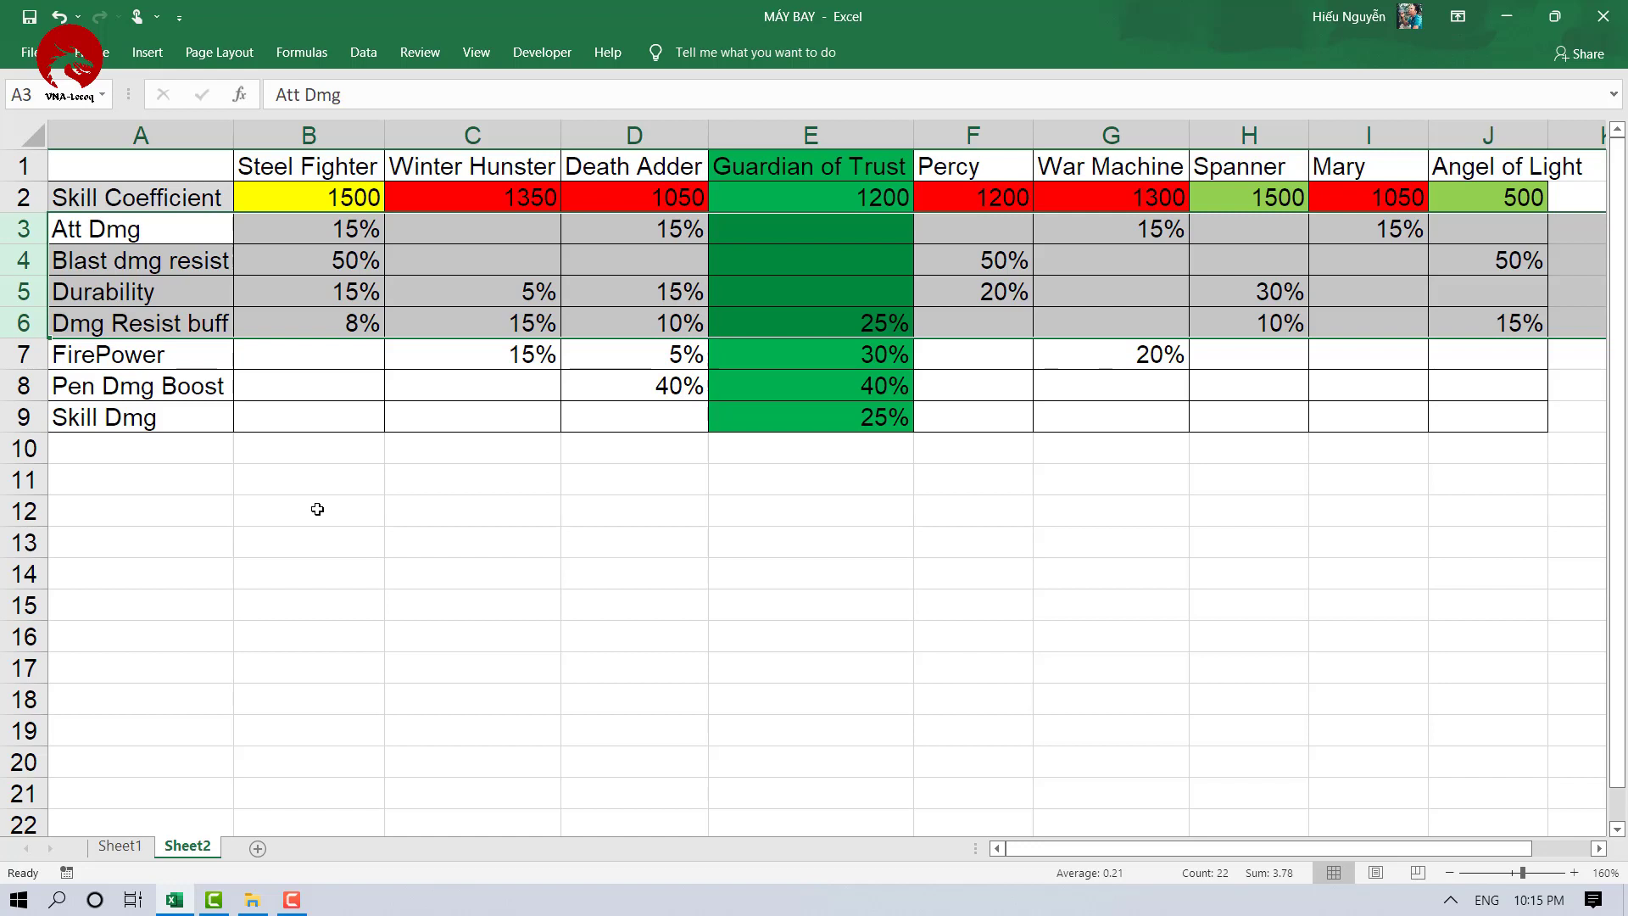
key("Right")
key("Right")
key("Right")
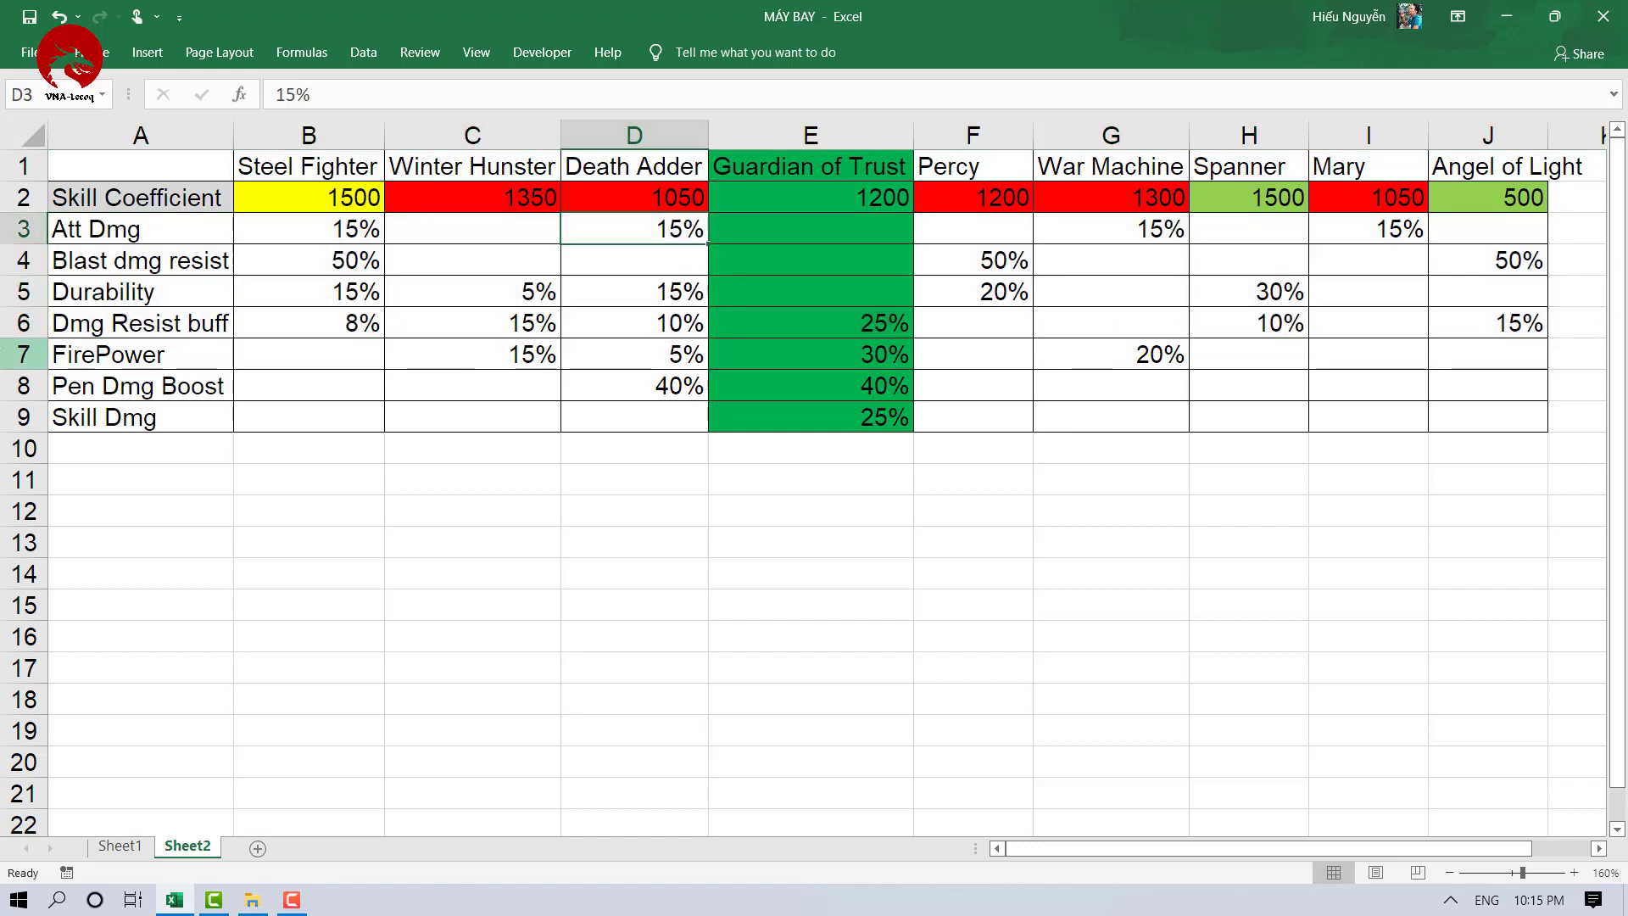
left_click_drag(5, 355, 7, 396)
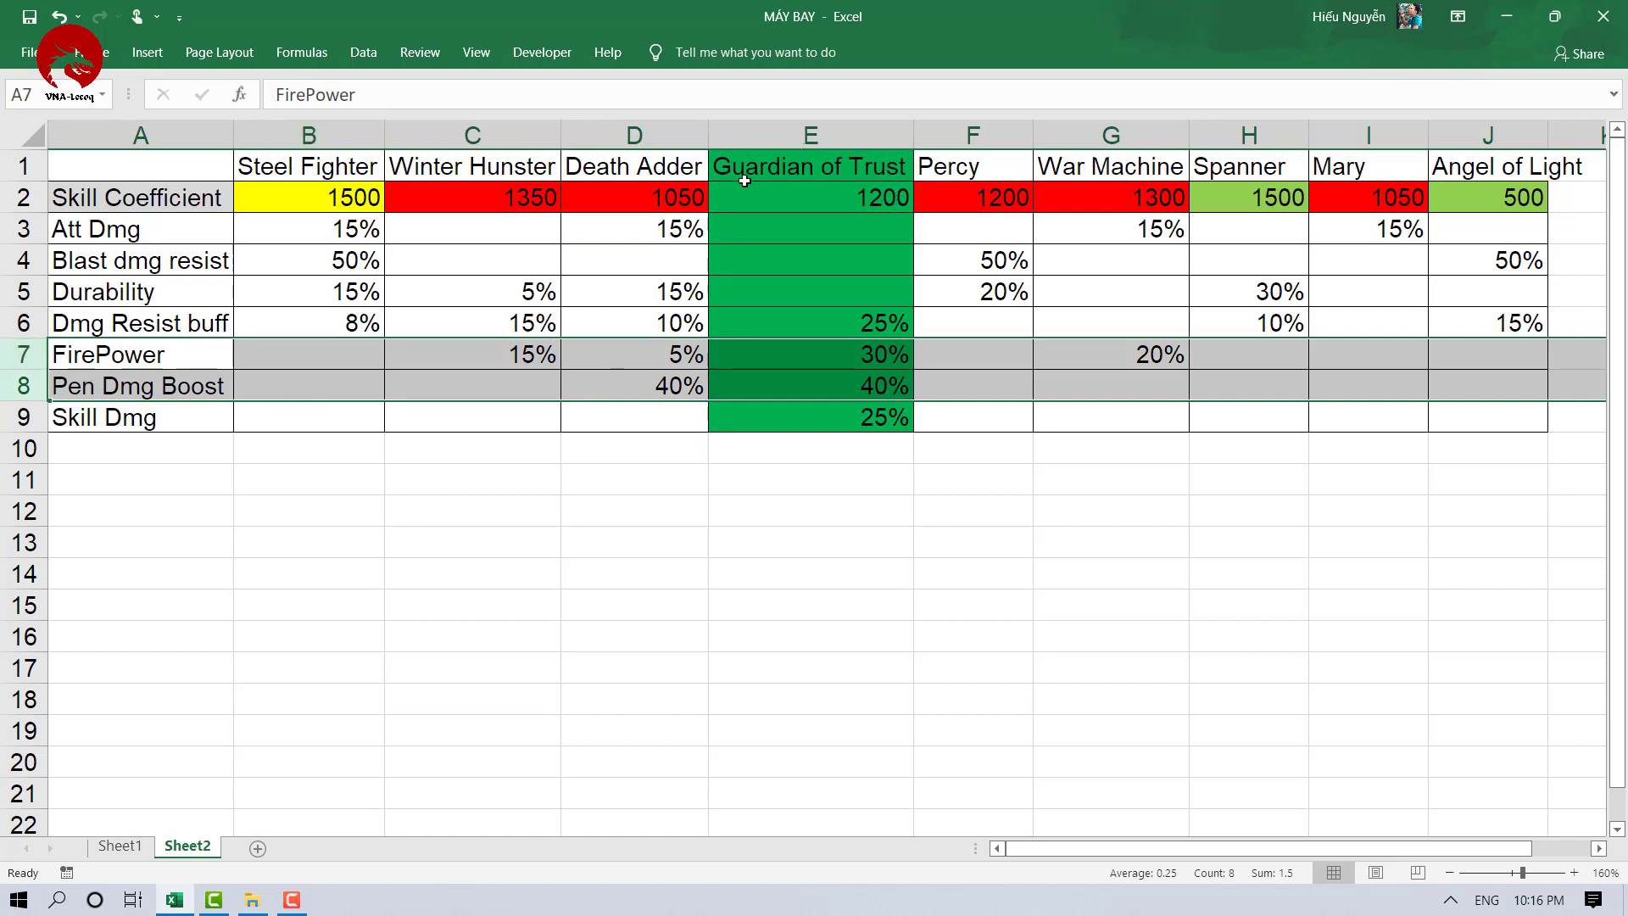
Step: Examine the Percy column and compare all buffs of Death Adder and Steel Fighter column against column
left_click(974, 137)
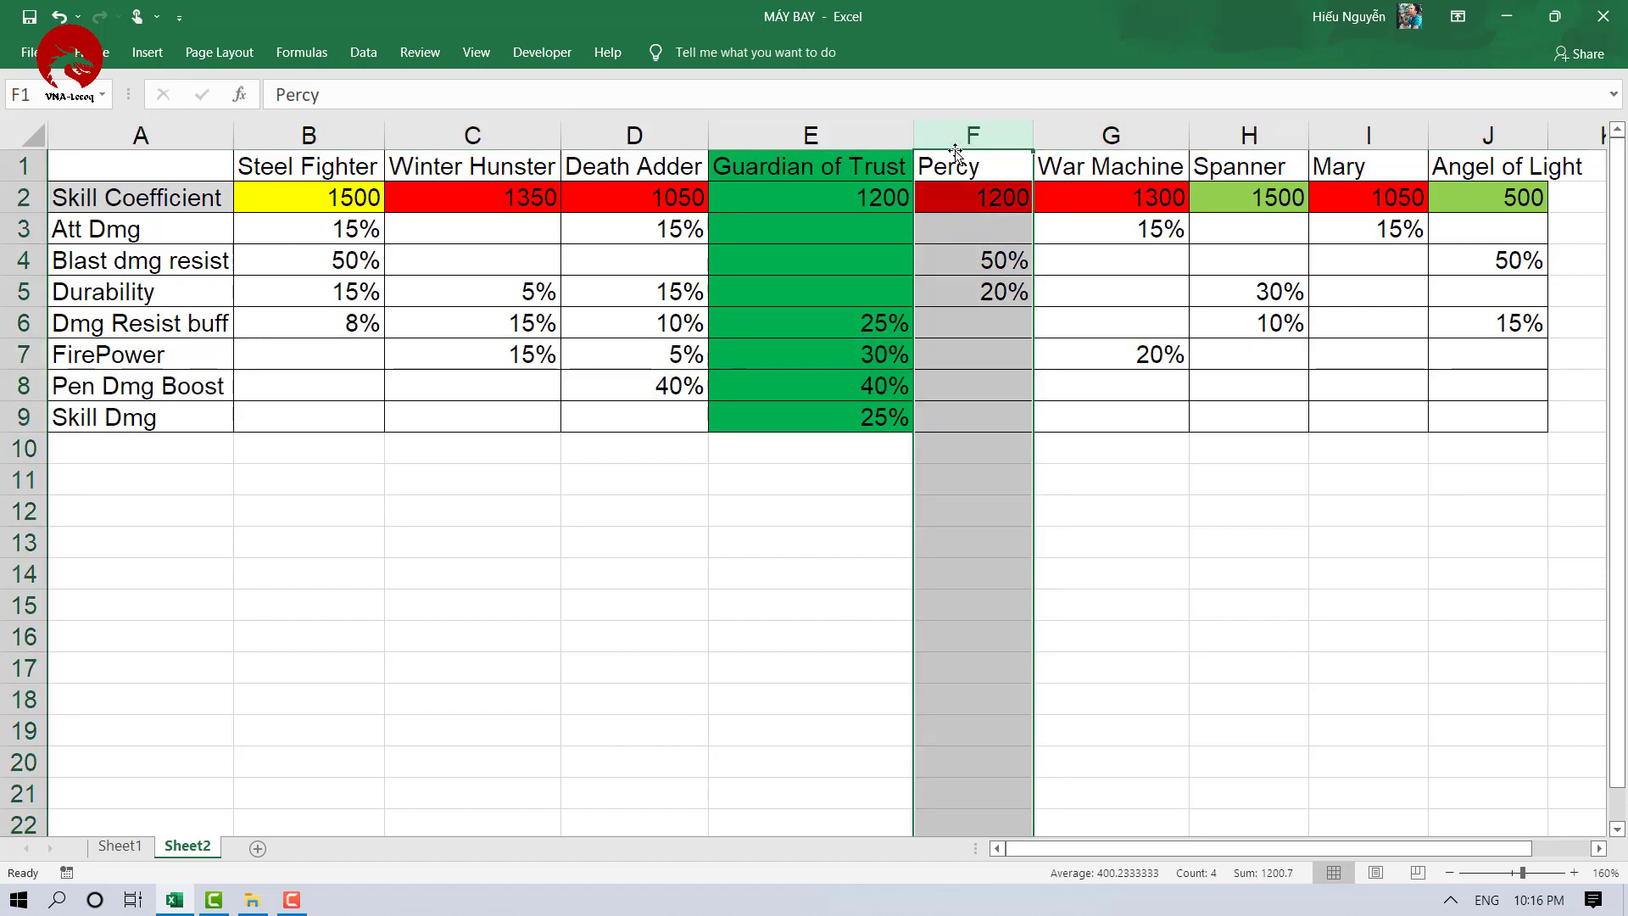
left_click(610, 137)
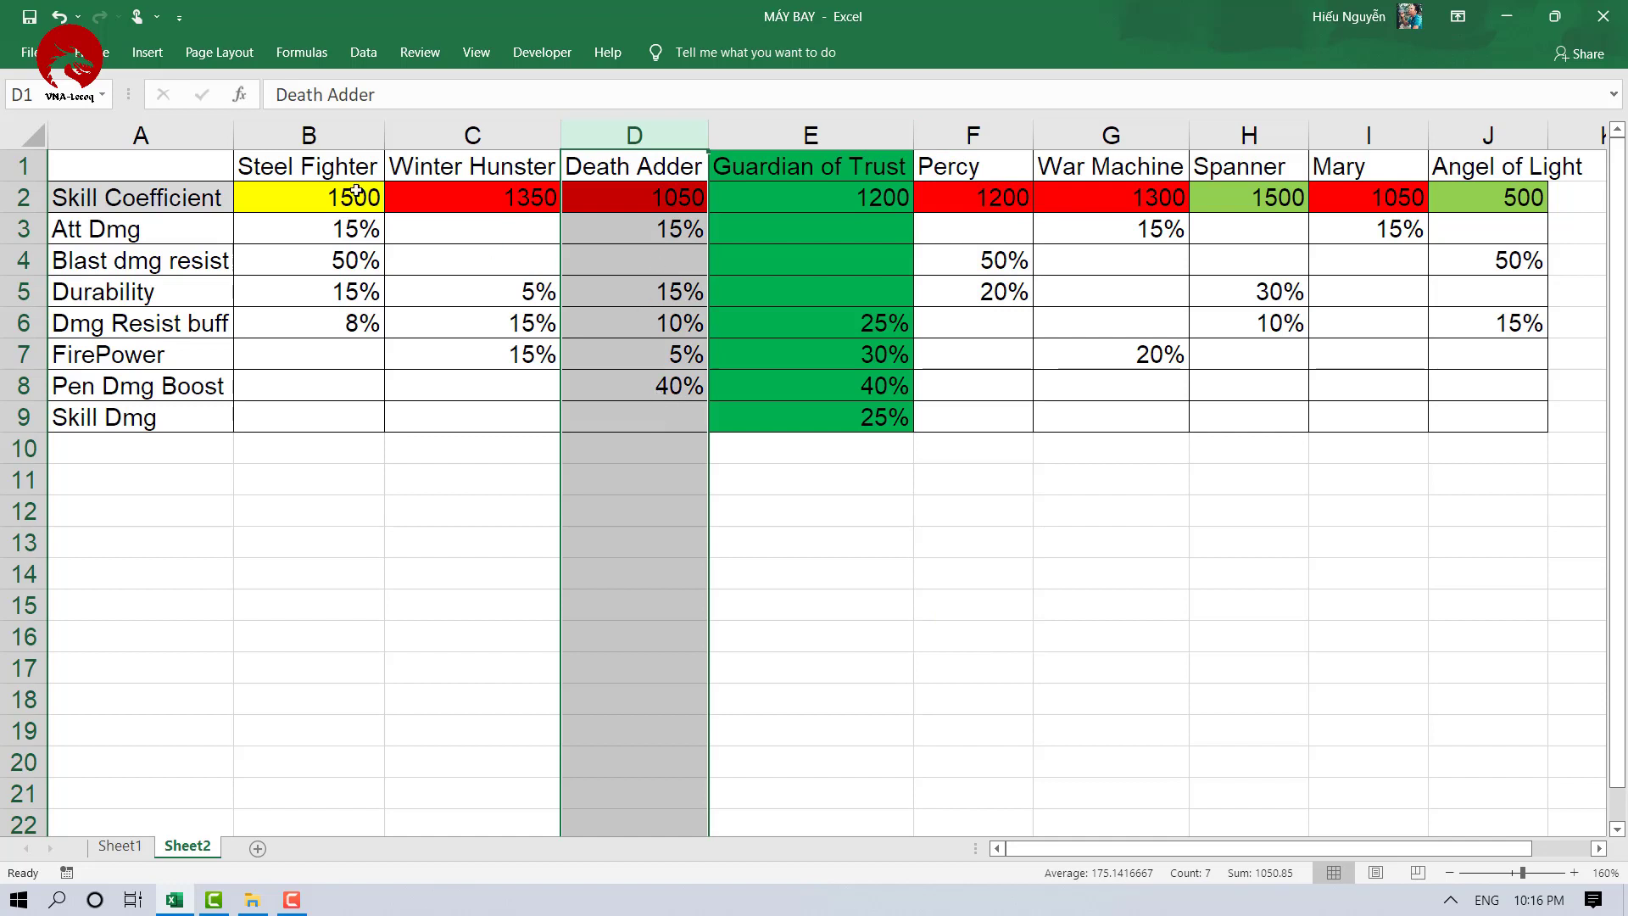
left_click(308, 135)
left_click(631, 134)
left_click(301, 134)
left_click(619, 127)
left_click(306, 134)
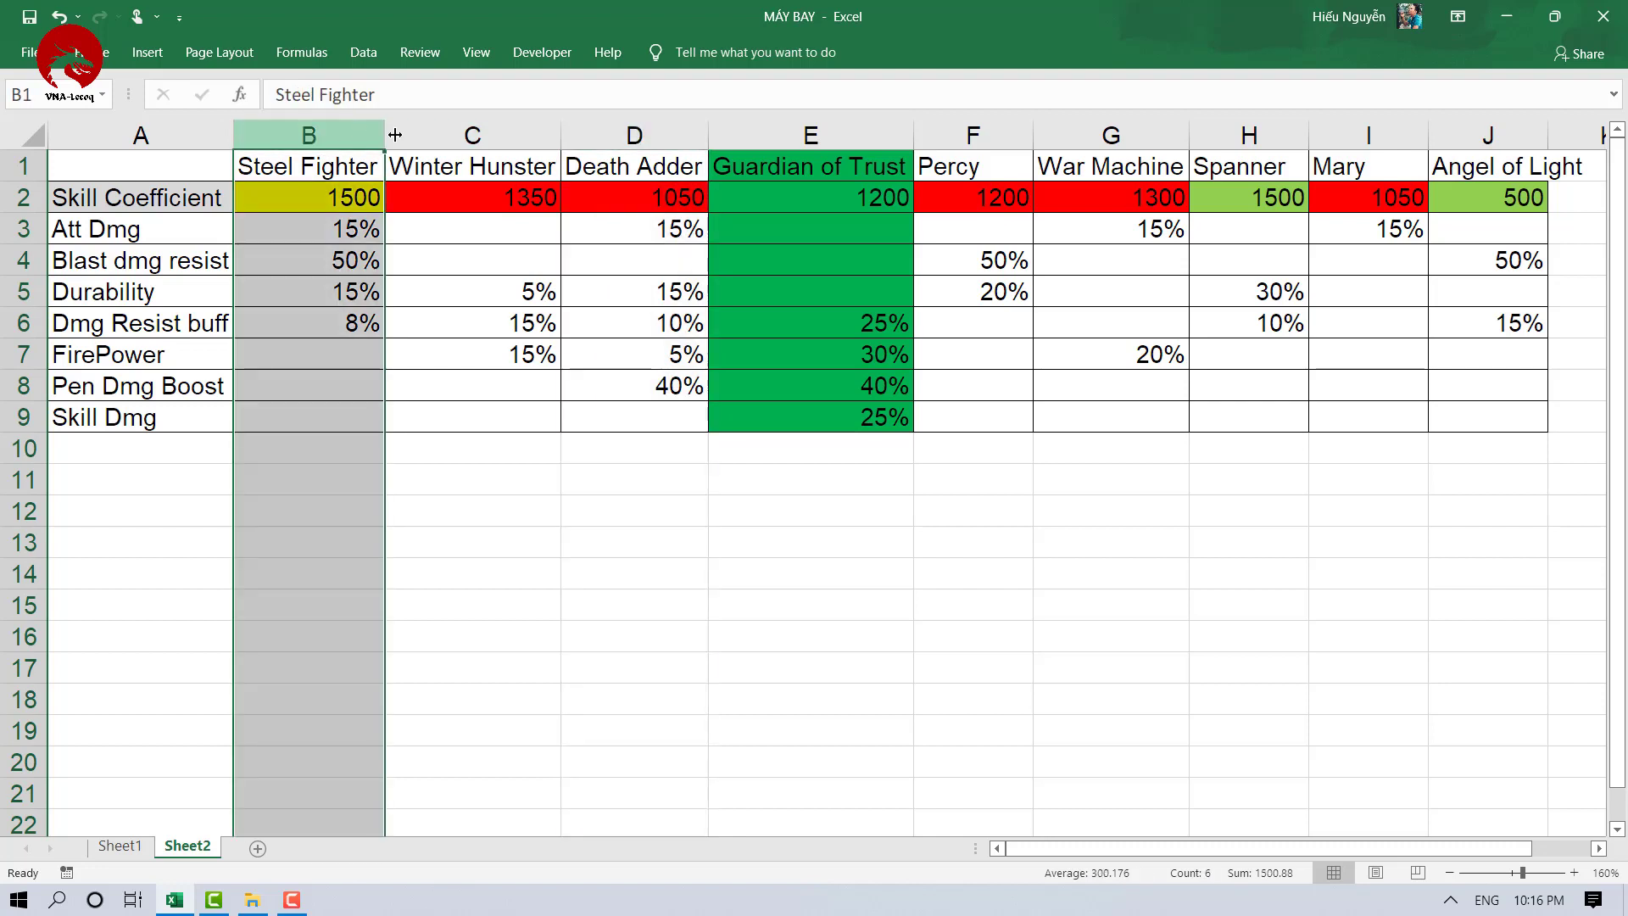
left_click(592, 132)
left_click(307, 134)
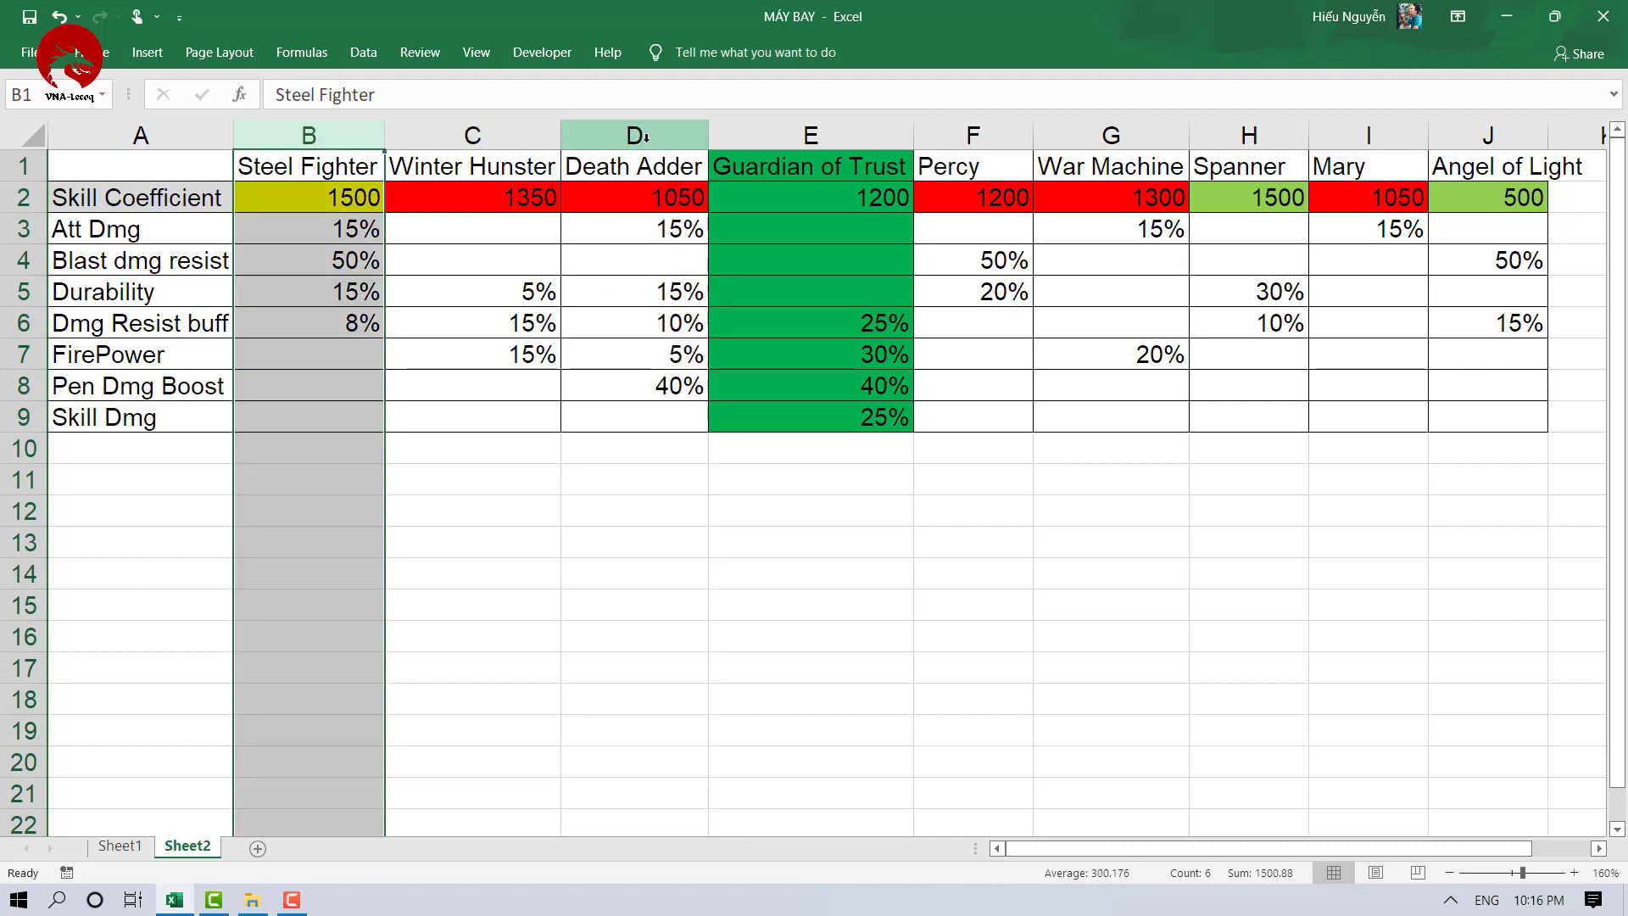
left_click(616, 485)
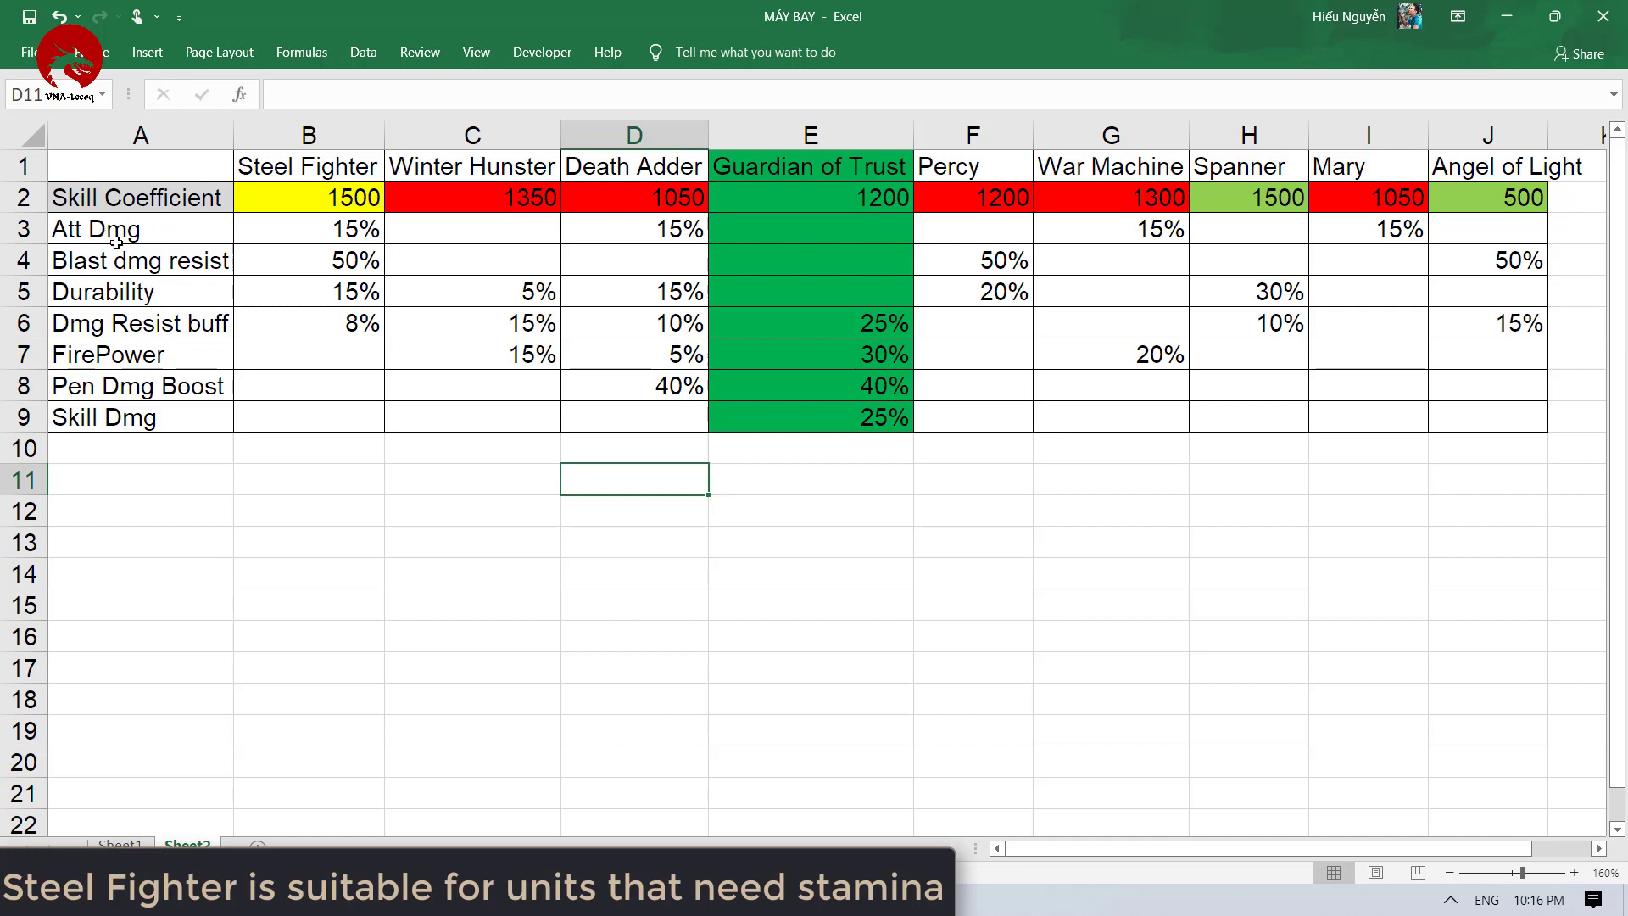
Step: Review the Steel Fighter column and its Att Dmg cell, along with the Blast dmg resist row shared with Percy
left_click(307, 135)
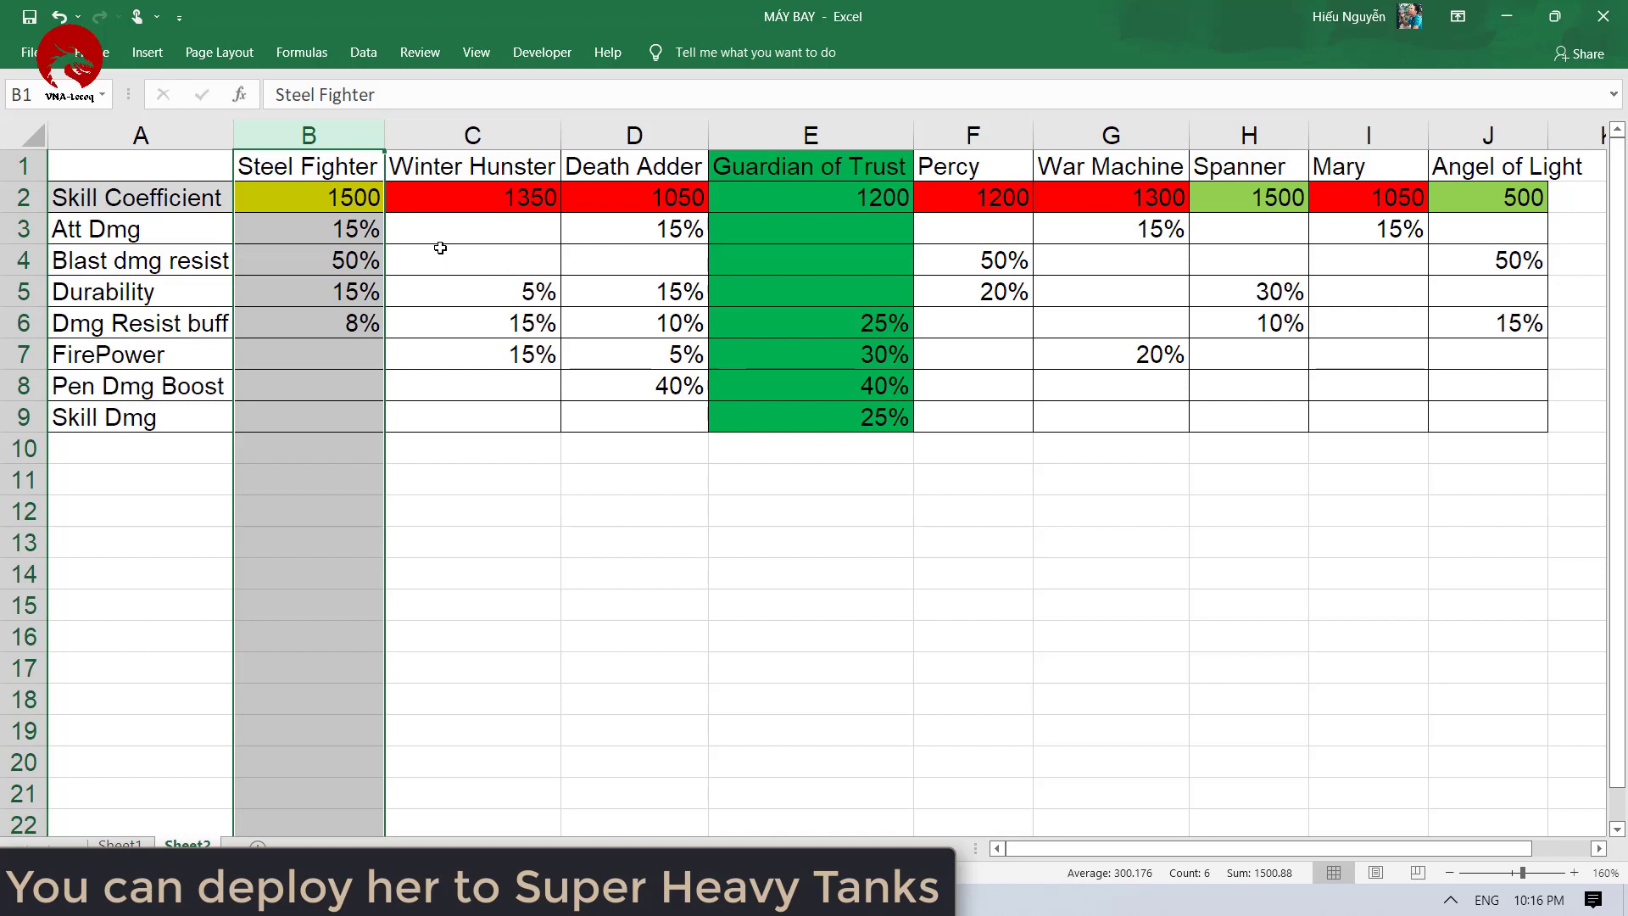
left_click(362, 226)
left_click(318, 136)
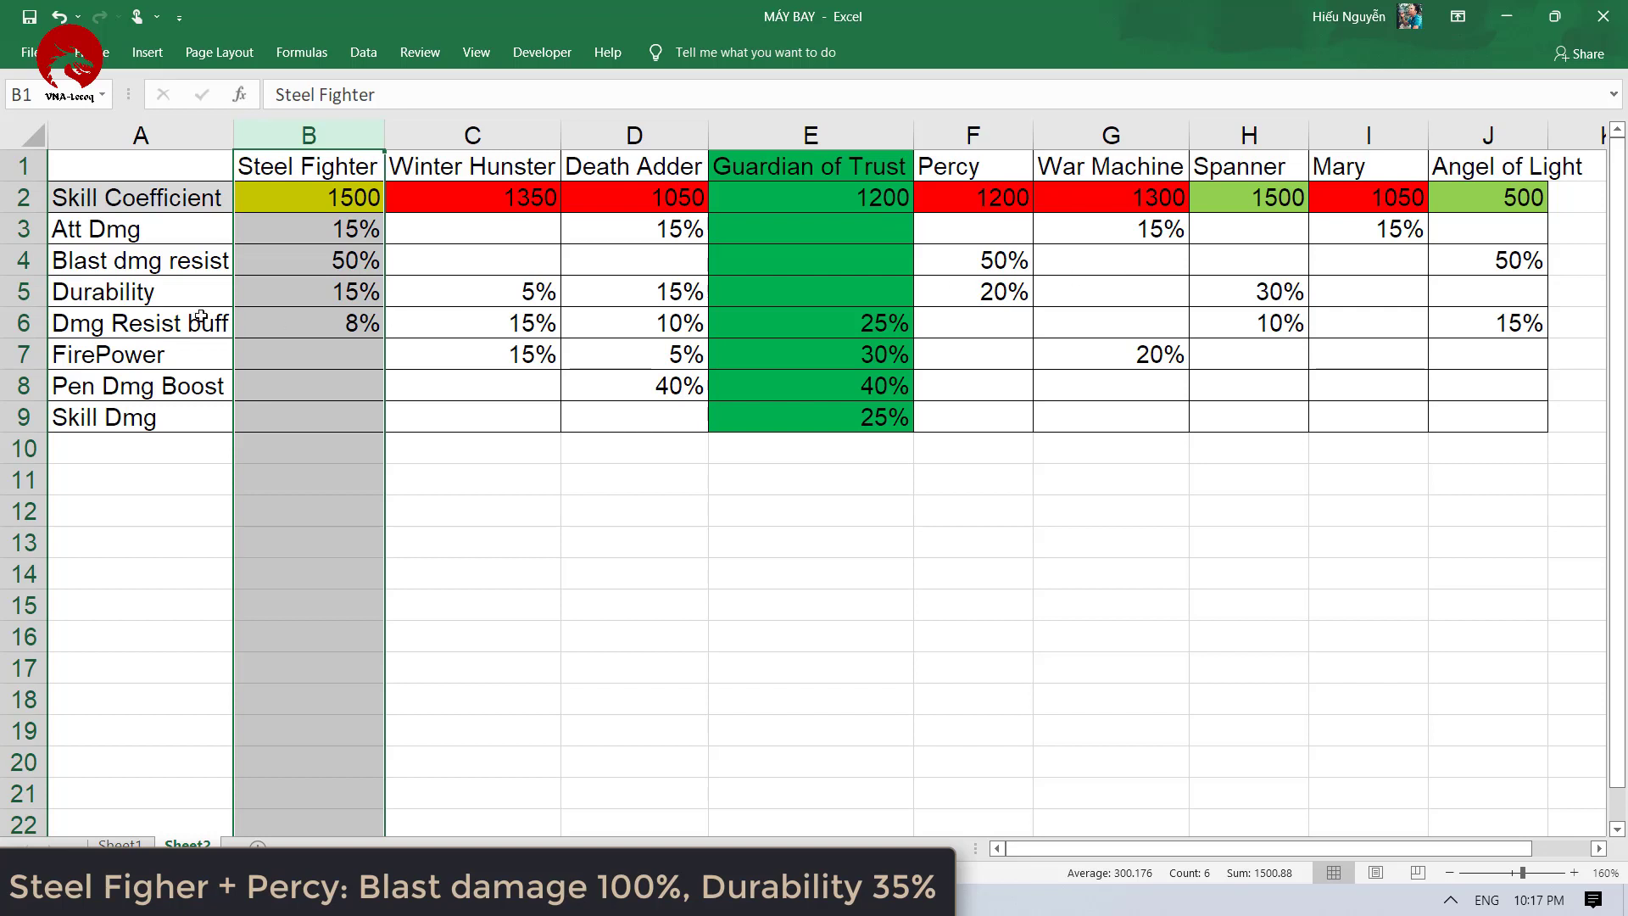
left_click(5, 256)
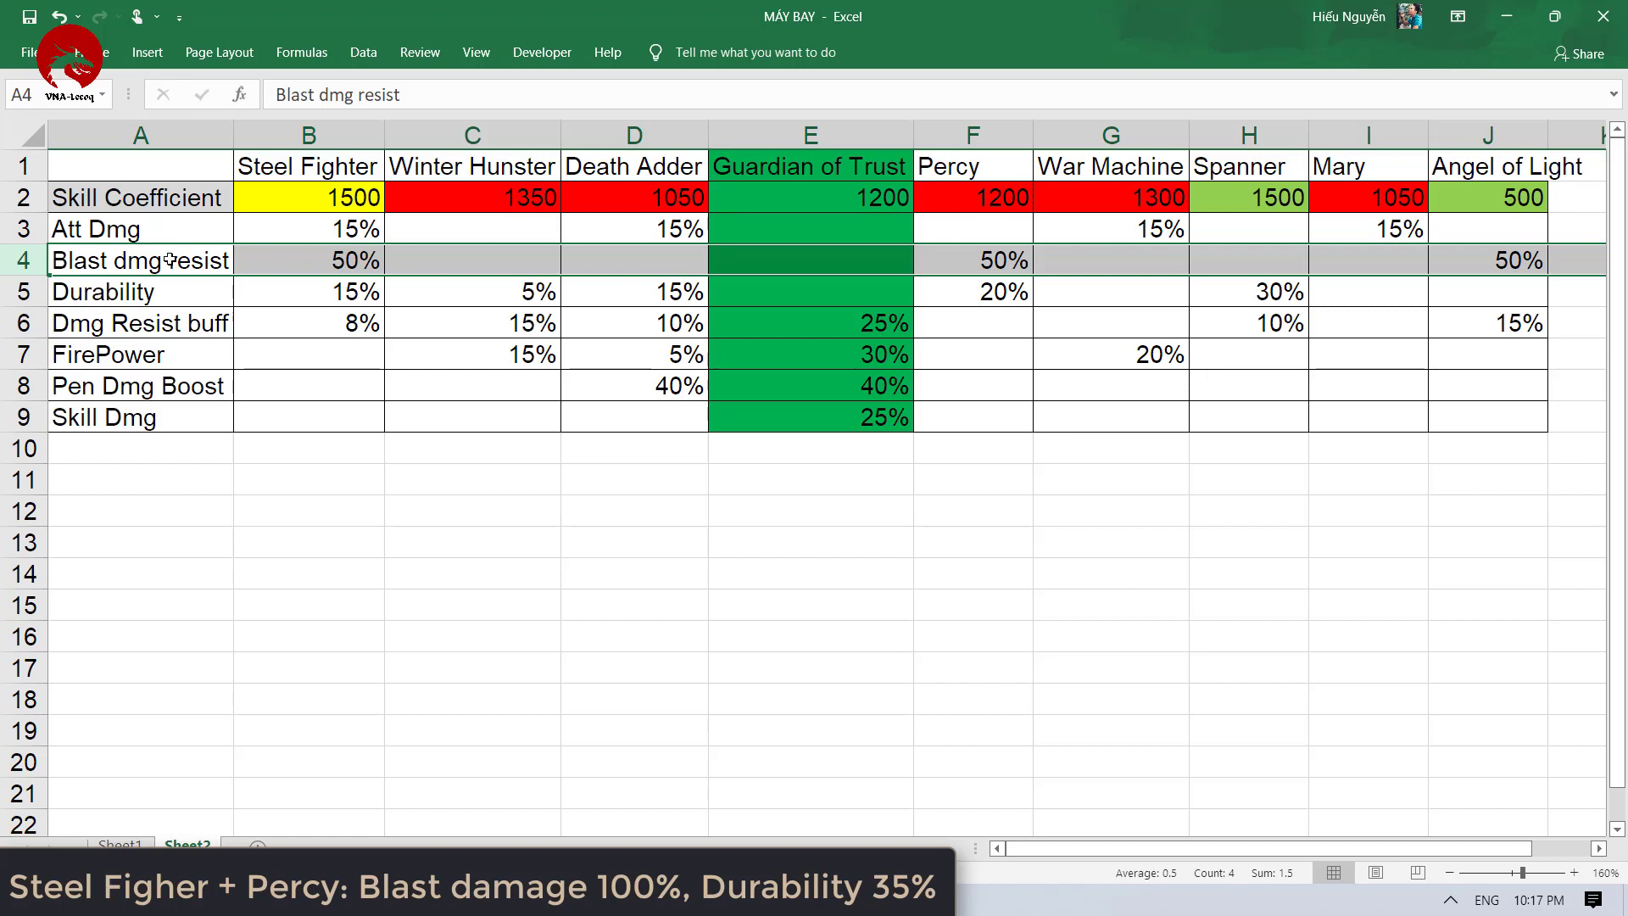
Step: Examine Steel Fighter's pairing with Angel of Light, checking Angel of Light's Skill Coefficient, Blast dmg resist and Dmg Resist buff cells
left_click(314, 129)
left_click(1290, 129)
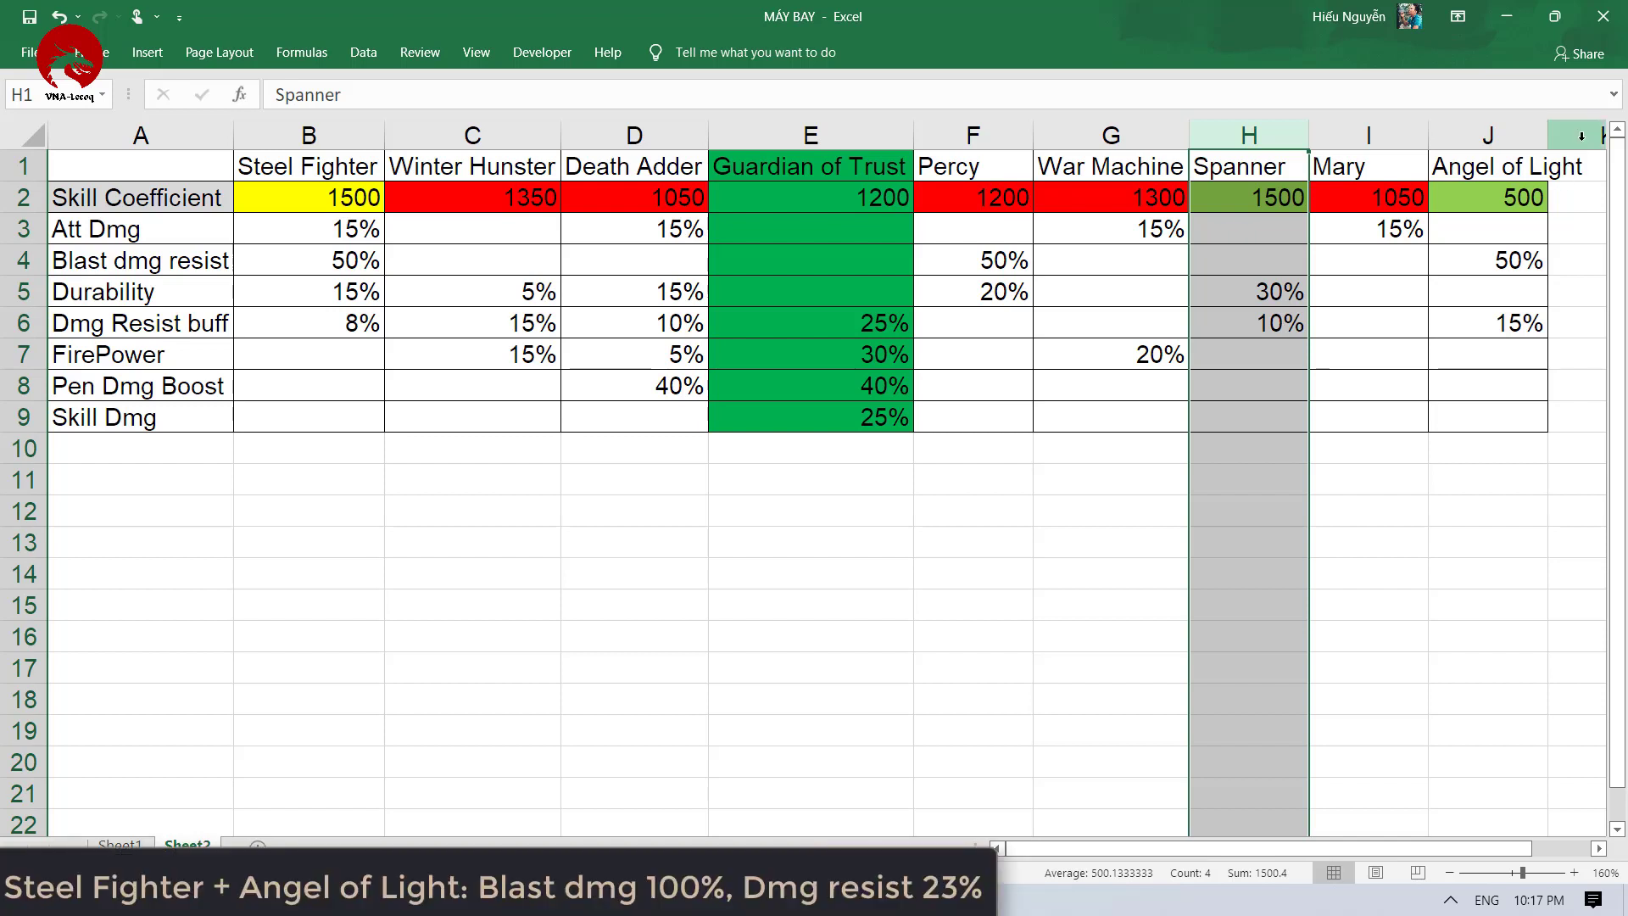
left_click(1478, 139)
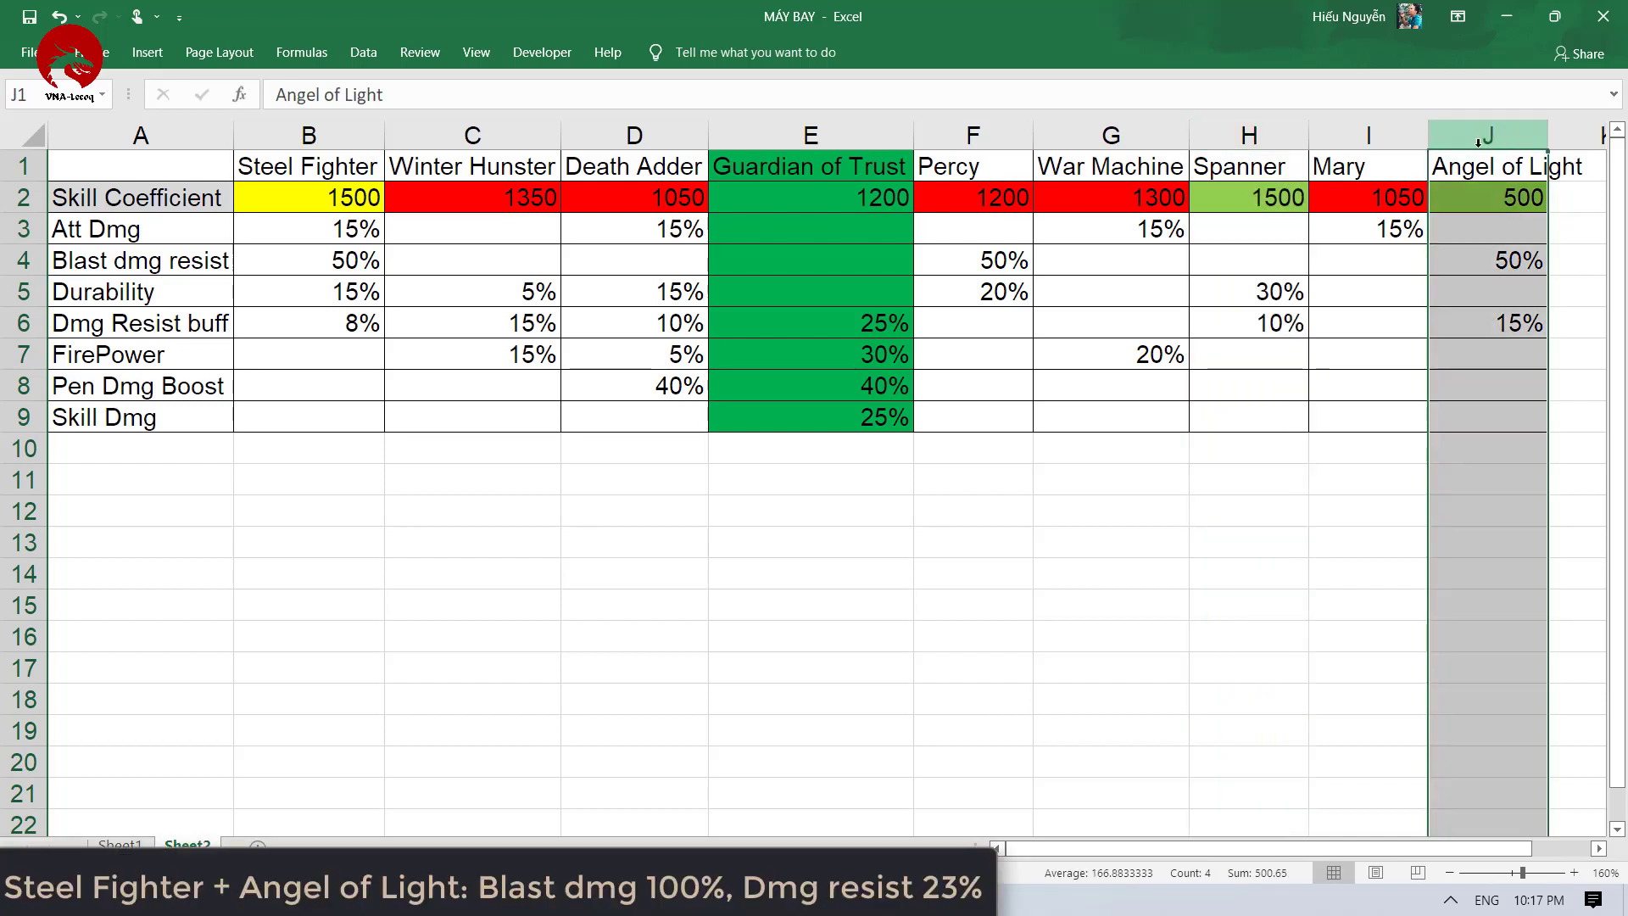
left_click(1491, 199)
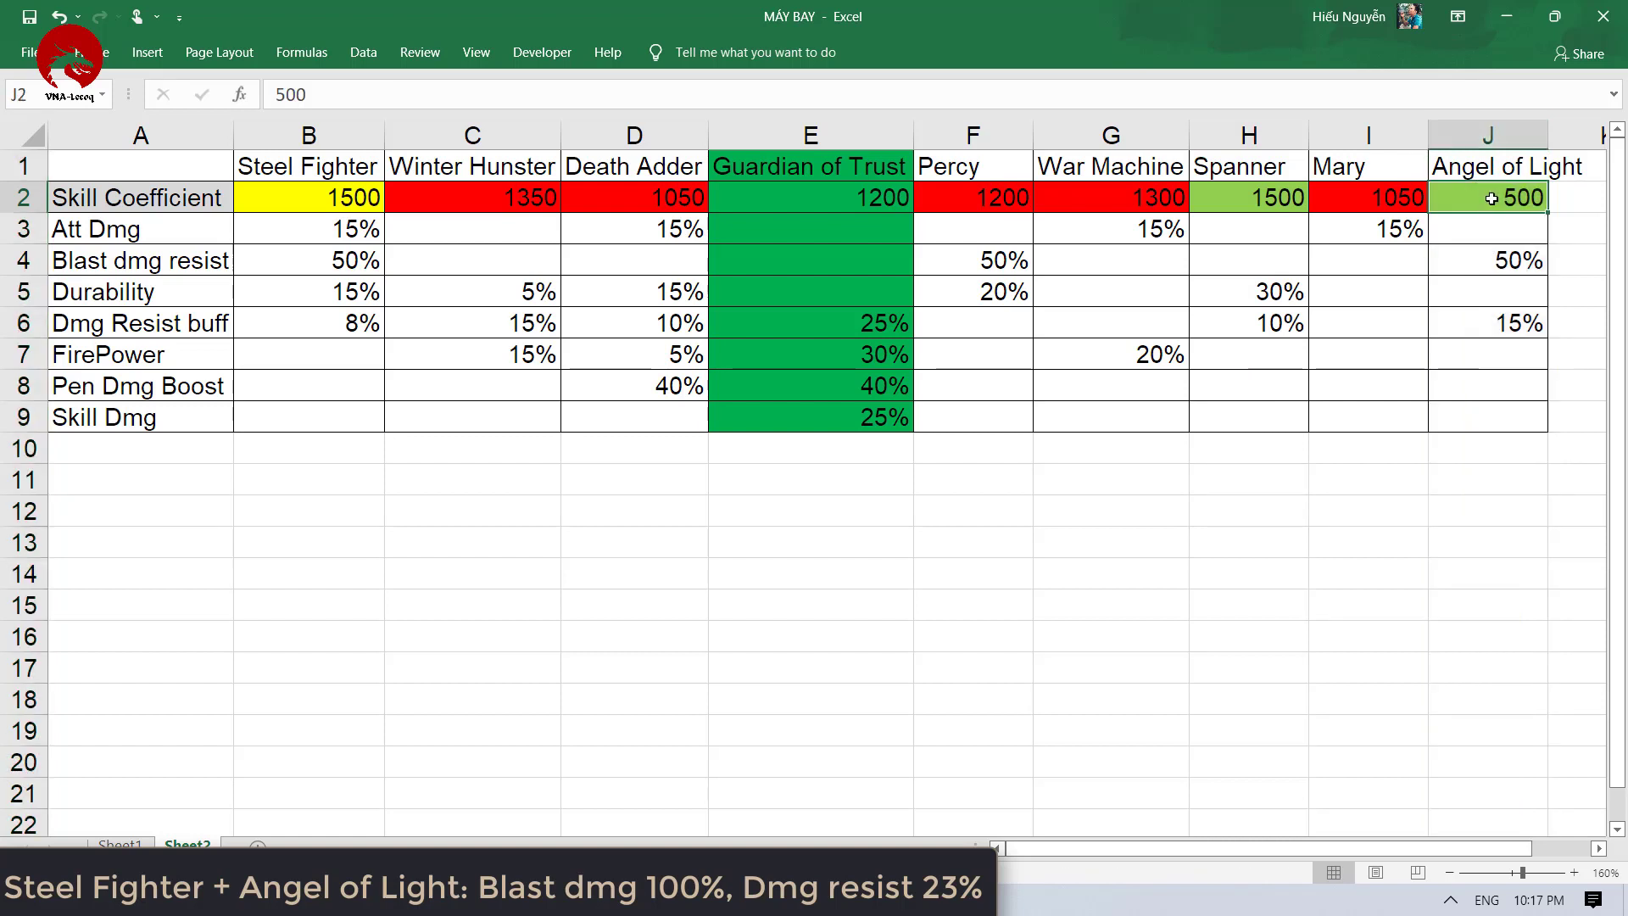
left_click(1499, 265)
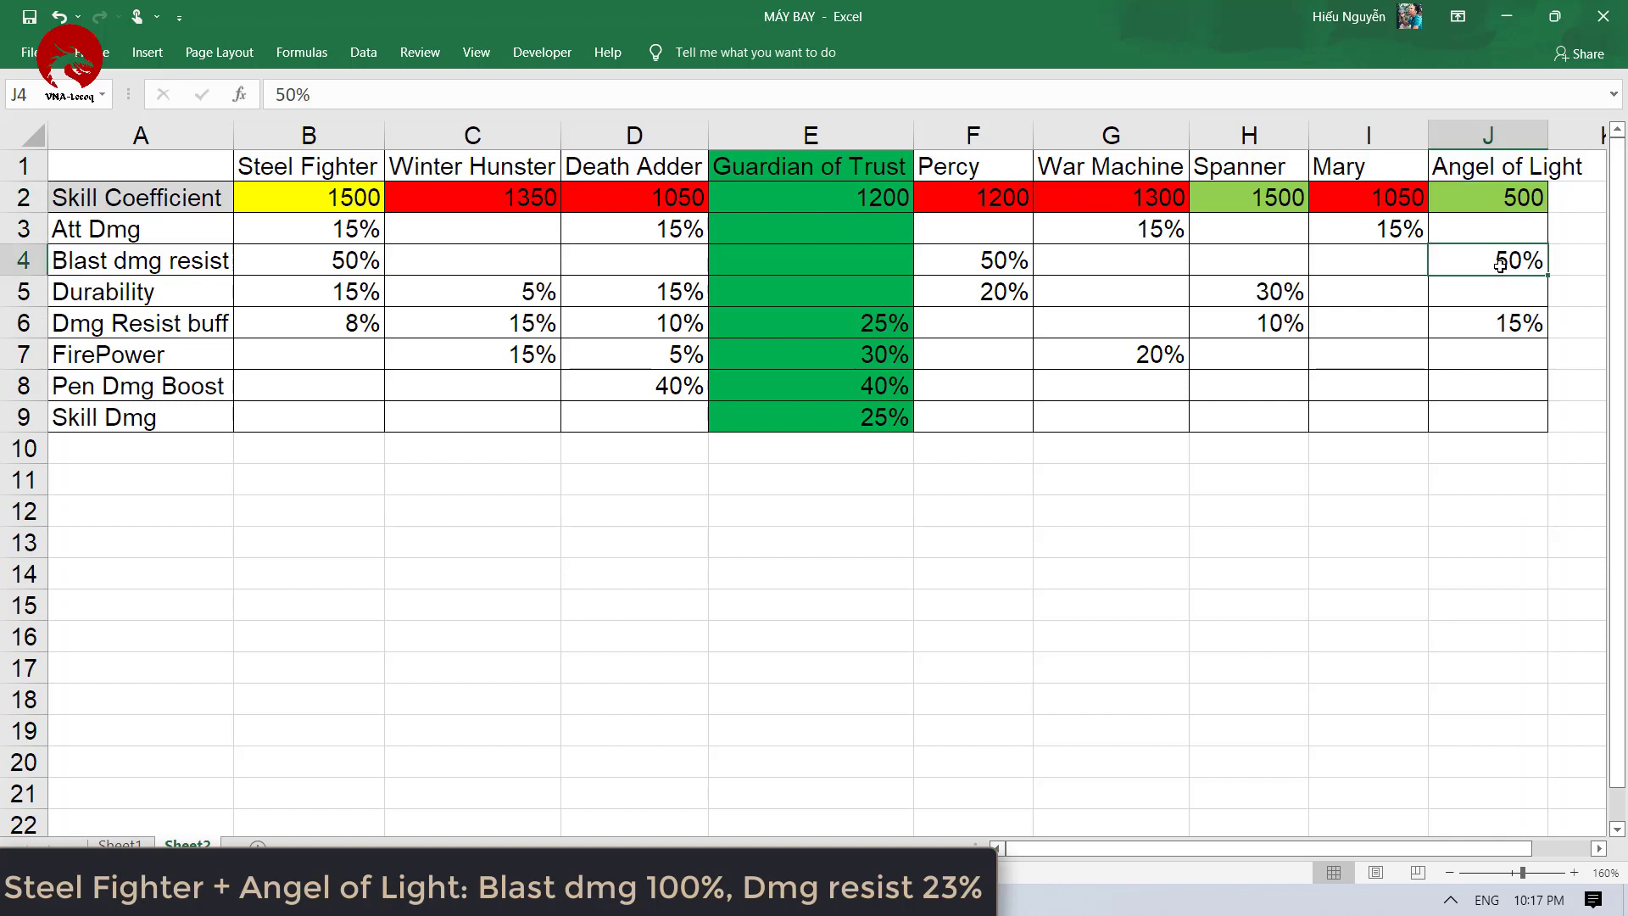
left_click(1530, 321)
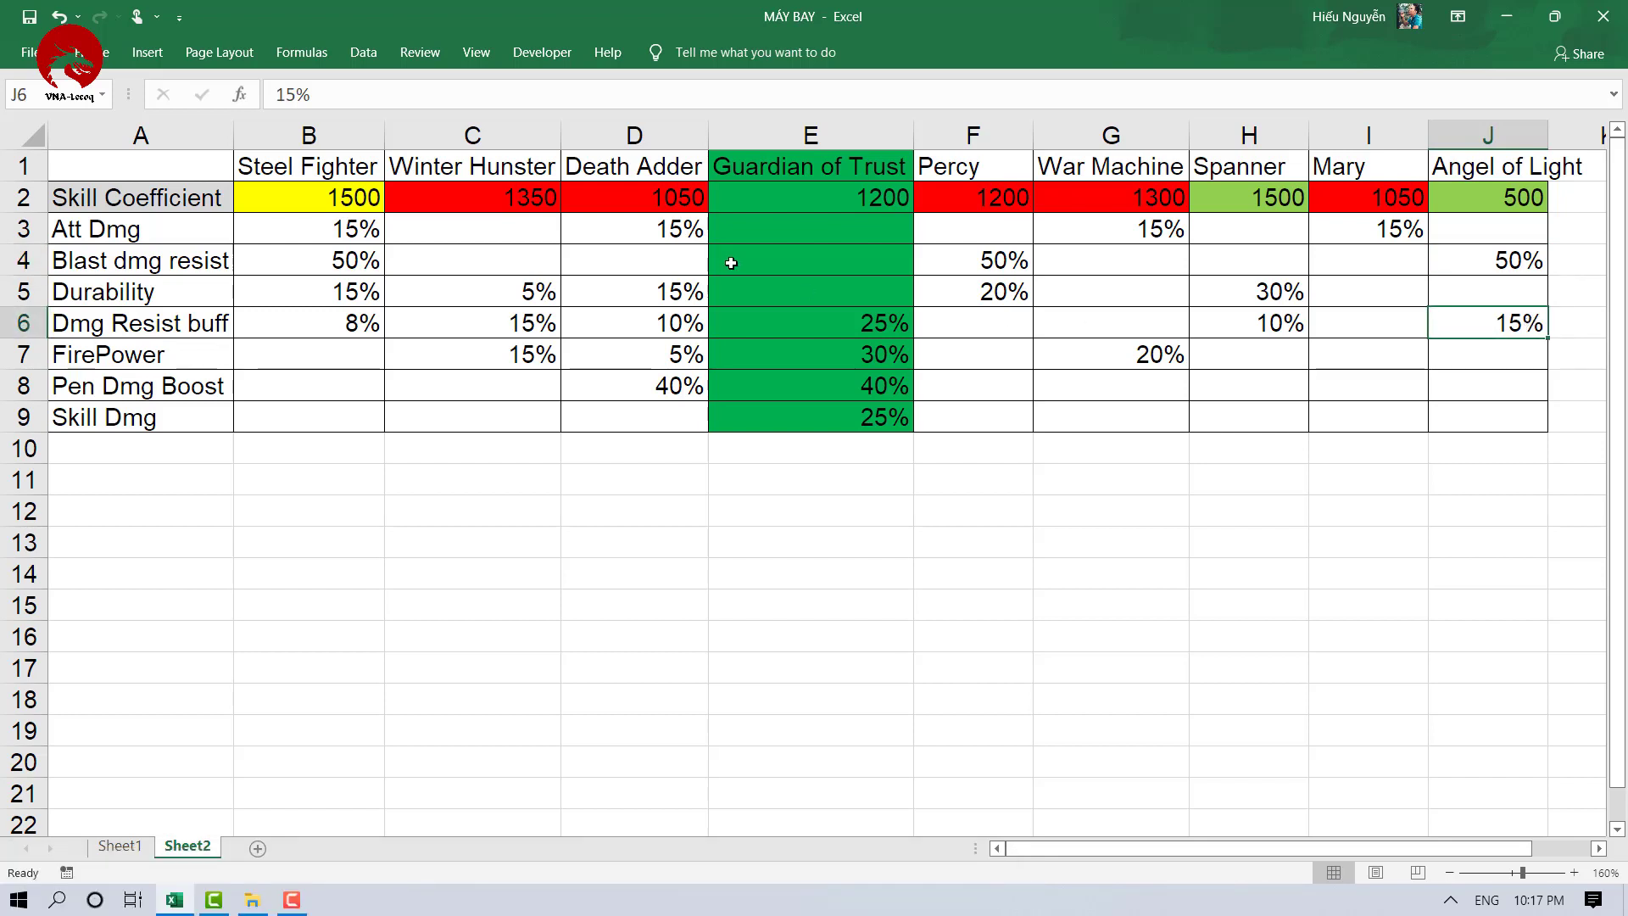
Step: Compare the Death Adder and Guardian of Trust columns as possible partners for Steel Fighter
left_click(634, 137)
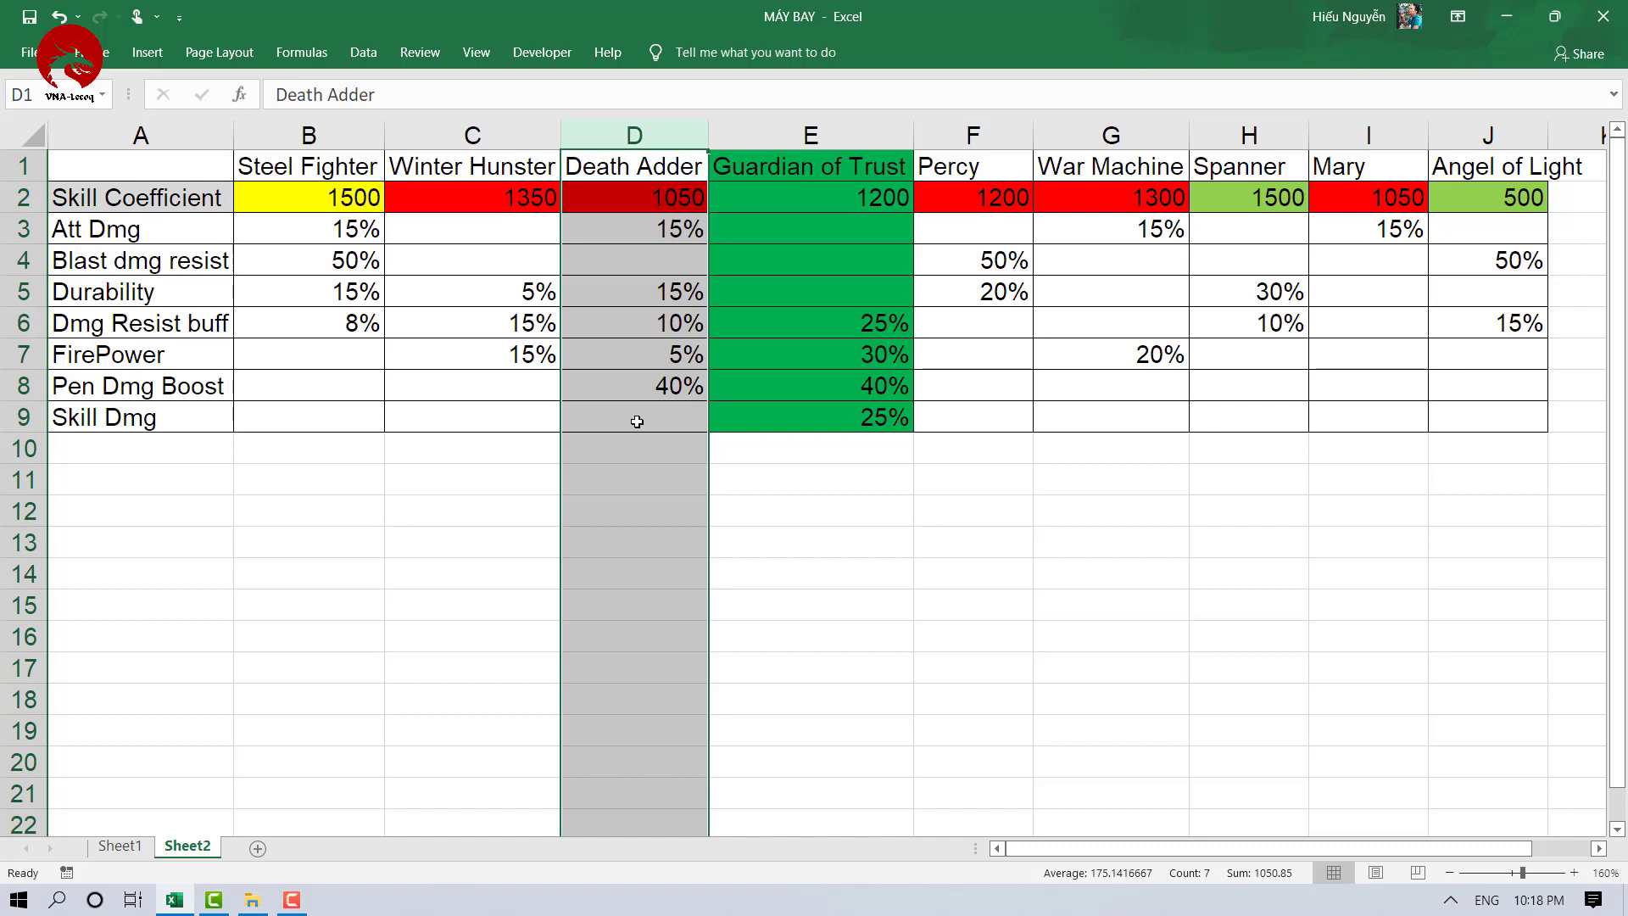
left_click(805, 128)
left_click(670, 134)
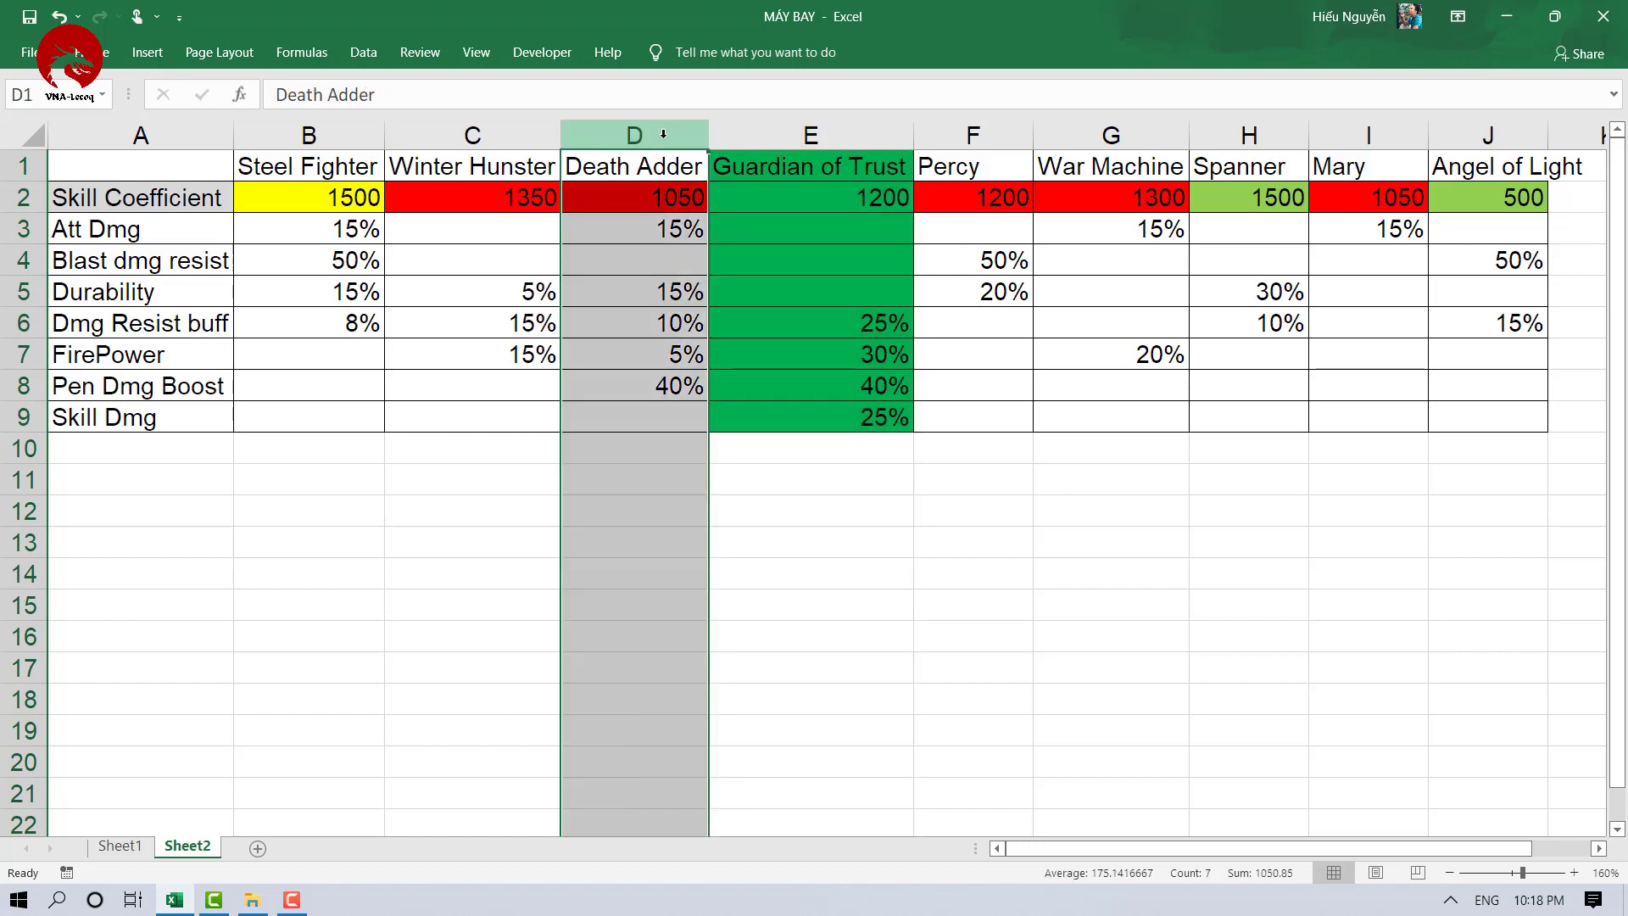
left_click(808, 136)
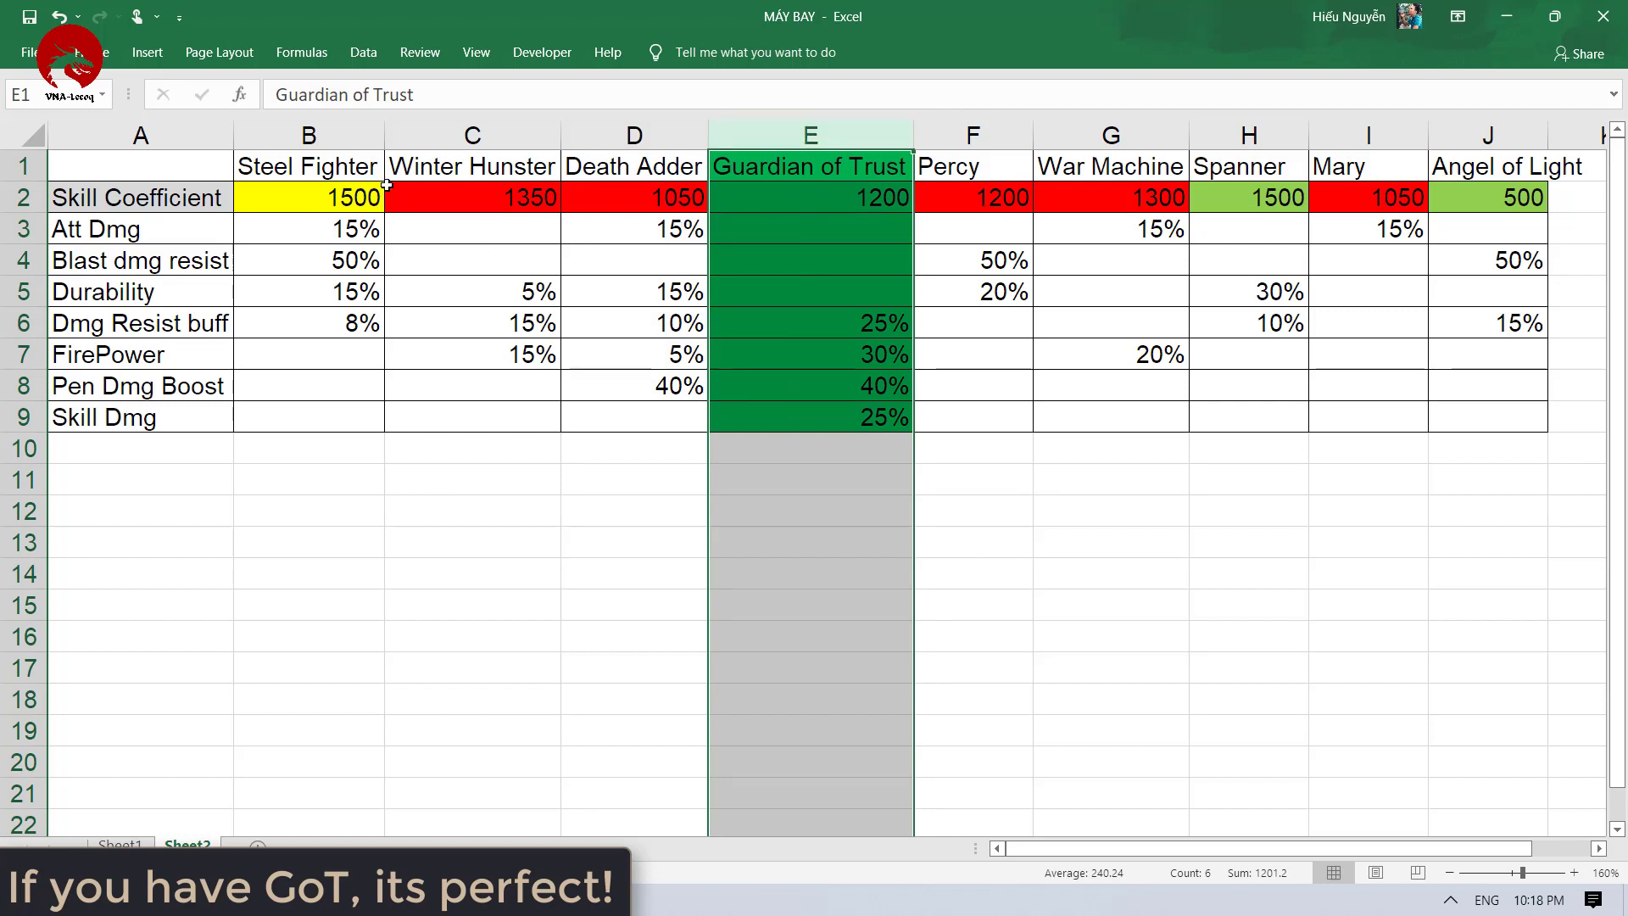
Step: Review Steel Fighter's values alongside Guardian of Trust's buffs, plus the Death Adder column and its Pen Dmg Boost cell
left_click_drag(334, 204, 322, 320)
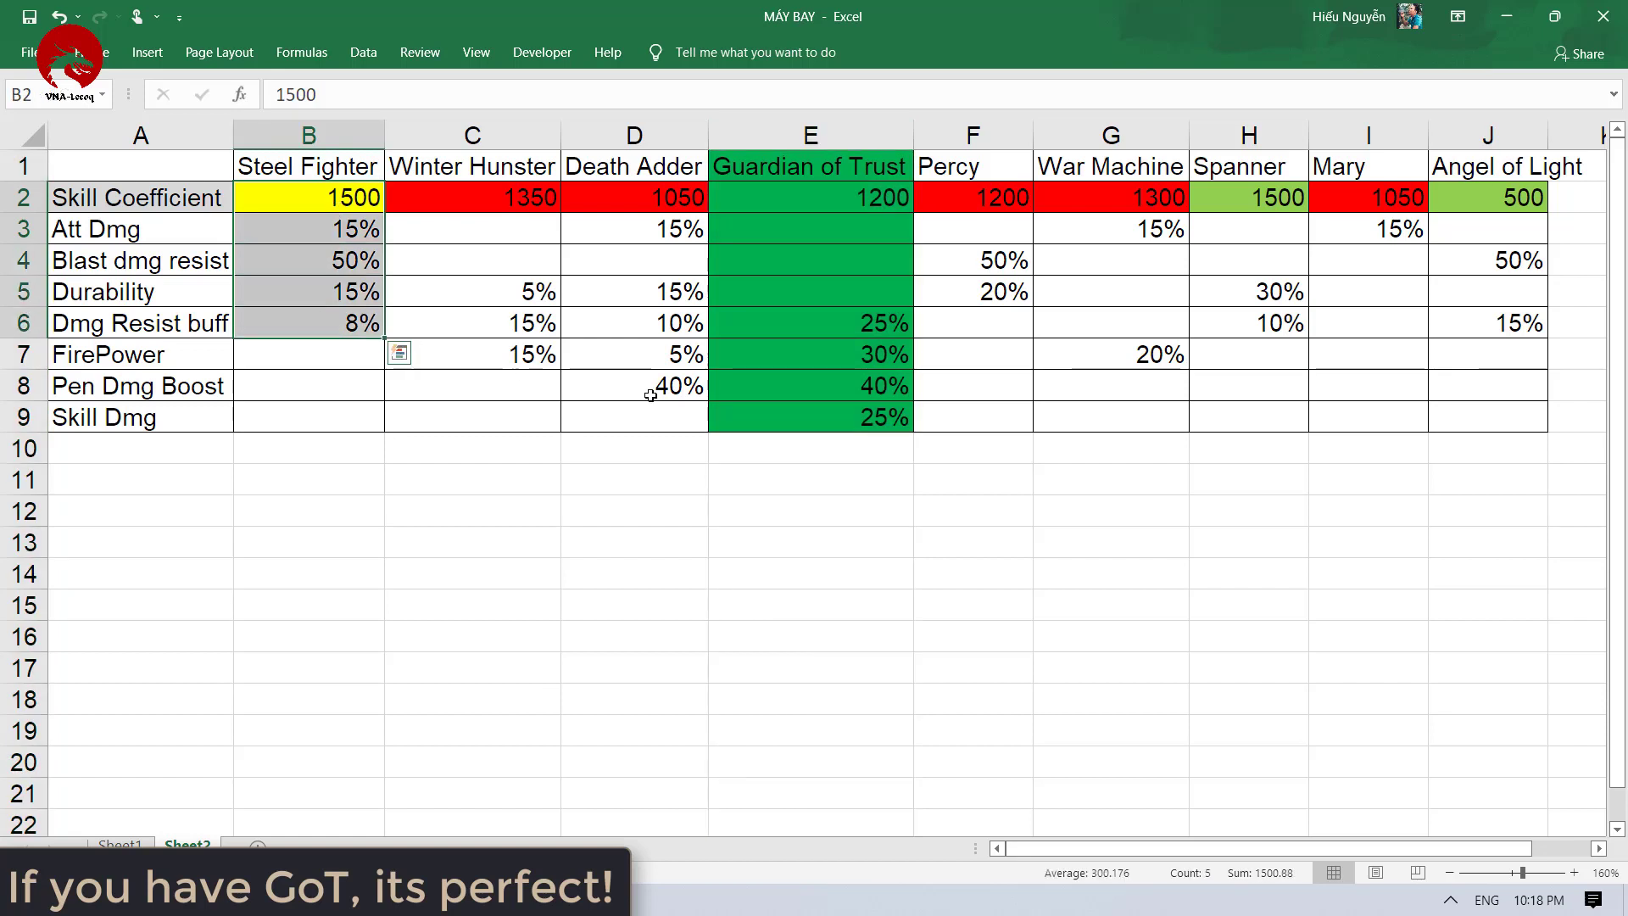
left_click_drag(848, 319, 849, 419)
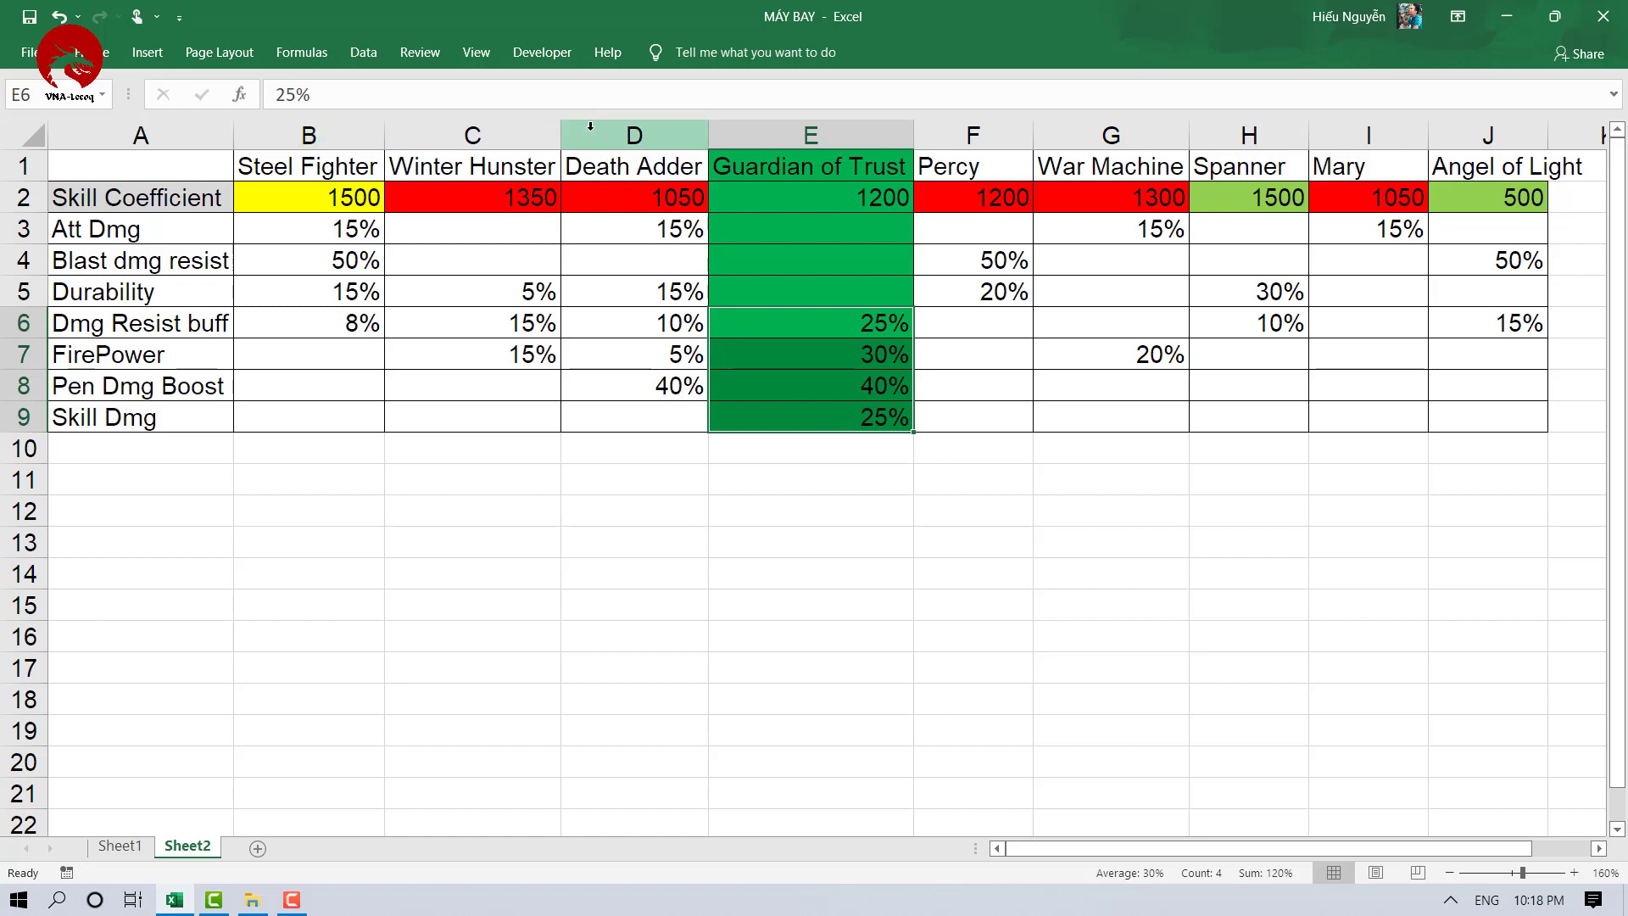
left_click(686, 128)
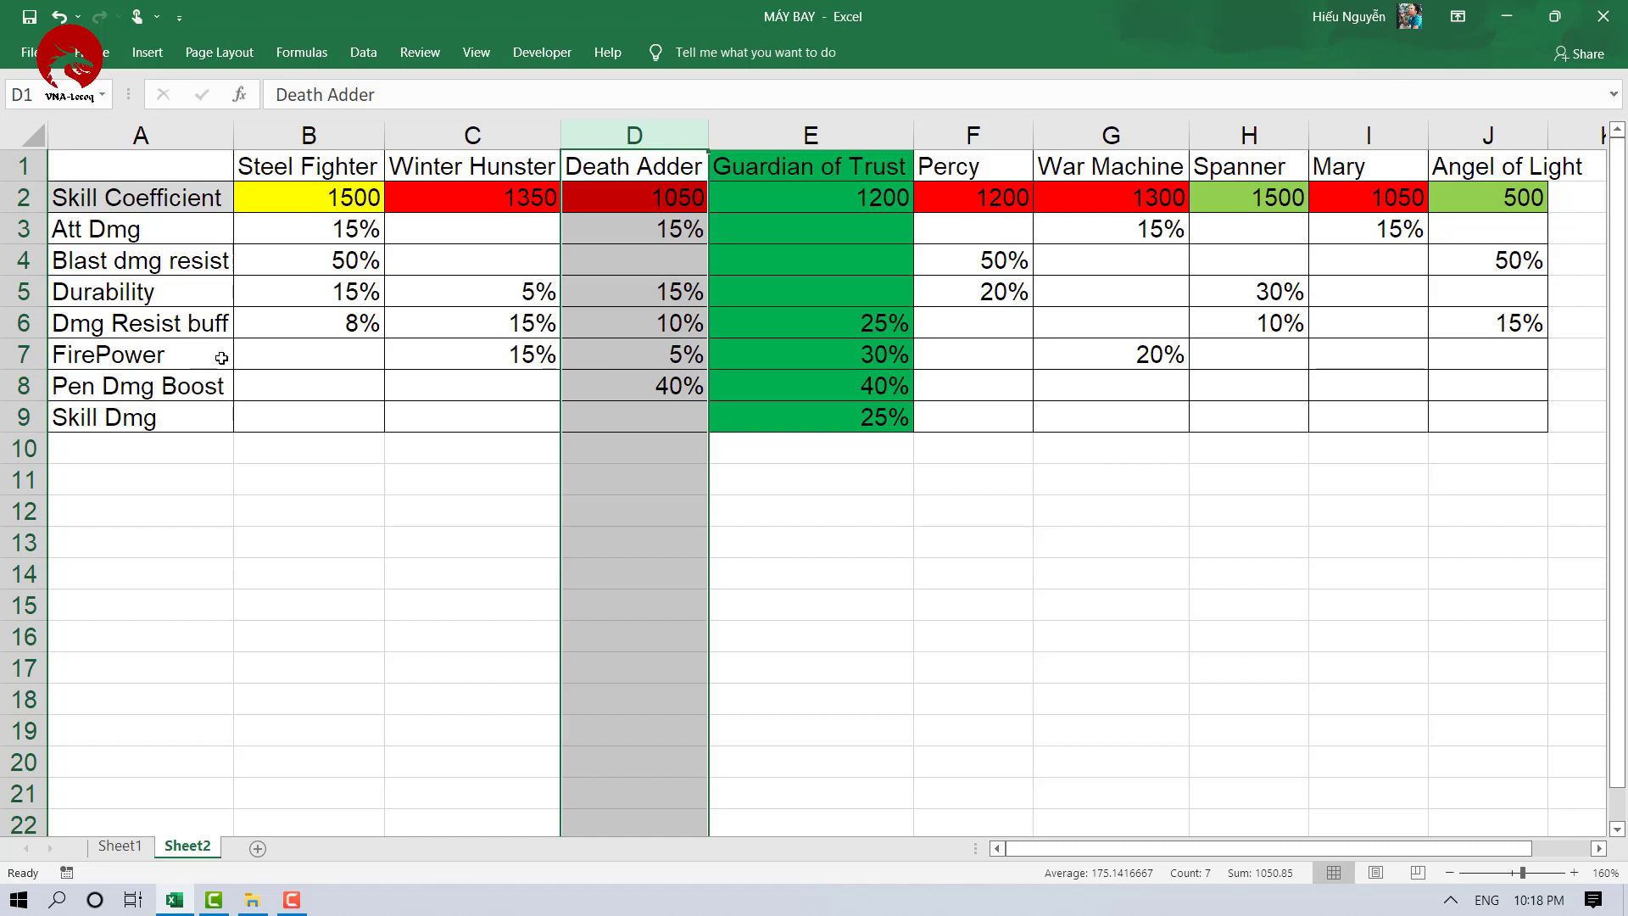
left_click(612, 390)
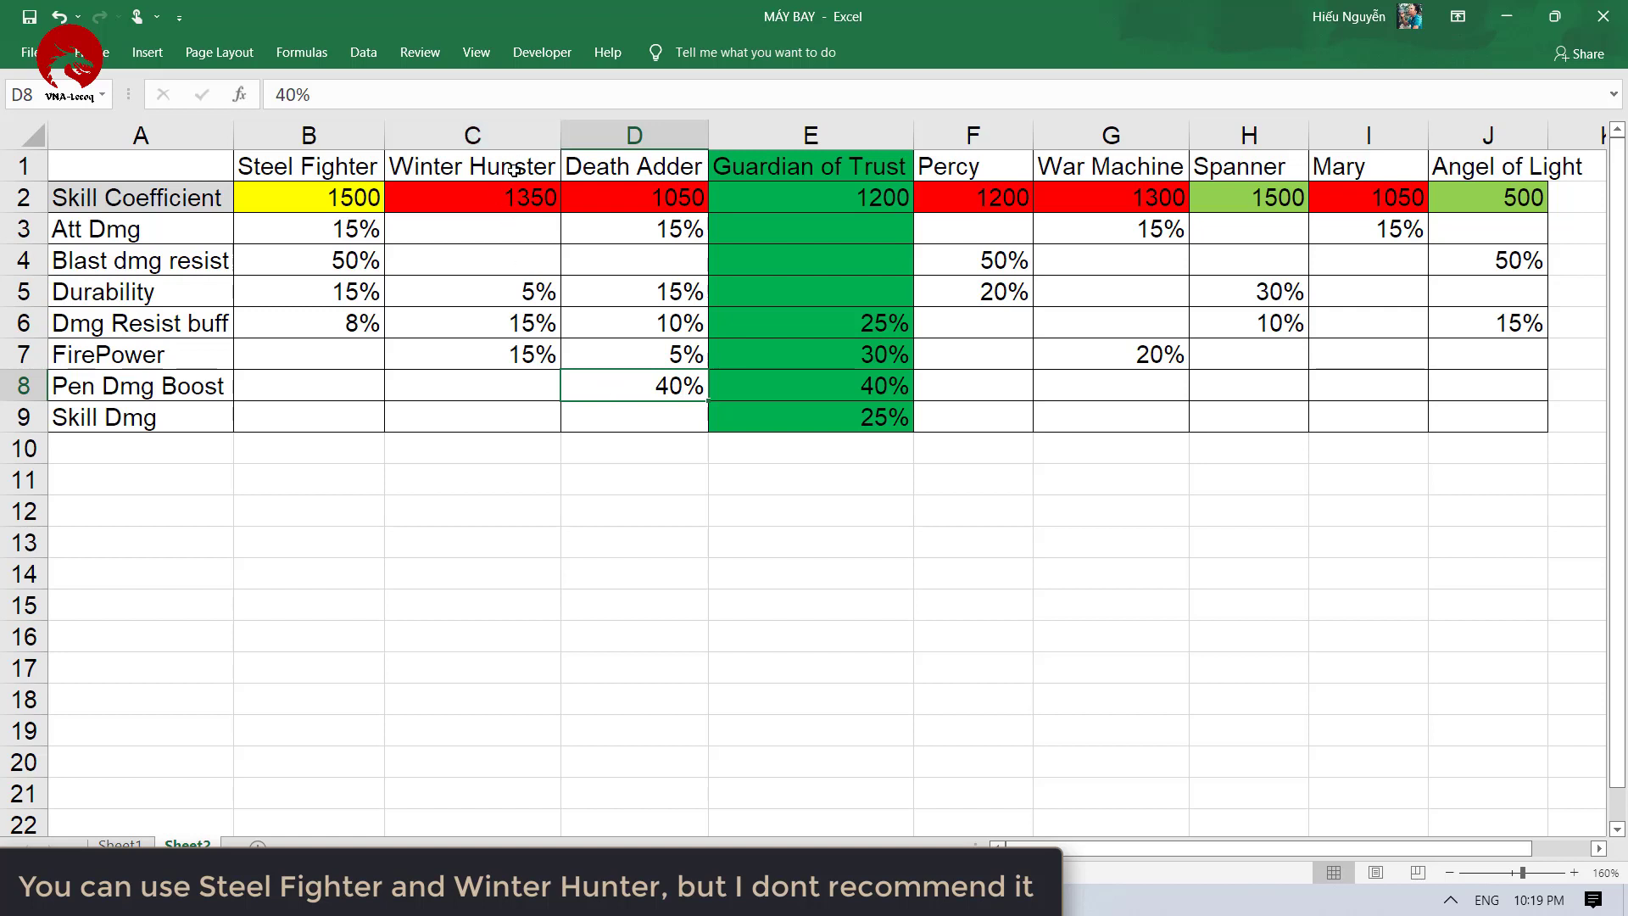
Step: Compare Winter Hunster's Durability, Dmg Resist buff and FirePower cells with Steel Fighter's Skill Coefficient through Dmg Resist buff cells
left_click_drag(492, 301, 492, 356)
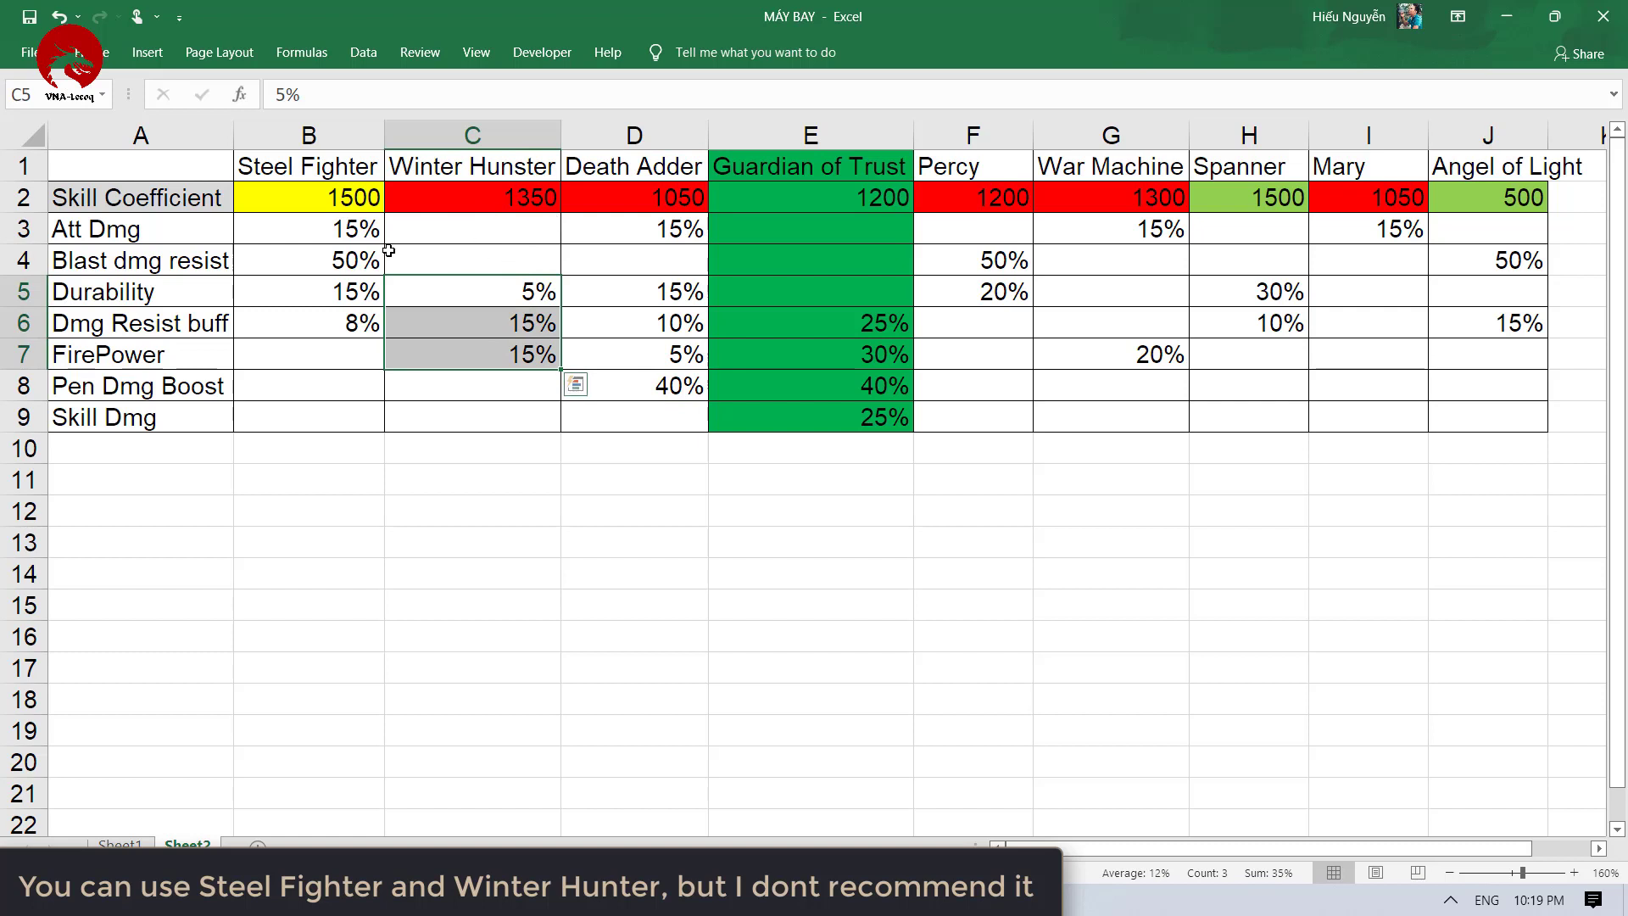
left_click_drag(343, 202, 291, 316)
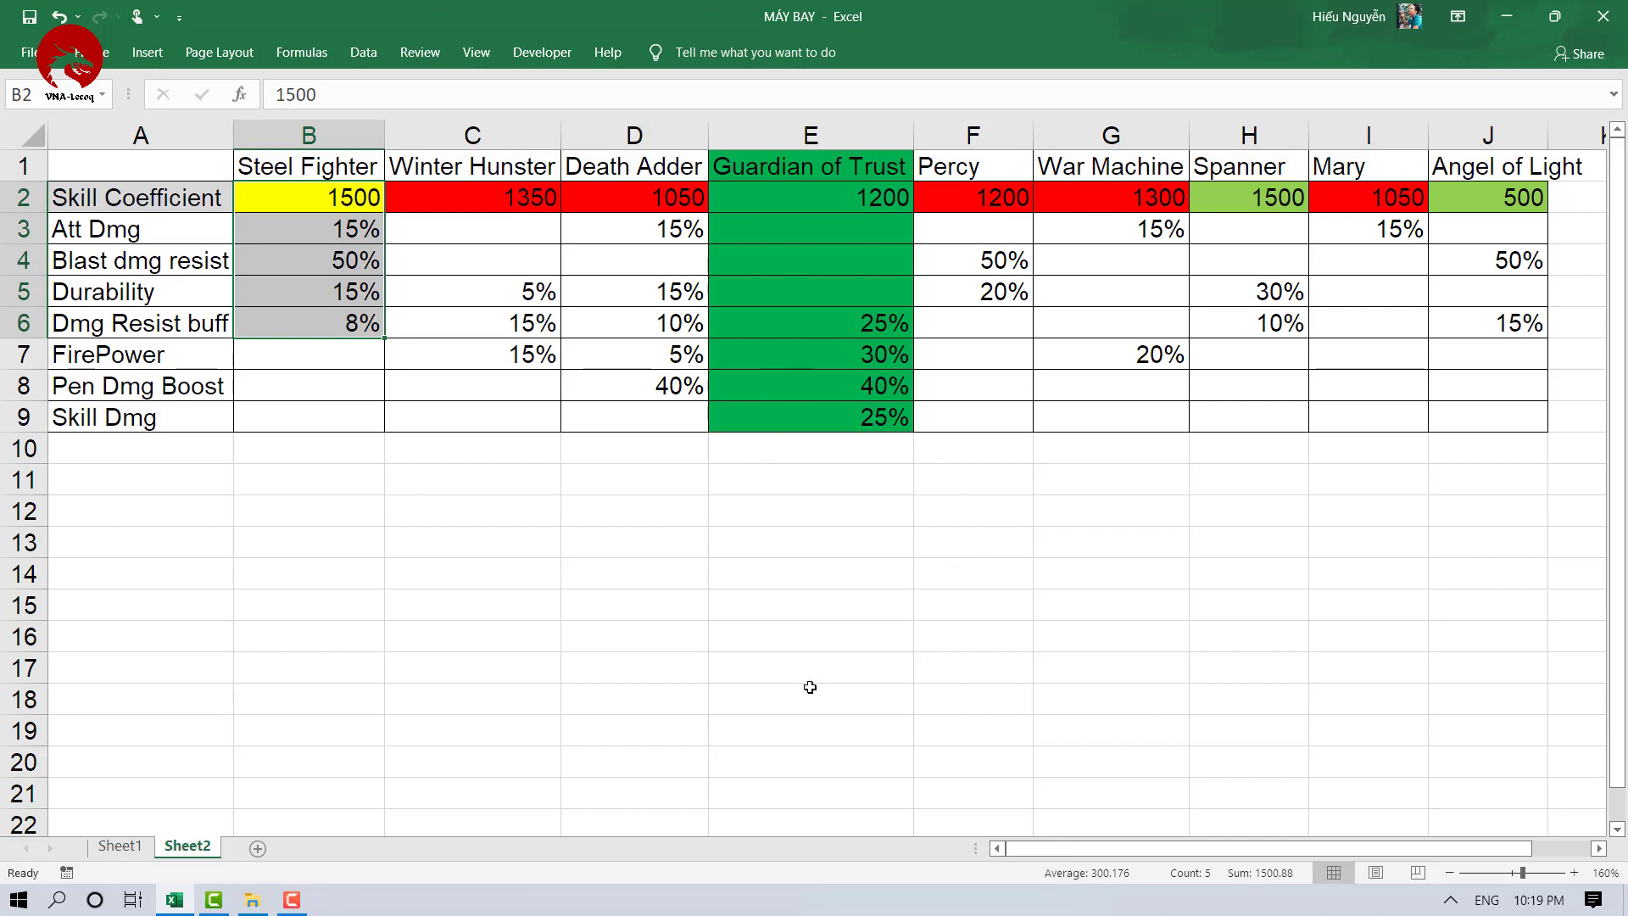
left_click(749, 632)
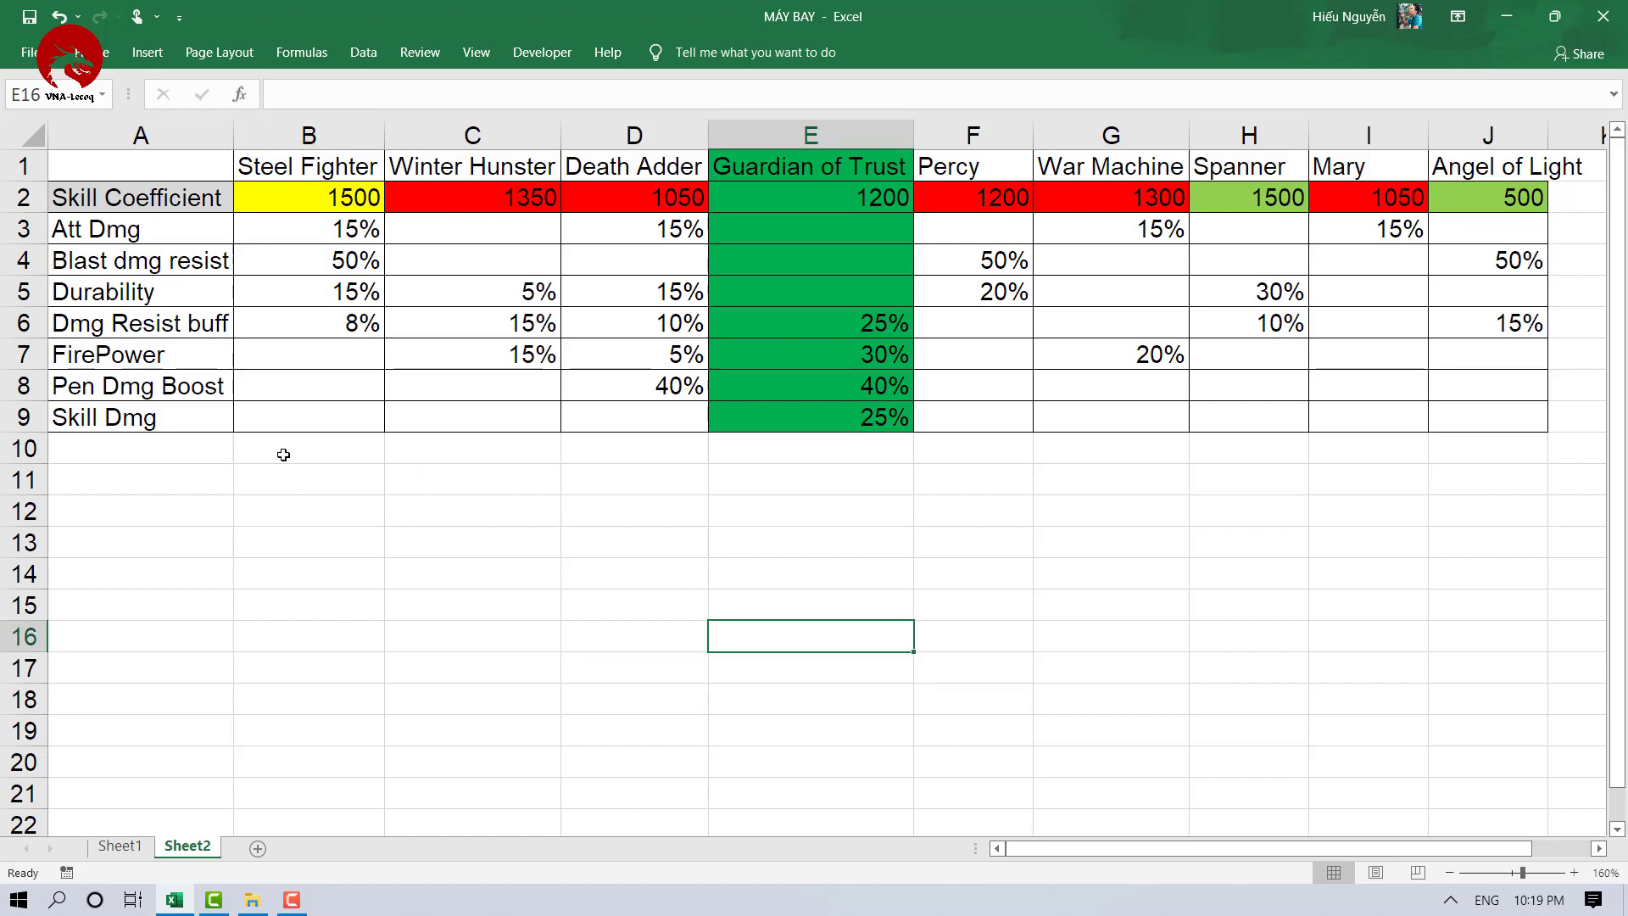
Step: Examine the Steel Fighter column, the Blast dmg resist row, and Steel Fighter's Durability and Dmg Resist buff cells
left_click(308, 138)
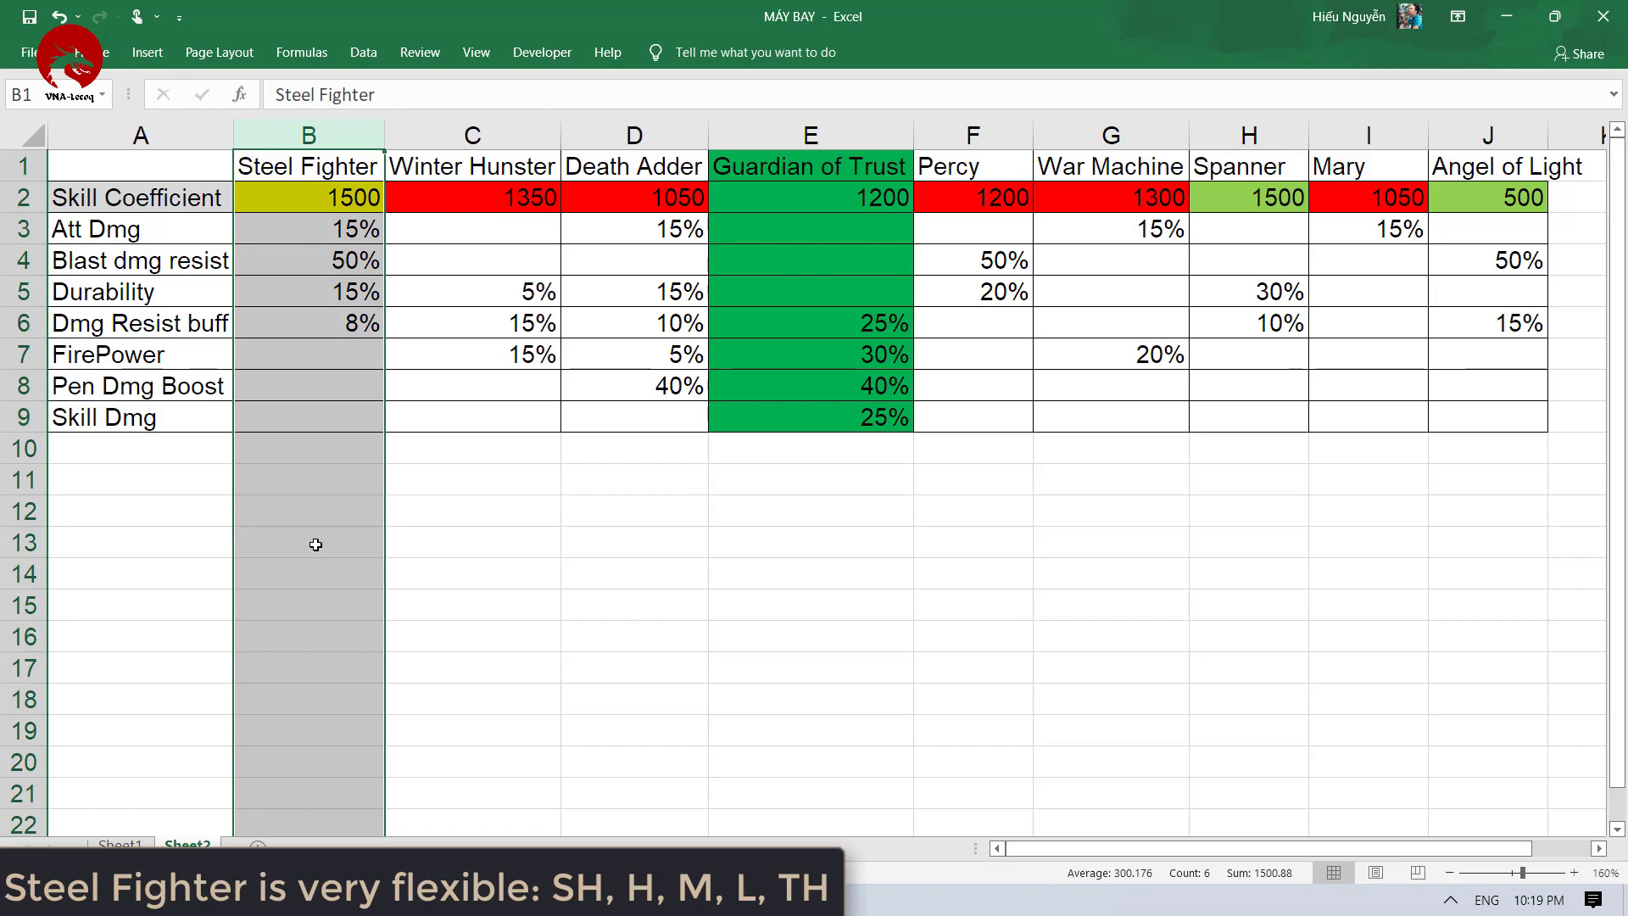
left_click(7, 258)
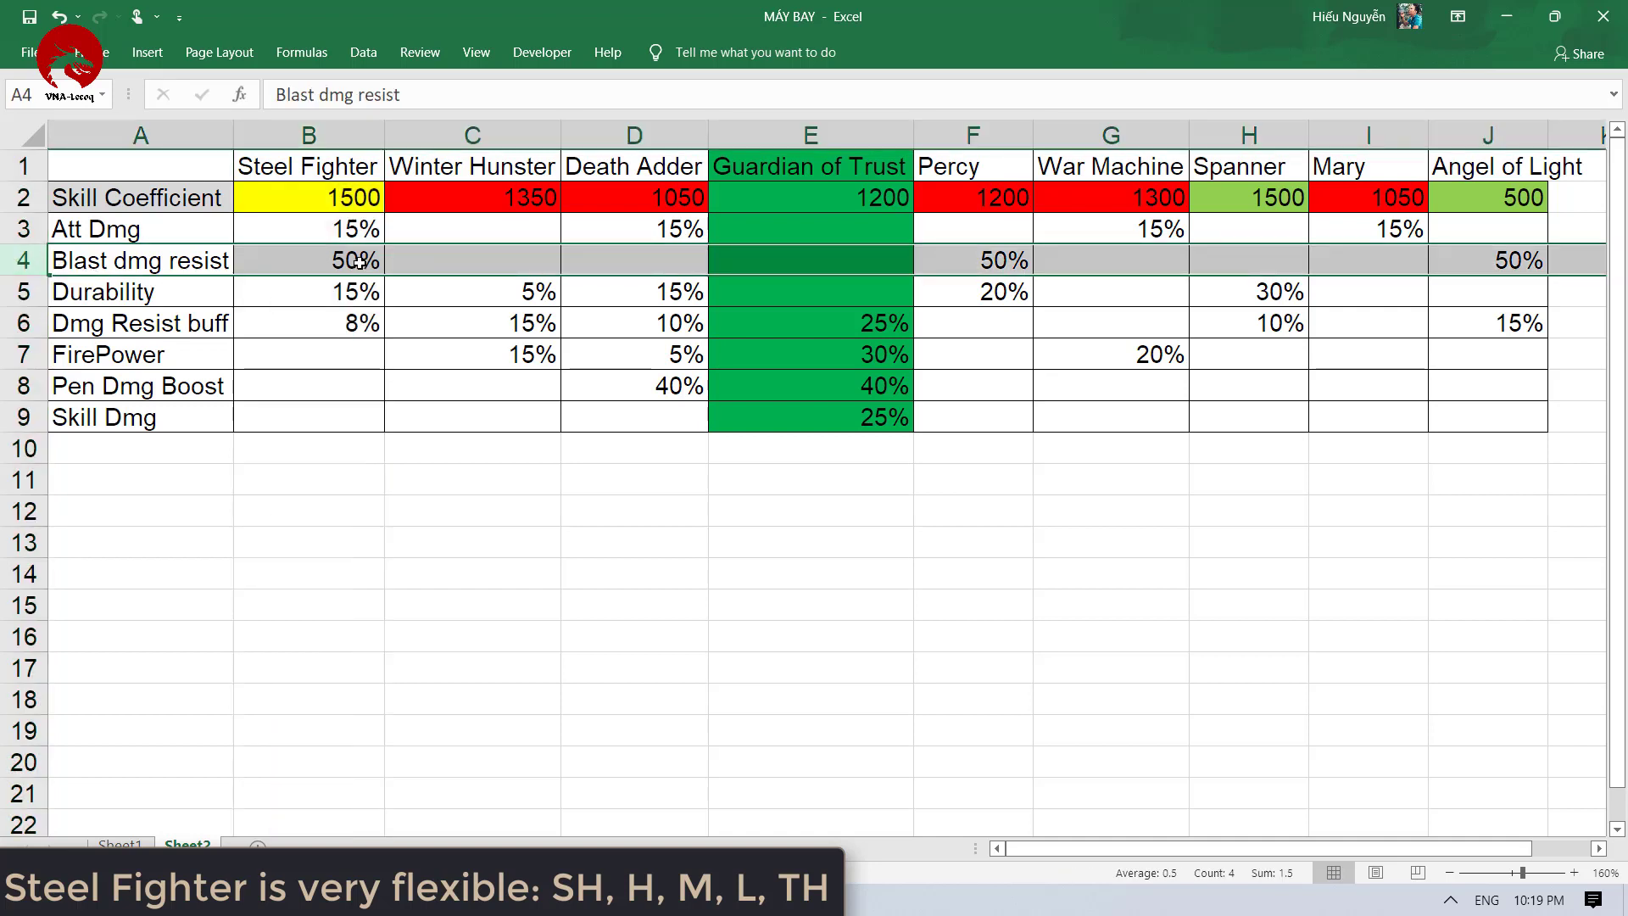
left_click(344, 290)
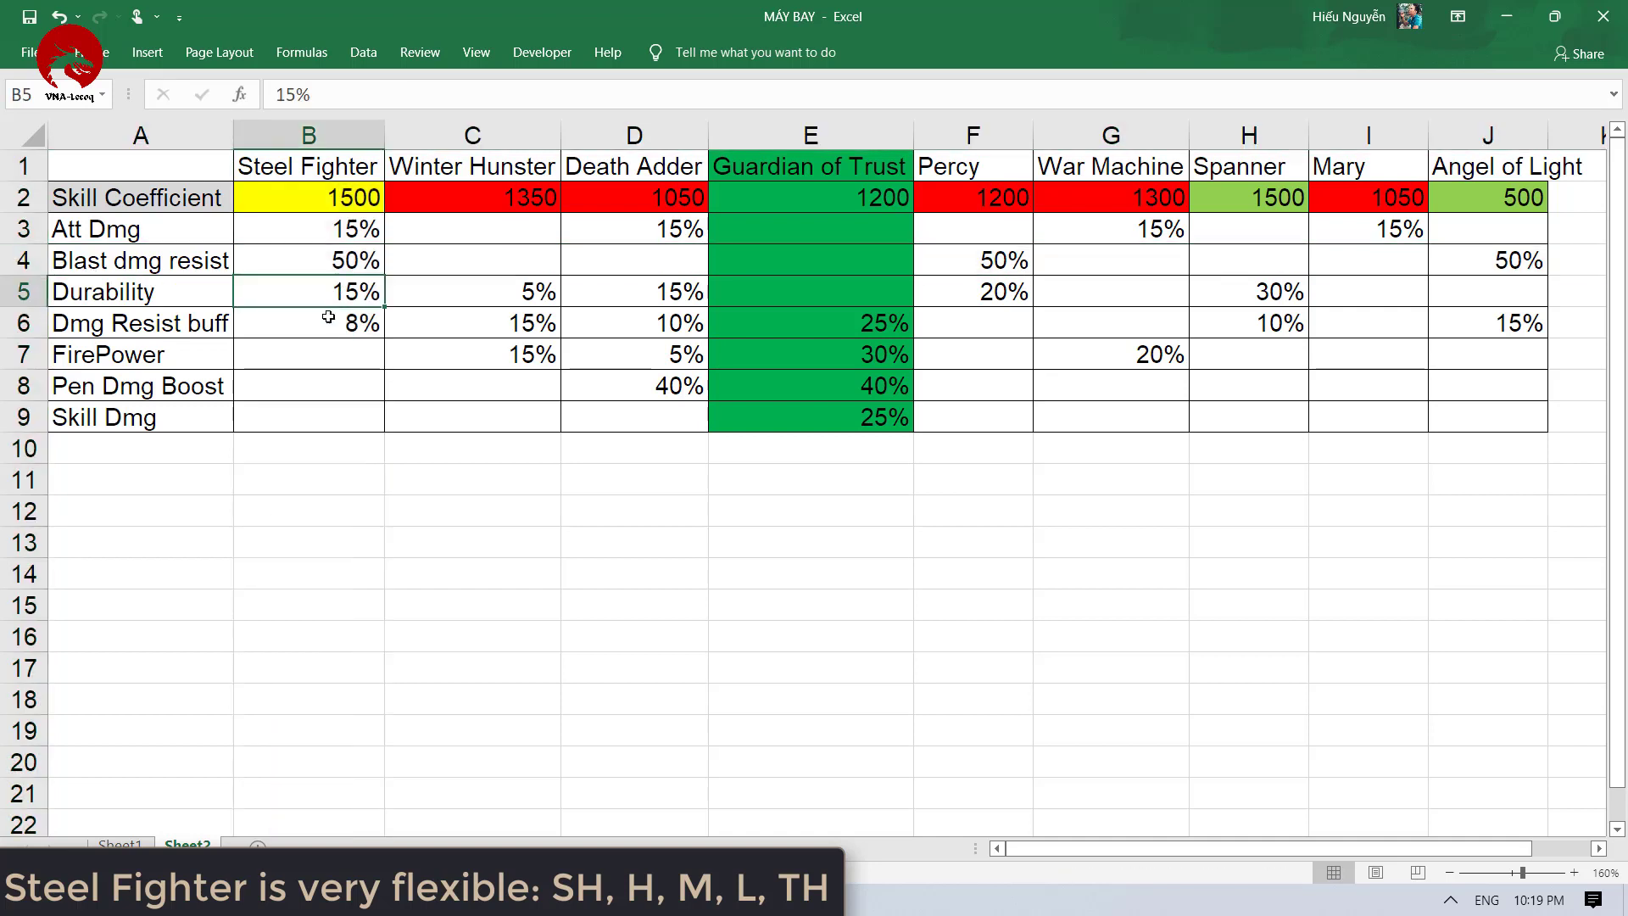
left_click(340, 331)
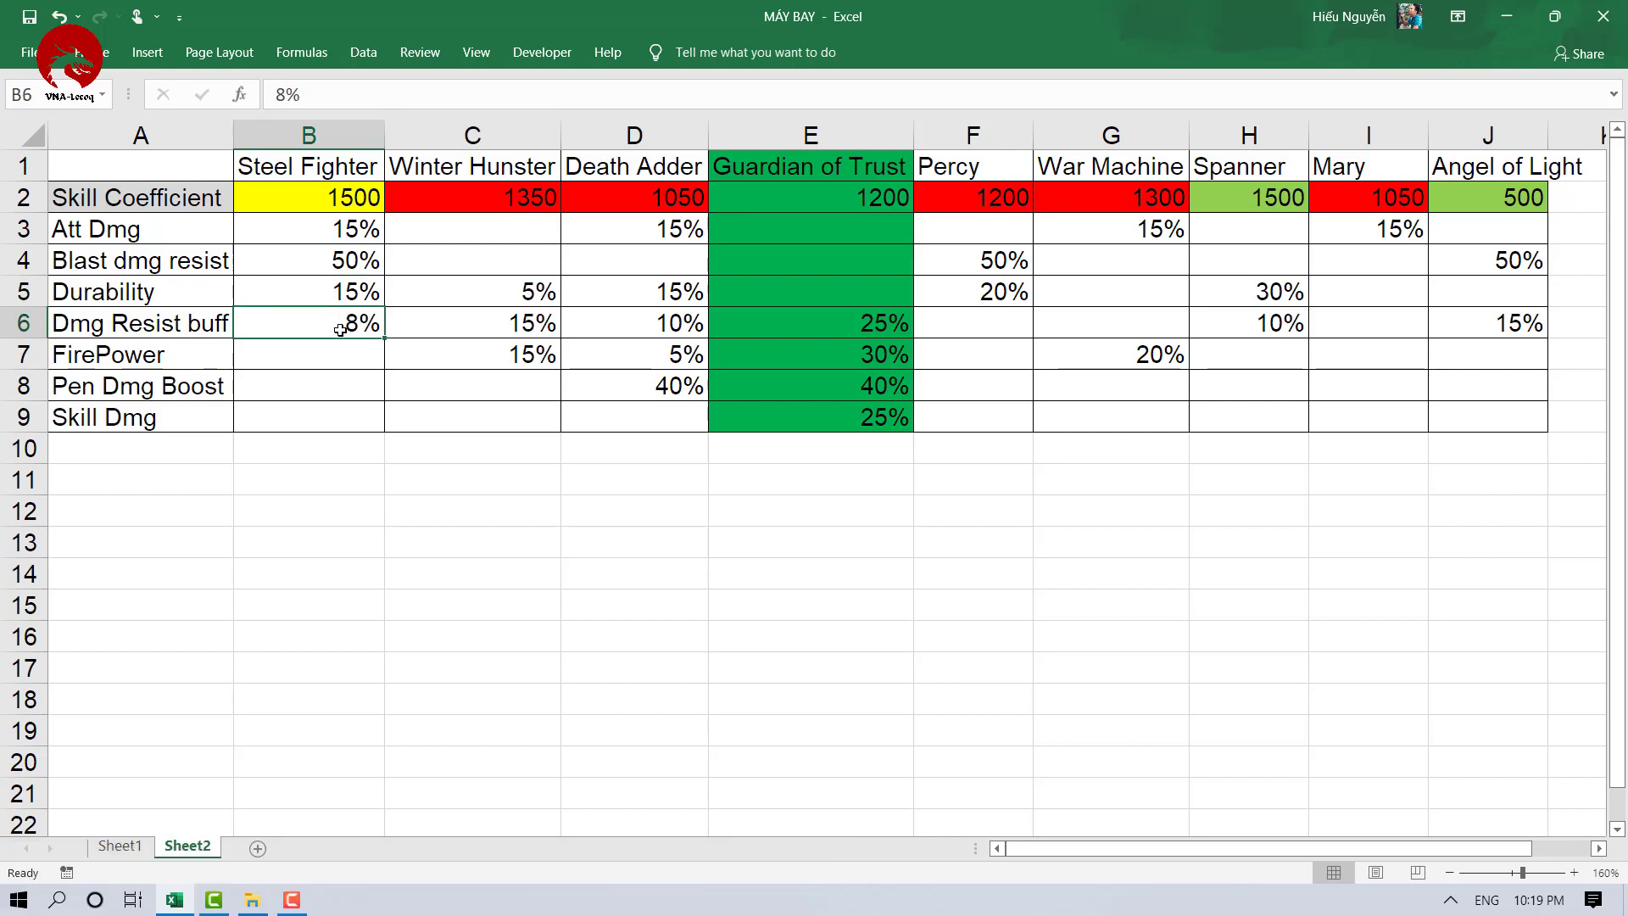